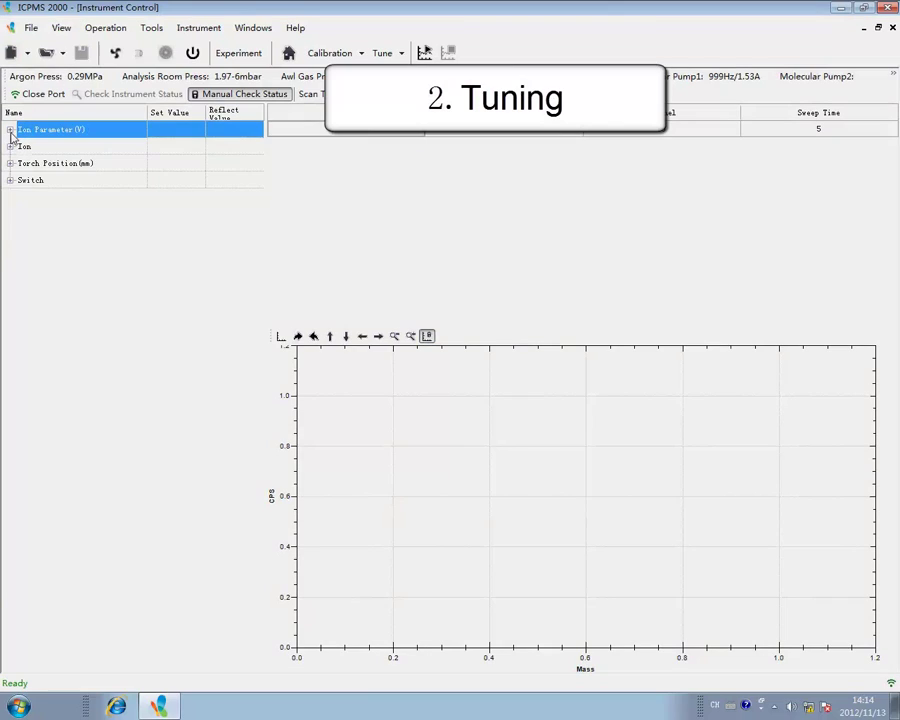
# - Set Extraction -160, Lens1 -1150, Lens2 -106 and Lens3 -175 in Ion Parameter
pyautogui.click(10, 131)
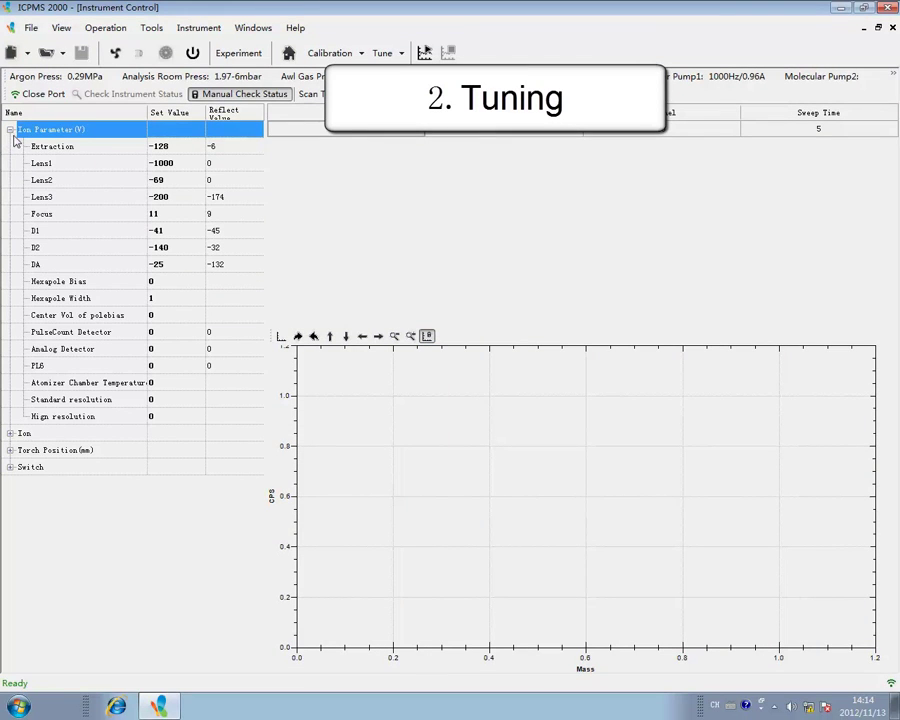
pyautogui.click(165, 147)
pyautogui.write('-160')
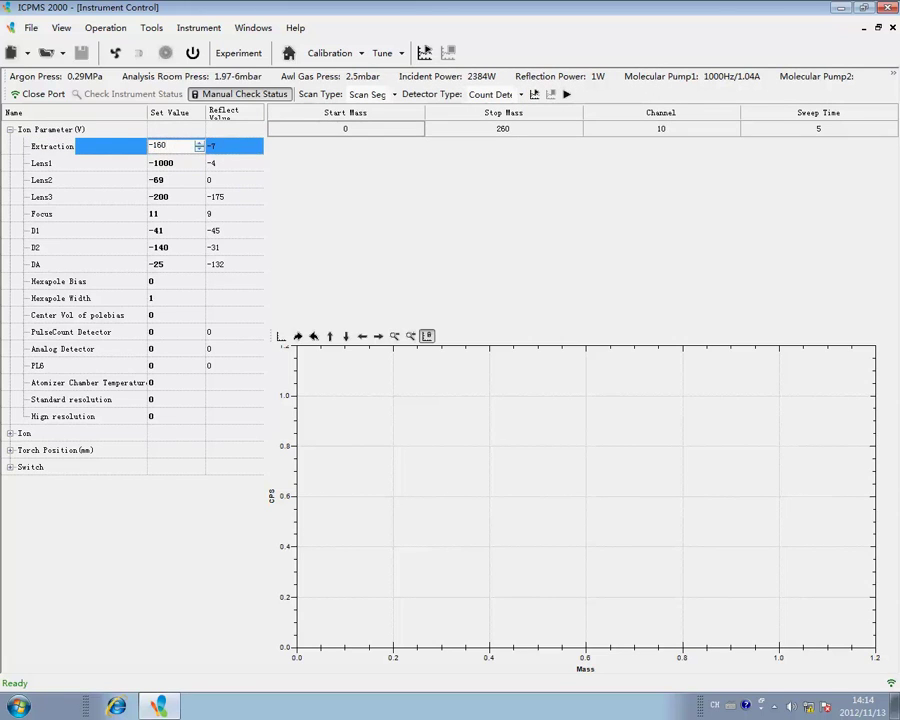
pyautogui.press('Return')
pyautogui.click(161, 165)
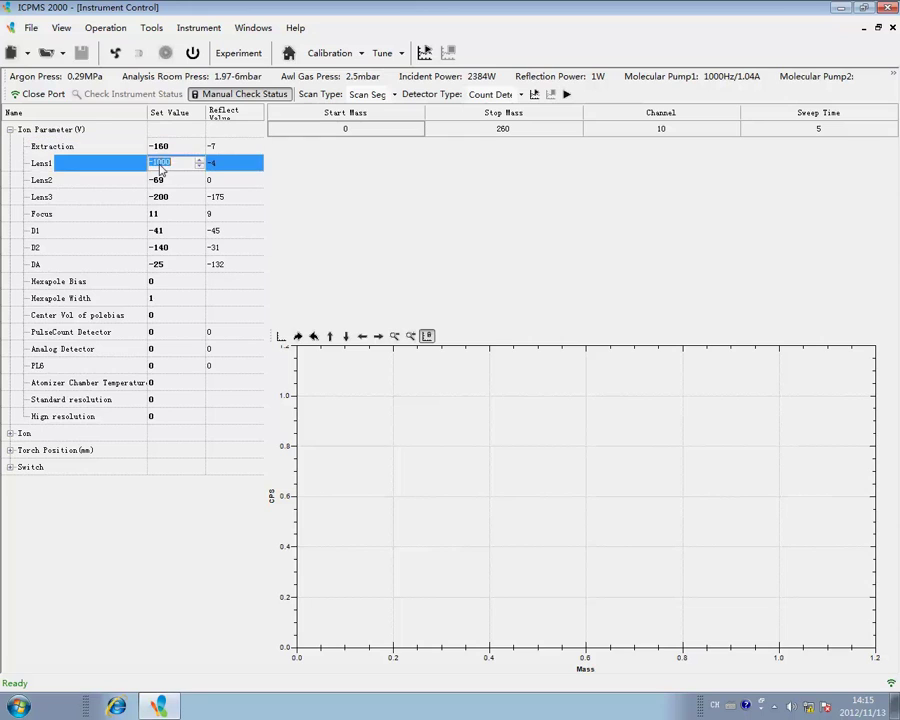
pyautogui.write('-1150')
pyautogui.press('Return')
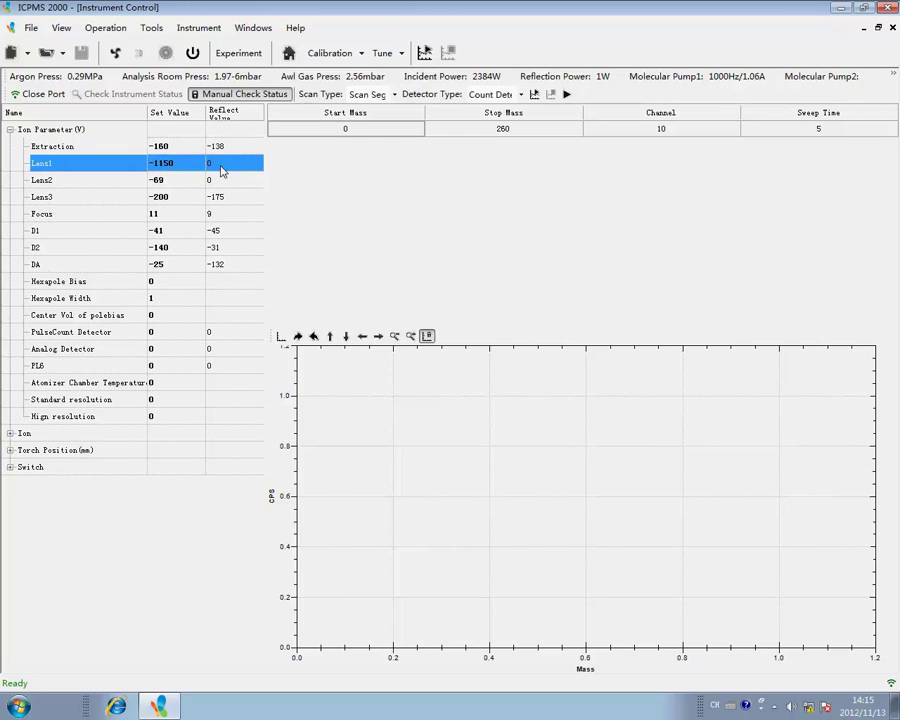
pyautogui.click(155, 181)
pyautogui.click(157, 180)
pyautogui.write('-106')
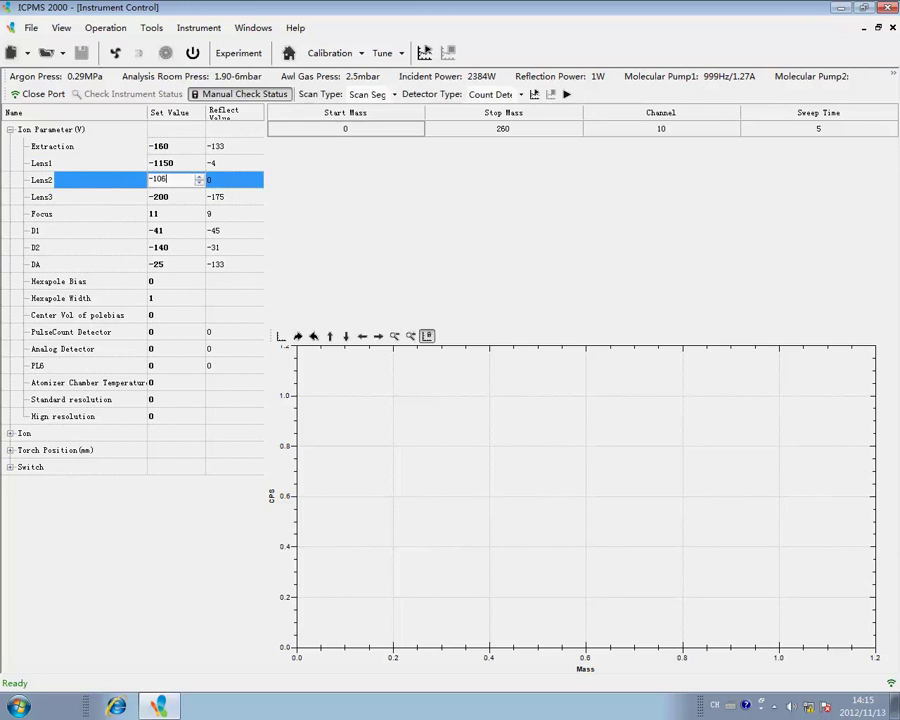
pyautogui.press('Return')
pyautogui.write('-1')
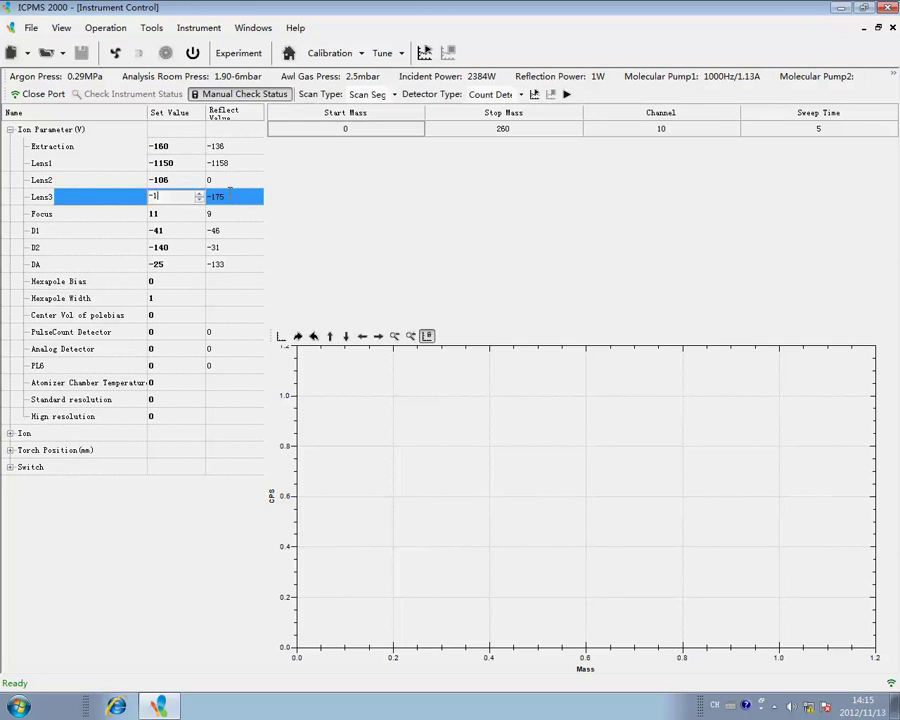
pyautogui.write('75')
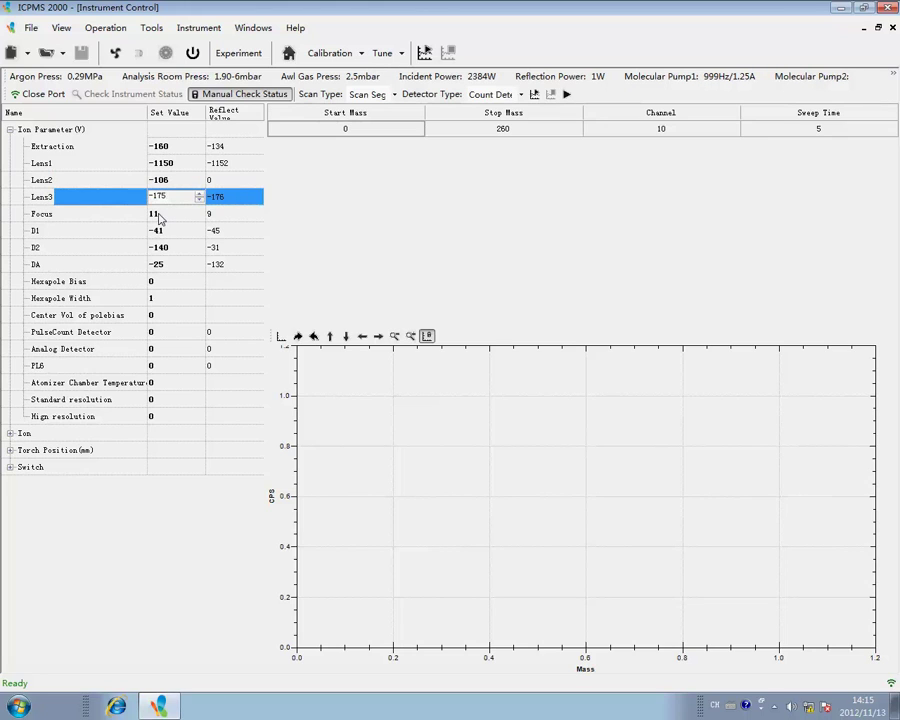
pyautogui.press('Return')
# - Enter Focus 9, D1 -45, D2 -32 and DA -132
pyautogui.write('9')
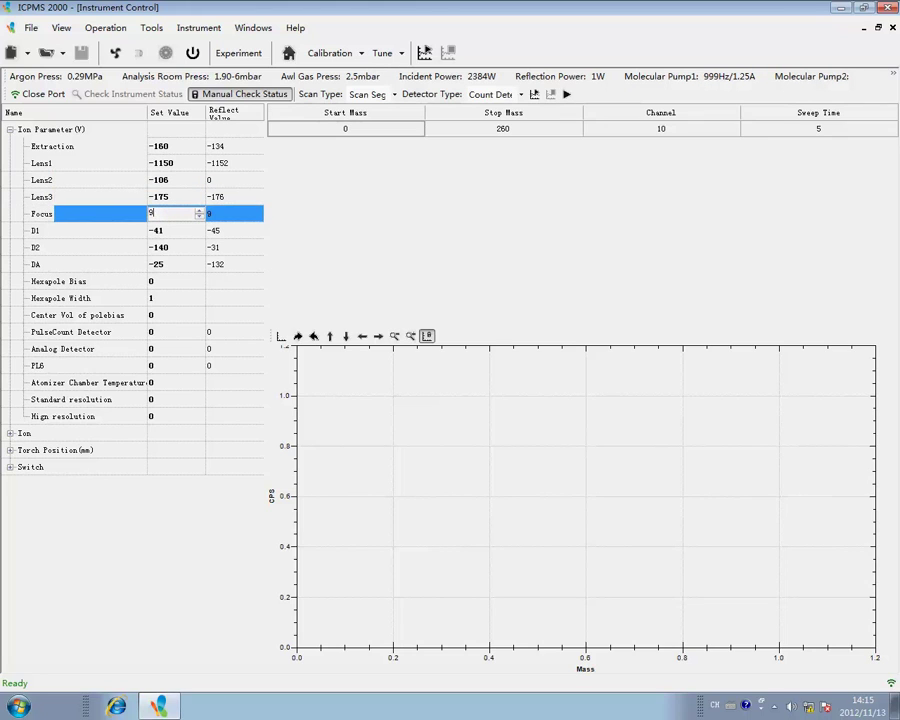
pyautogui.press('Return')
pyautogui.write('-45')
pyautogui.press('Return')
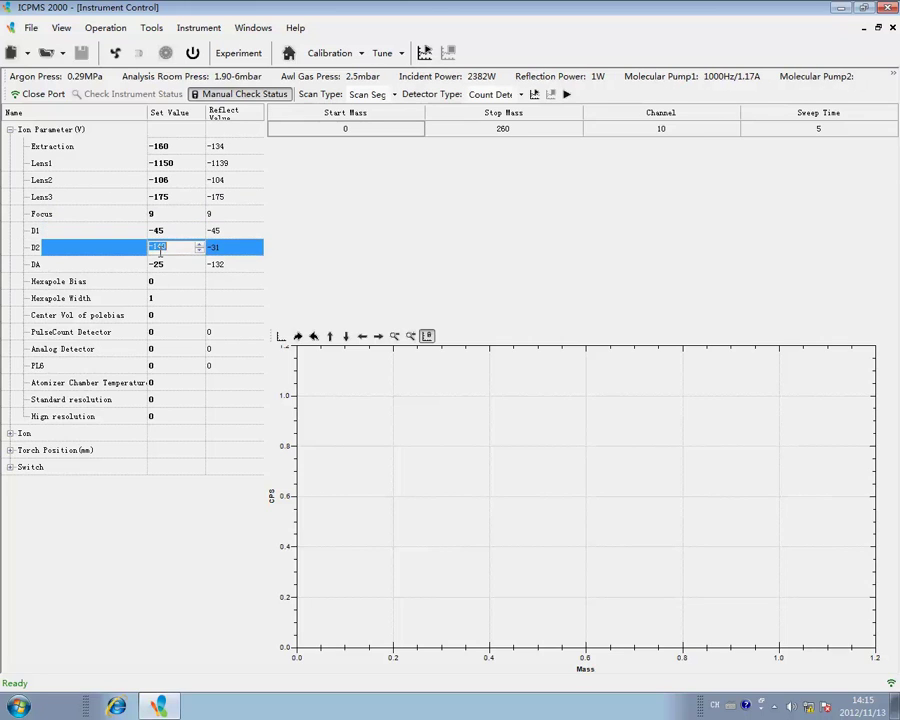
pyautogui.write('-32')
pyautogui.press('Return')
pyautogui.write('-132')
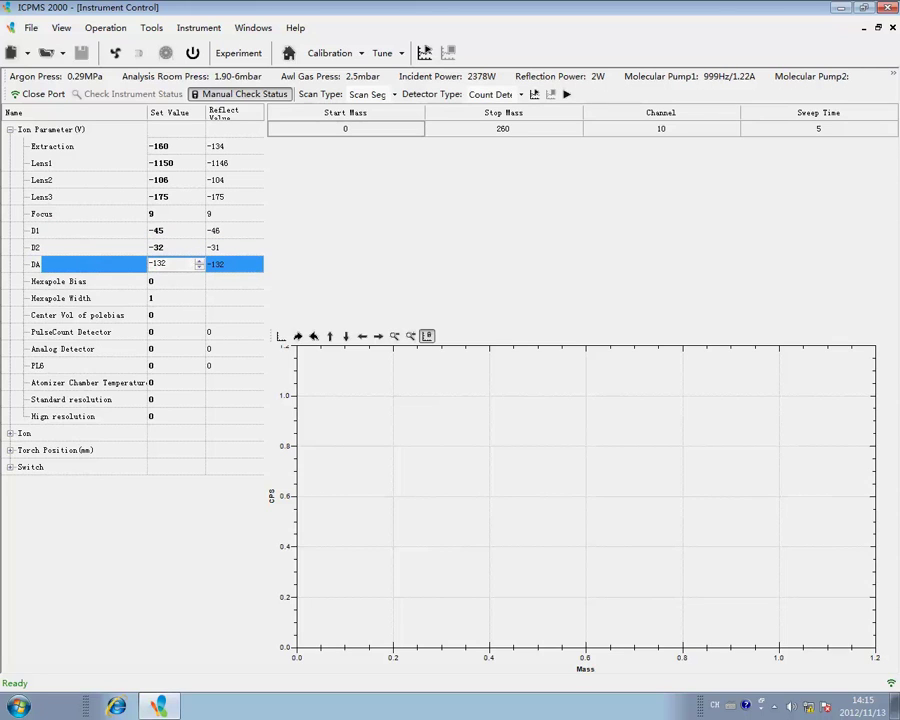
pyautogui.click(160, 287)
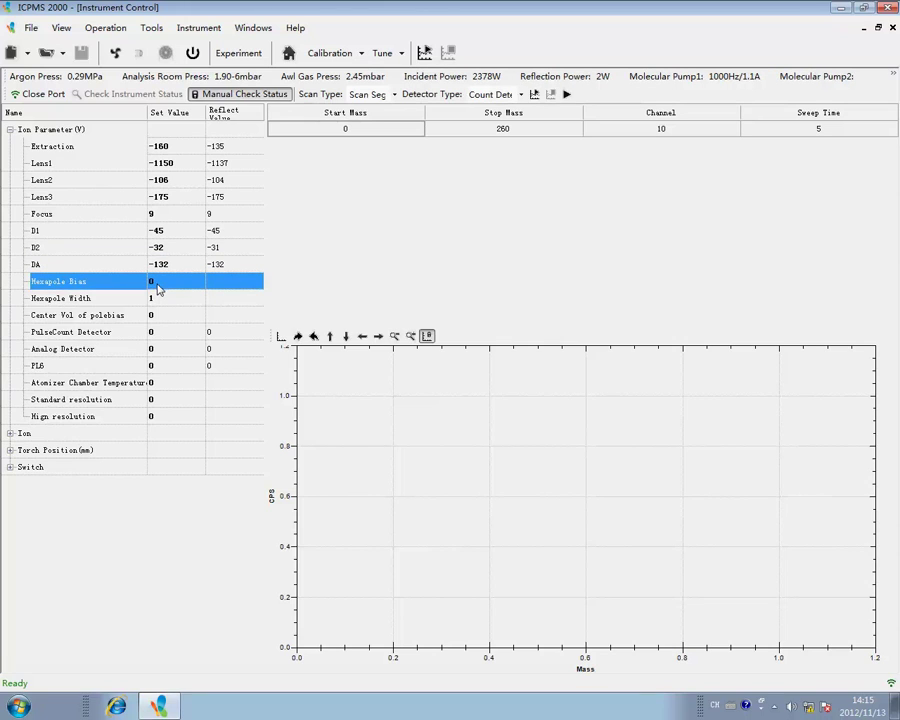
# - Set Hexapole Bias, Hexapole Width 50 and polebias centre 110, then start Analog Detector at -500
pyautogui.click(153, 282)
pyautogui.write('-1')
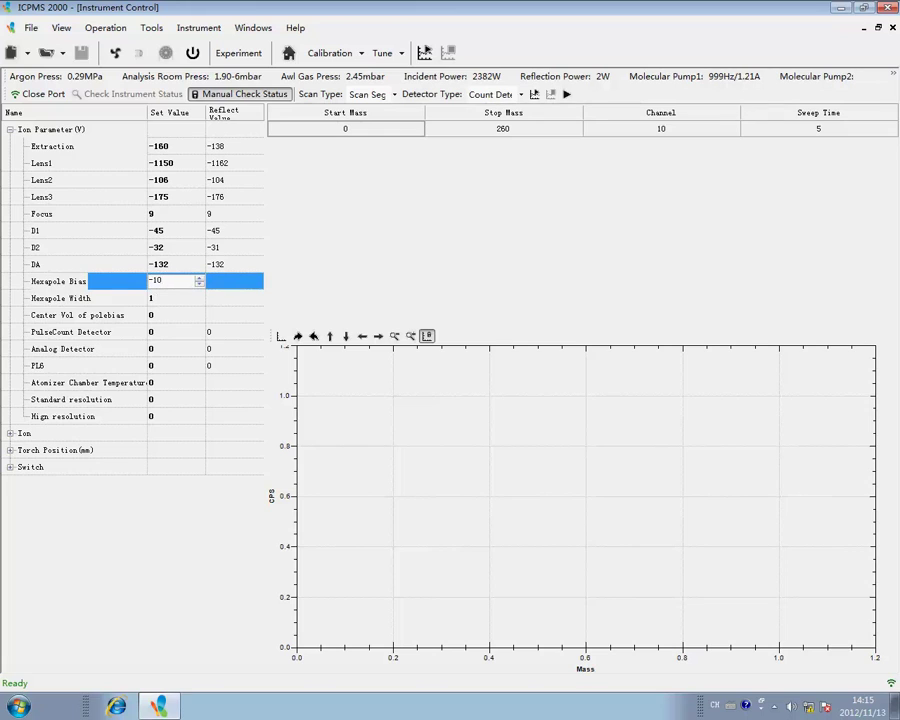
pyautogui.click(153, 299)
pyautogui.write('50')
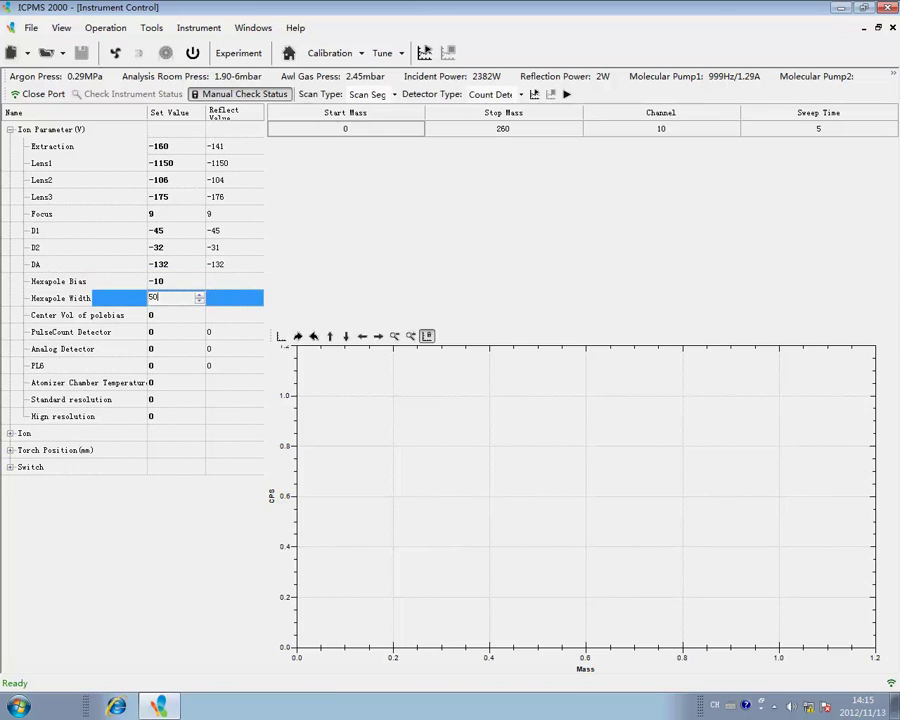
pyautogui.click(157, 316)
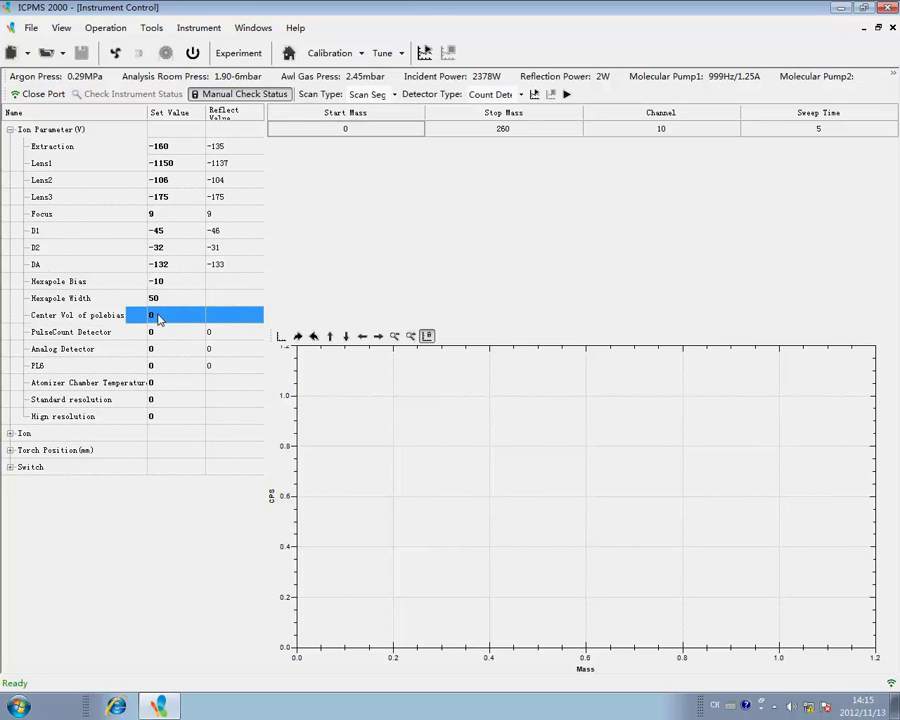
pyautogui.click(153, 315)
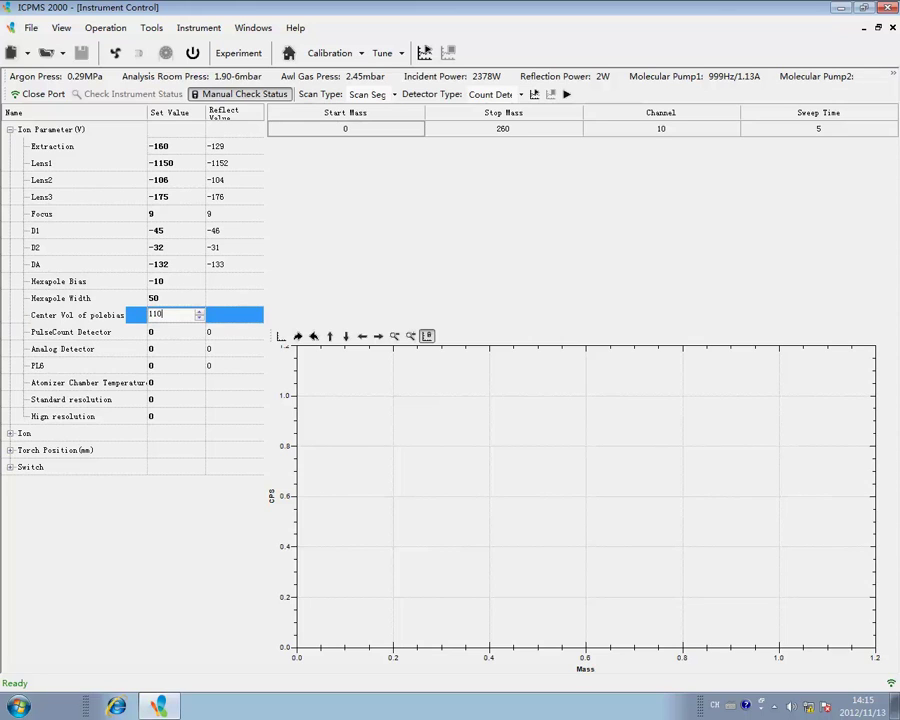
pyautogui.press('Return')
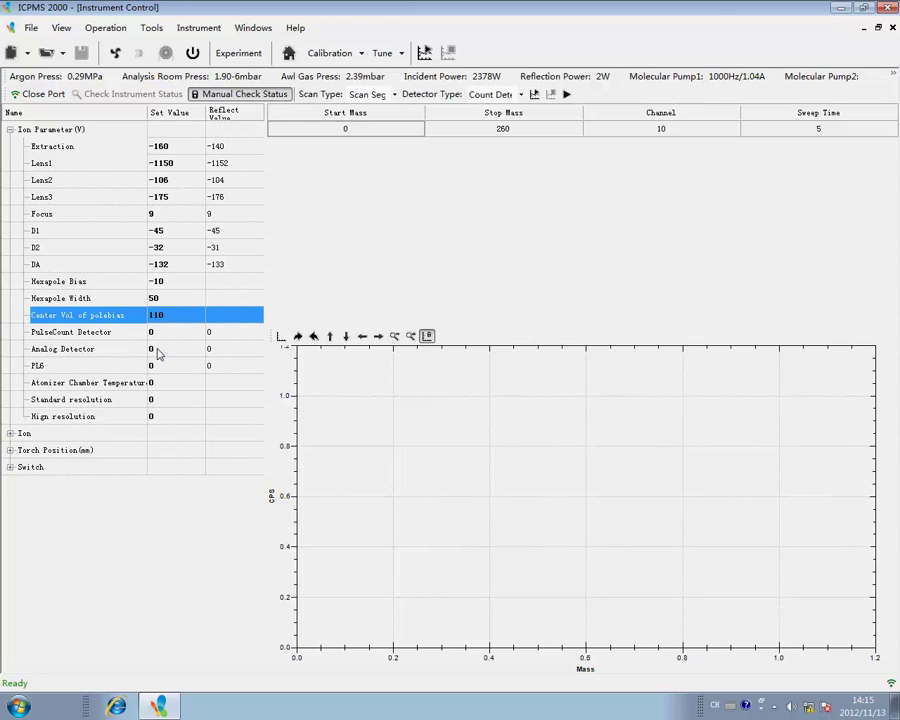
pyautogui.click(153, 349)
pyautogui.write('-500')
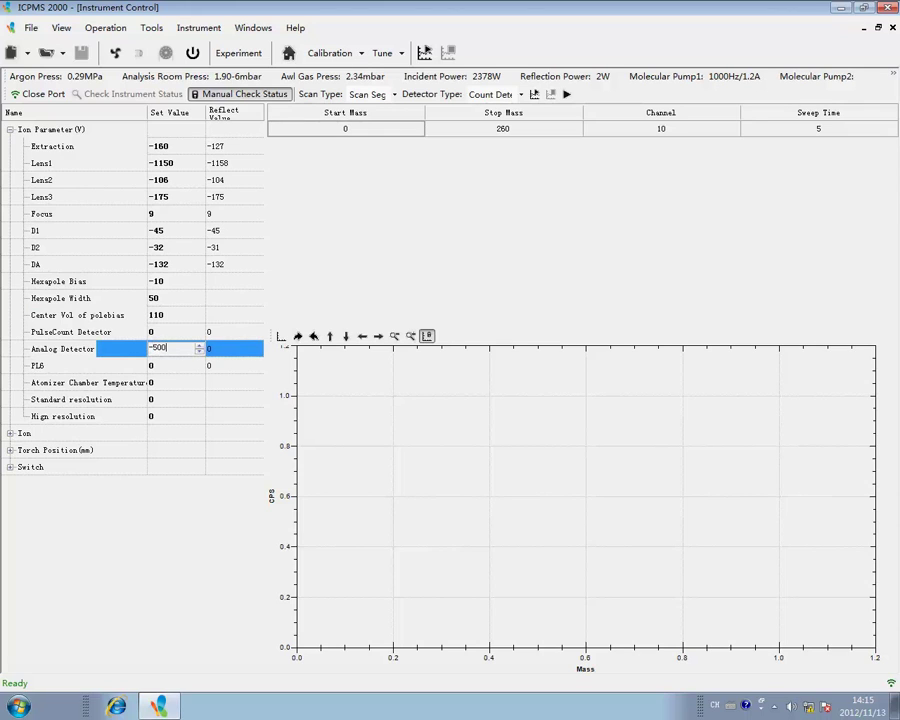
# - Step the Analog Detector through -1000, -1500 and -2000 to -2250
pyautogui.doubleClick(157, 347)
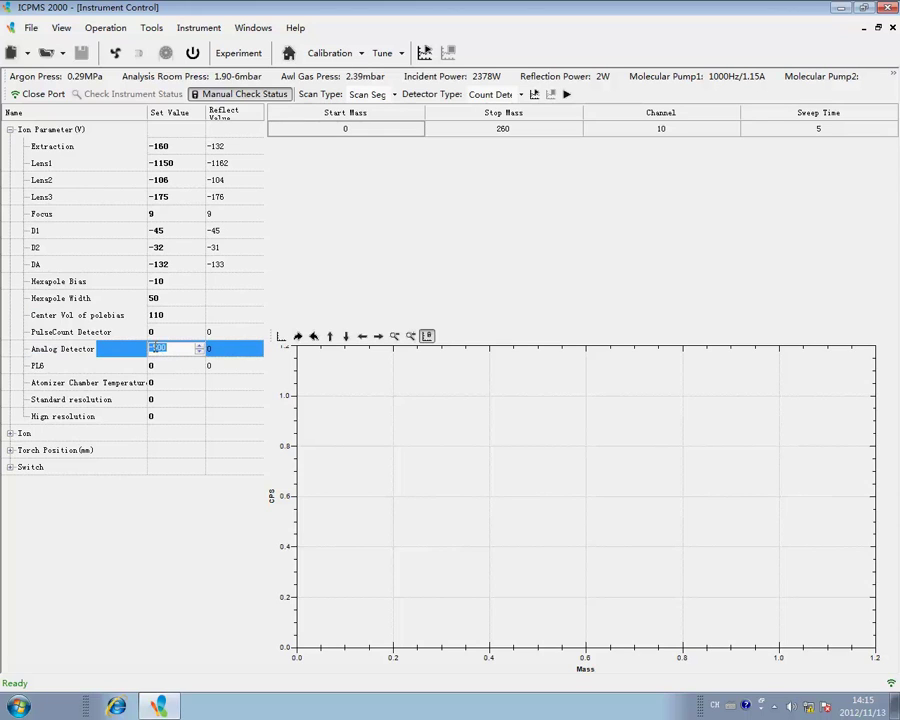
pyautogui.write('-1000')
pyautogui.click(227, 348)
pyautogui.doubleClick(160, 347)
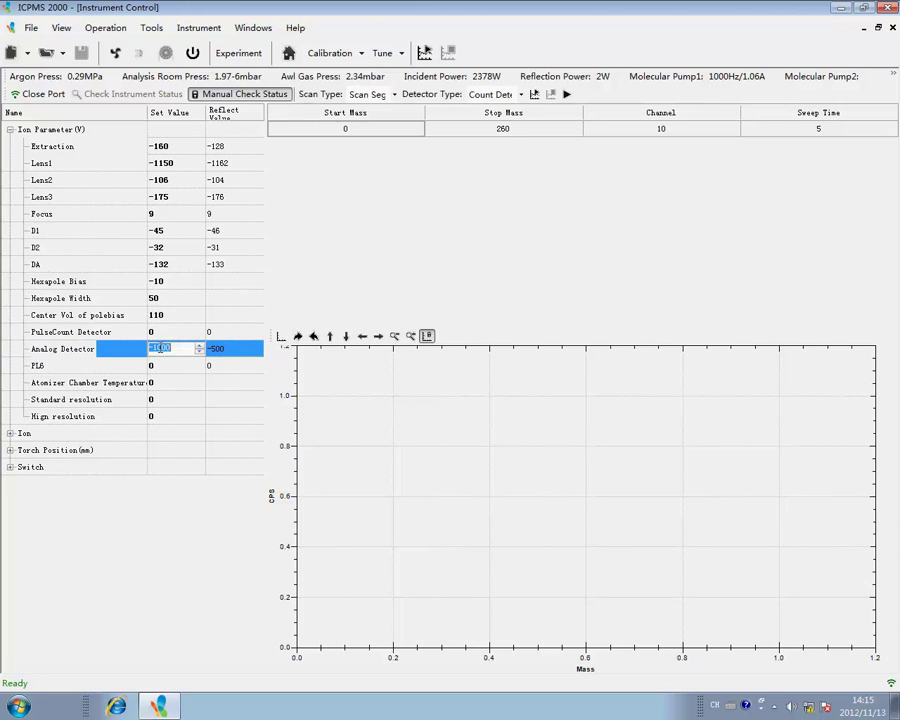
pyautogui.write('-1500')
pyautogui.press('Return')
pyautogui.doubleClick(155, 348)
pyautogui.moveTo(153, 348); pyautogui.dragTo(183, 348)
pyautogui.press('Return')
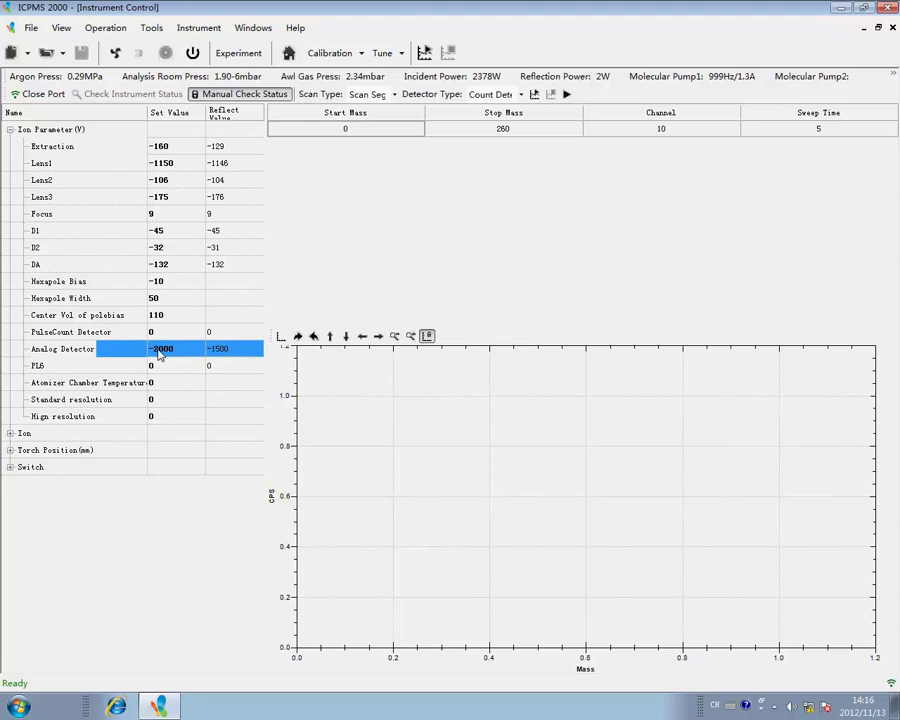
pyautogui.doubleClick(158, 350)
pyautogui.write('-2250')
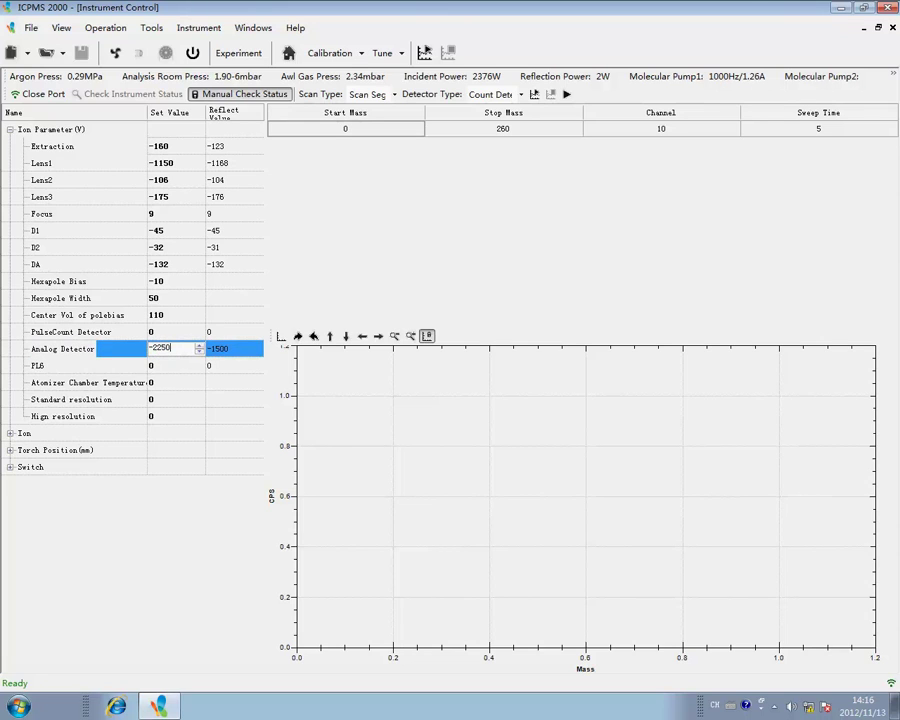
pyautogui.press('Return')
# - Raise the PulseCount Detector in stages from 200 up to 1150
pyautogui.doubleClick(156, 336)
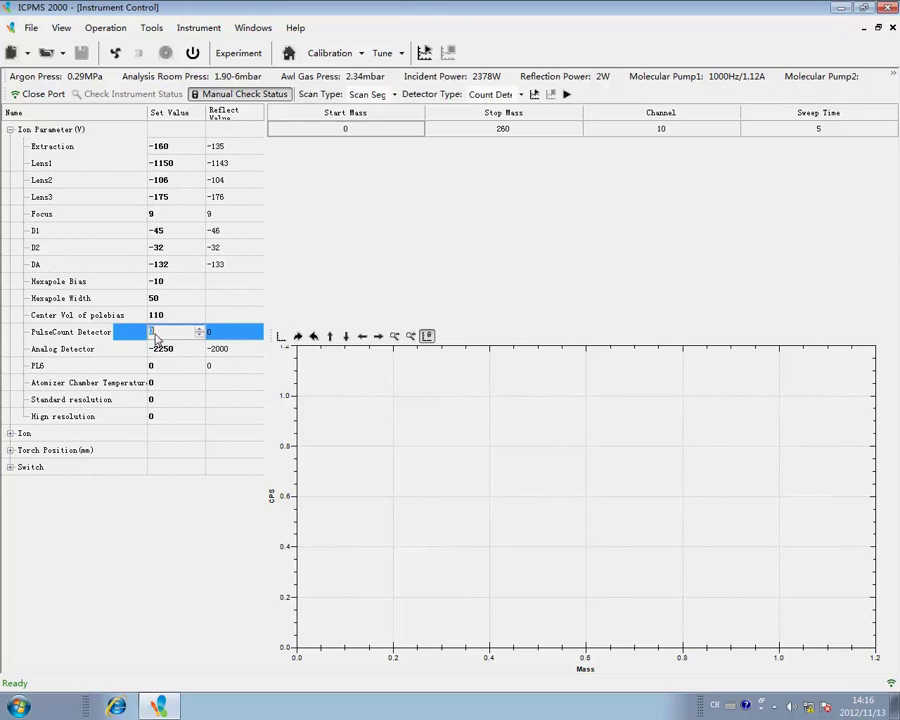
pyautogui.write('200')
pyautogui.press('Return')
pyautogui.doubleClick(154, 332)
pyautogui.write('400')
pyautogui.press('Return')
pyautogui.doubleClick(156, 332)
pyautogui.write('600')
pyautogui.press('Return')
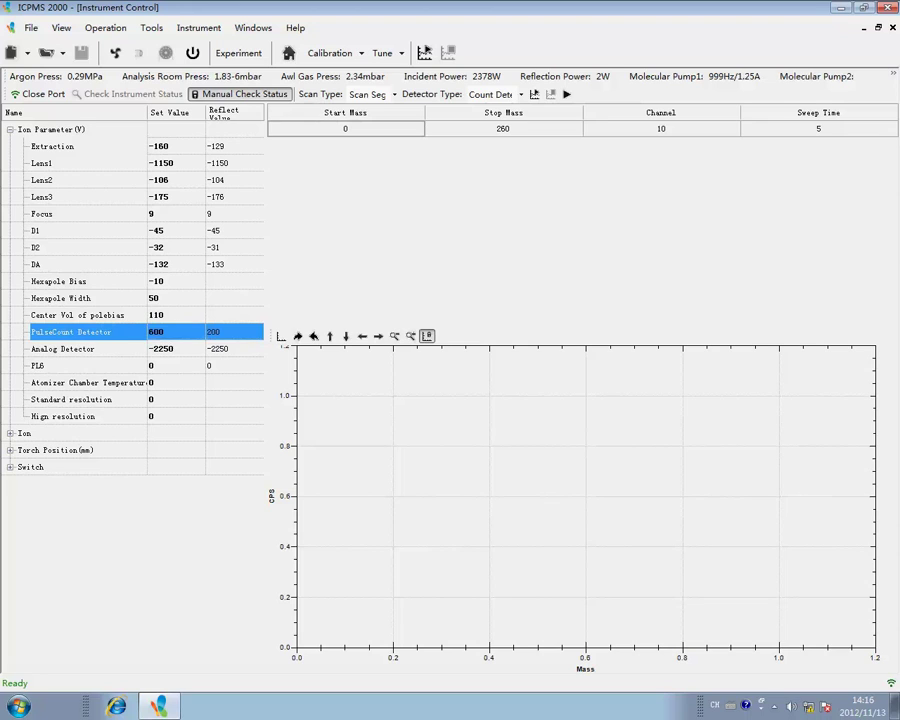
pyautogui.doubleClick(155, 332)
pyautogui.write('800')
pyautogui.press('Return')
pyautogui.doubleClick(156, 334)
pyautogui.write('1000')
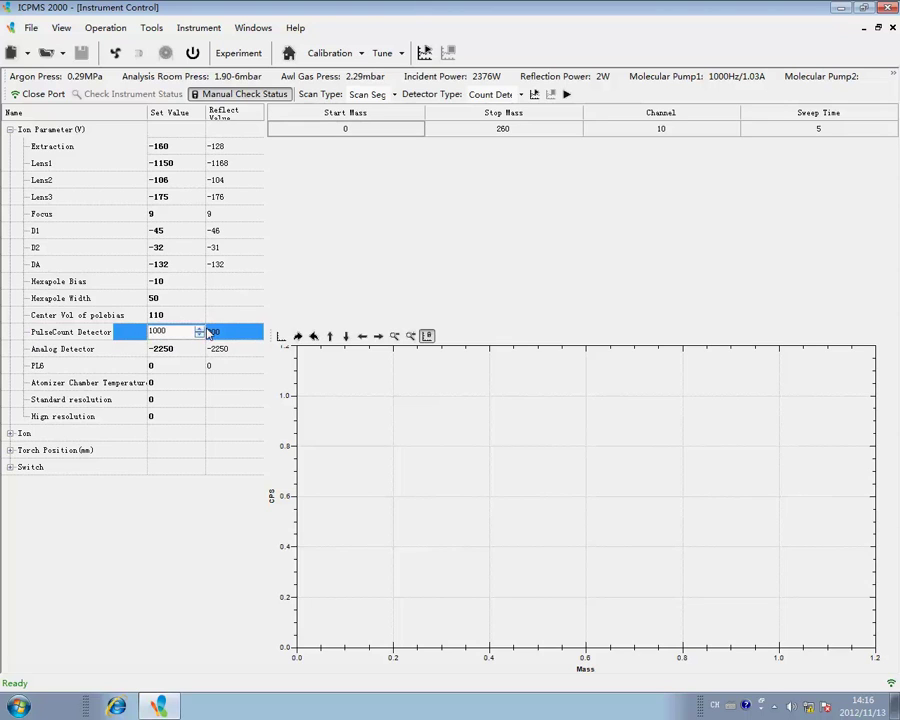
pyautogui.press('Return')
pyautogui.doubleClick(158, 333)
pyautogui.write('1150')
pyautogui.press('Return')
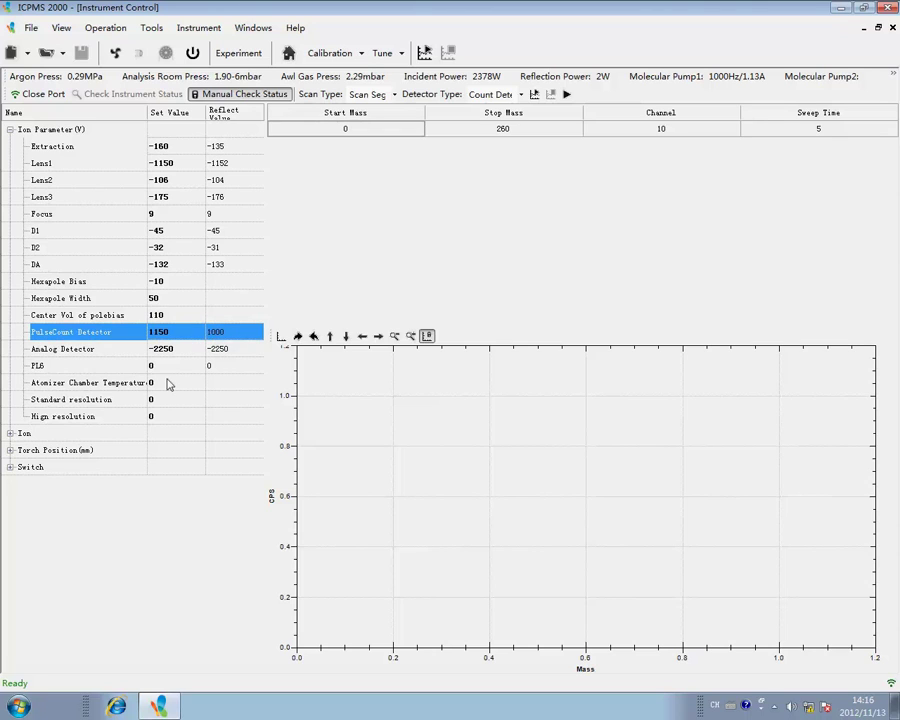
# - Set Atomizer Chamber Temperature to 2 and Standard resolution to 90
pyautogui.doubleClick(170, 384)
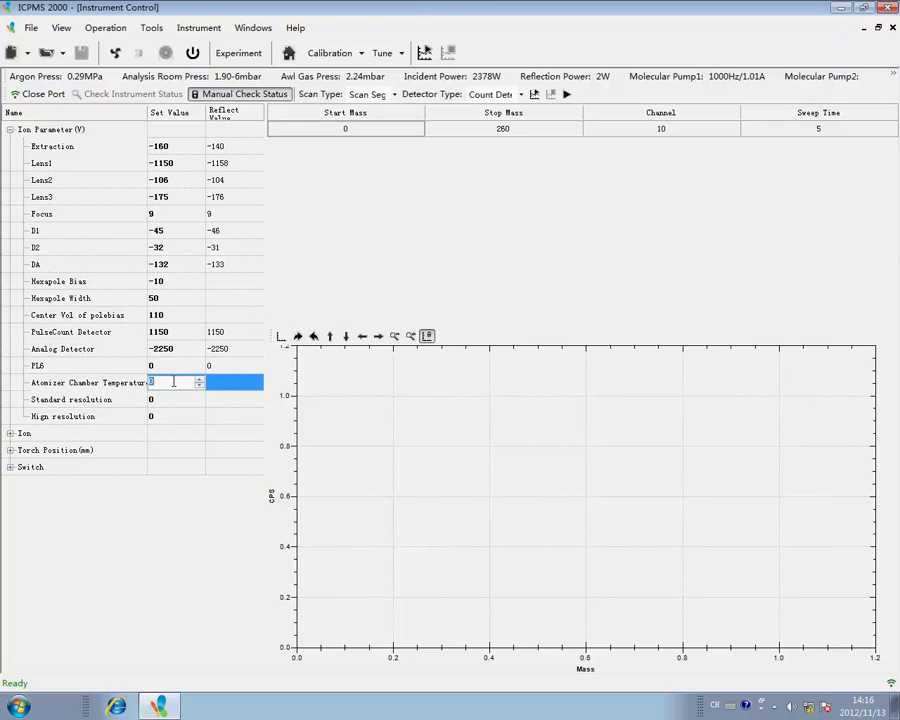
pyautogui.write('2')
pyautogui.click(250, 387)
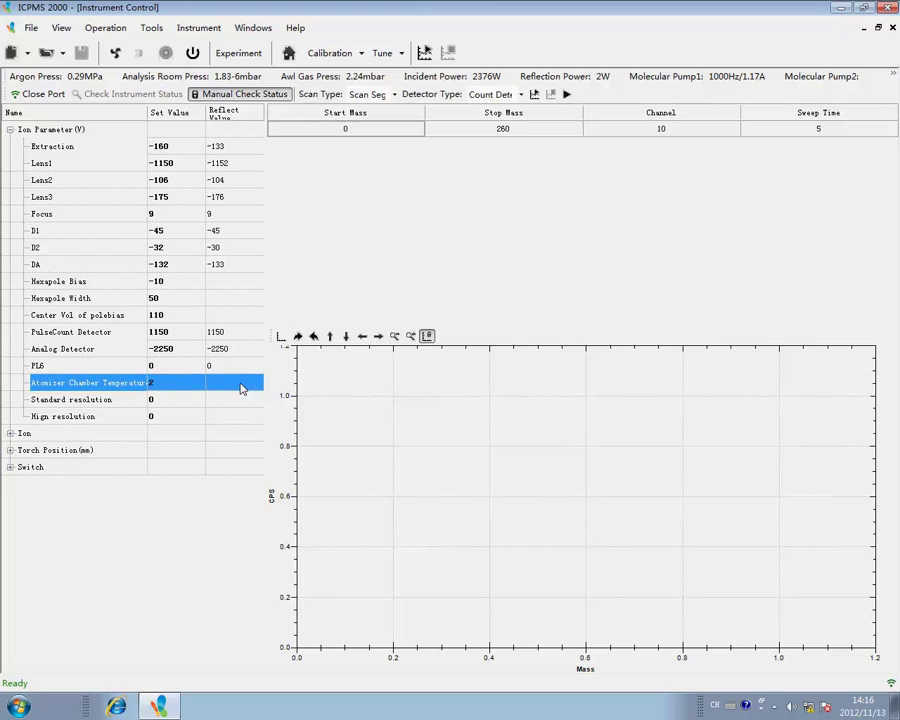
pyautogui.doubleClick(153, 400)
pyautogui.write('90')
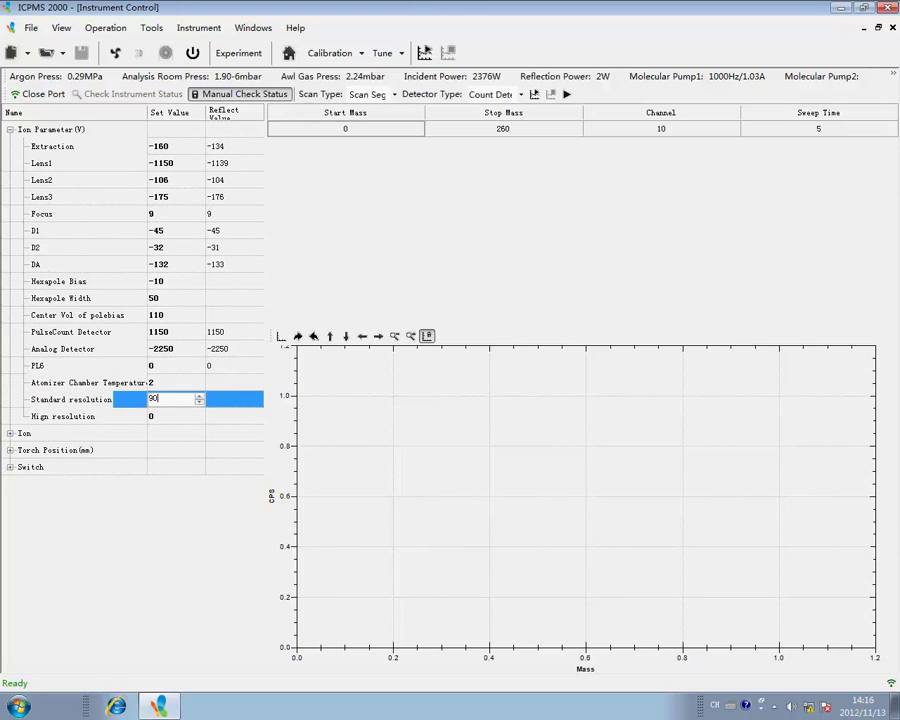
pyautogui.press('Return')
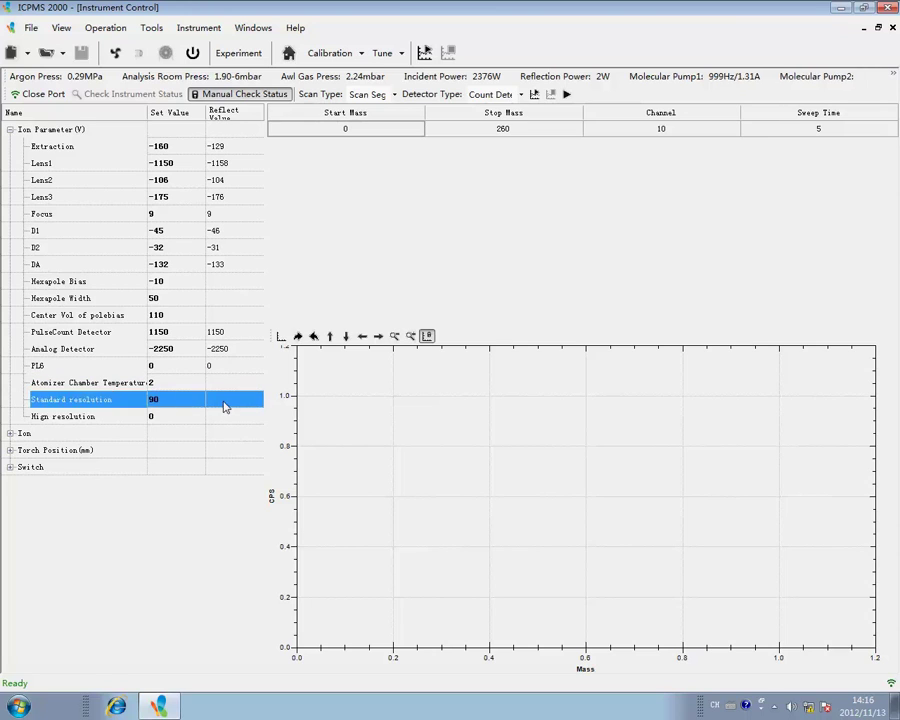
# - Set Start Mass 75 and Stop Mass 85 and run the range scan
pyautogui.doubleClick(348, 129)
pyautogui.write('75')
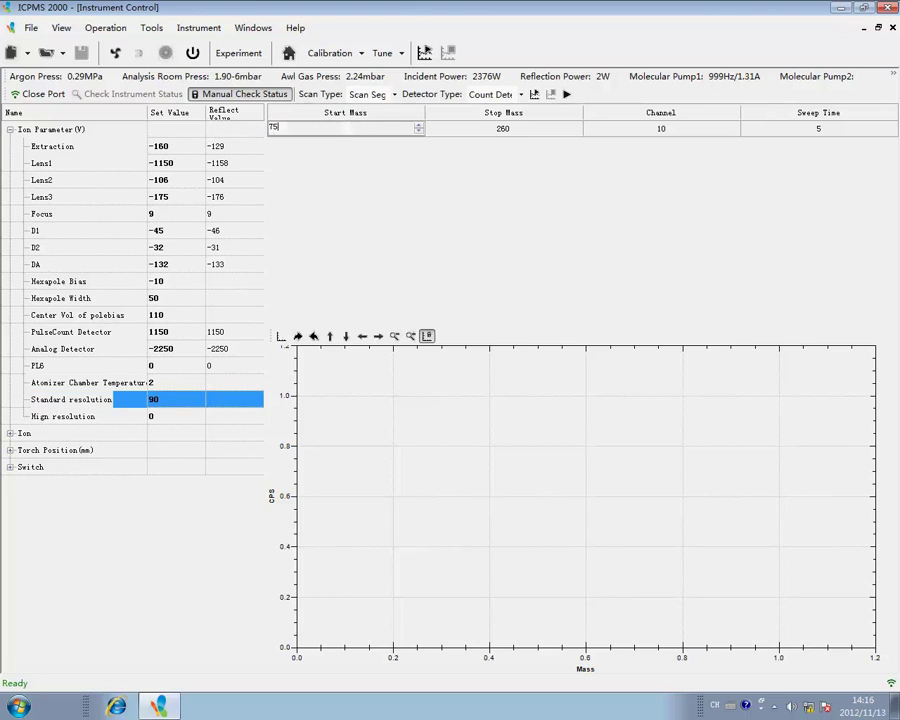
pyautogui.click(497, 131)
pyautogui.doubleClick(495, 130)
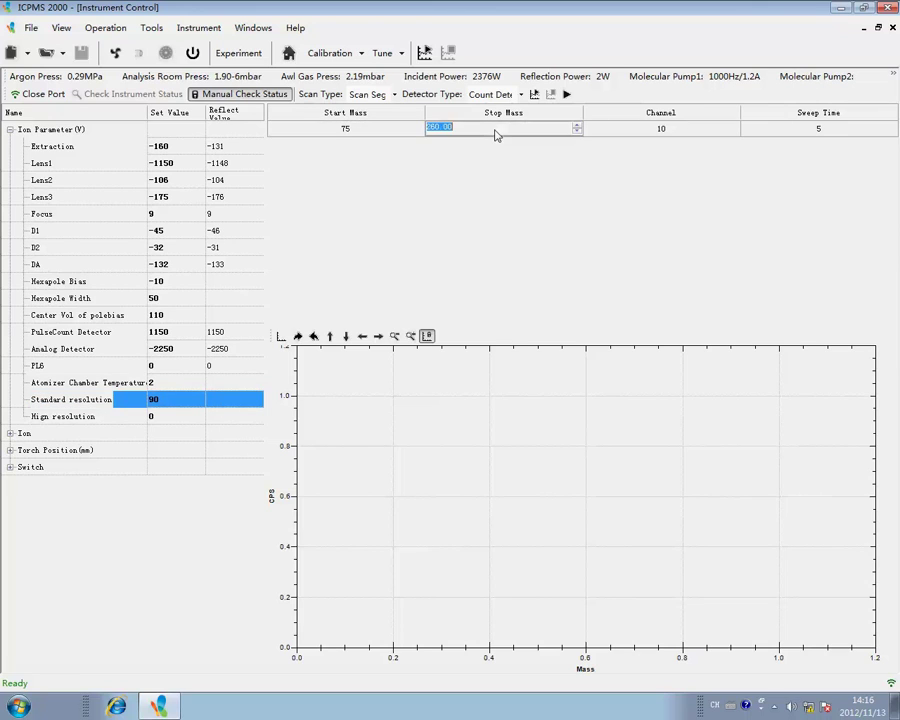
pyautogui.write('85')
pyautogui.click(618, 141)
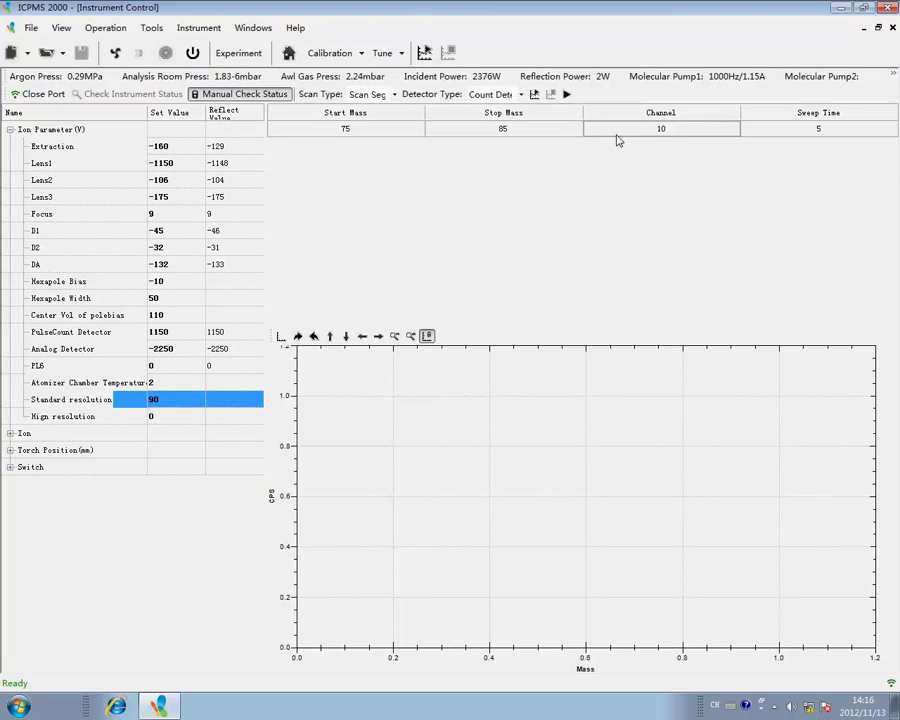
pyautogui.click(566, 95)
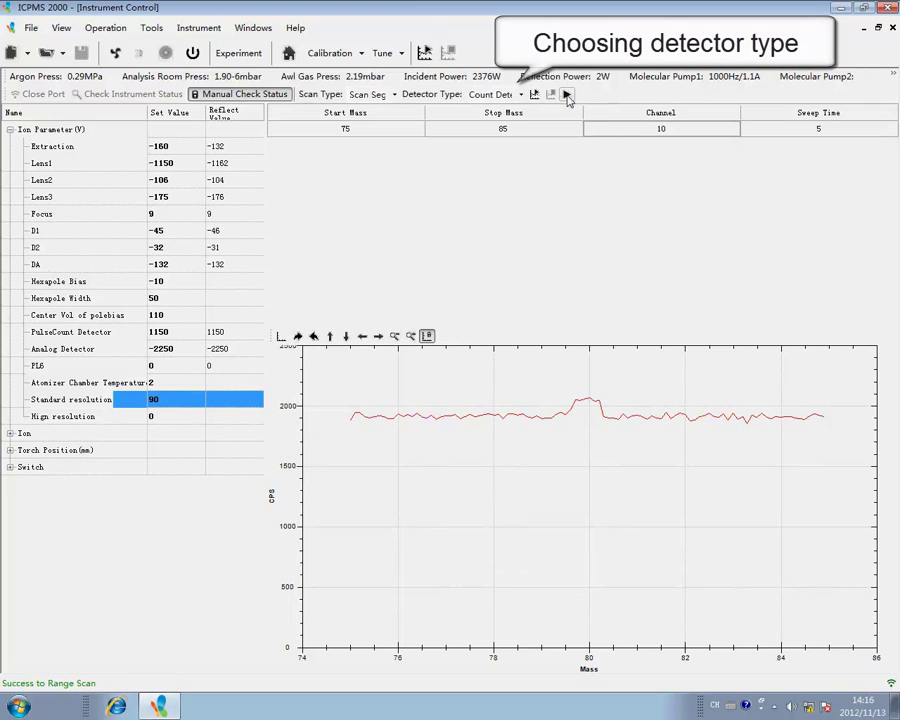
# - Switch Detector Type to Intelligent Detector and rerun the scan
pyautogui.click(499, 97)
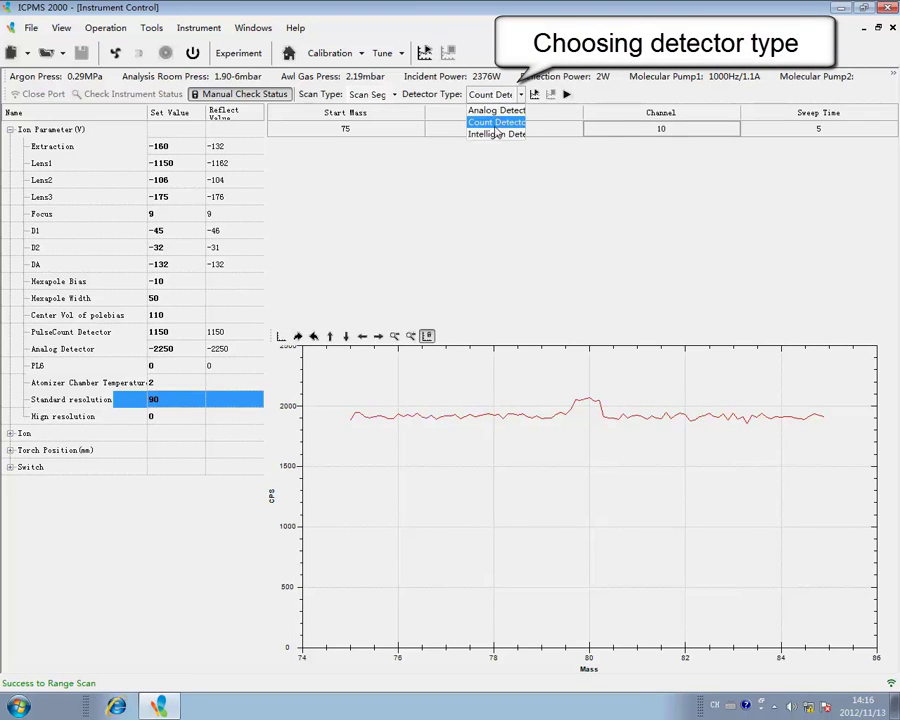
pyautogui.click(499, 134)
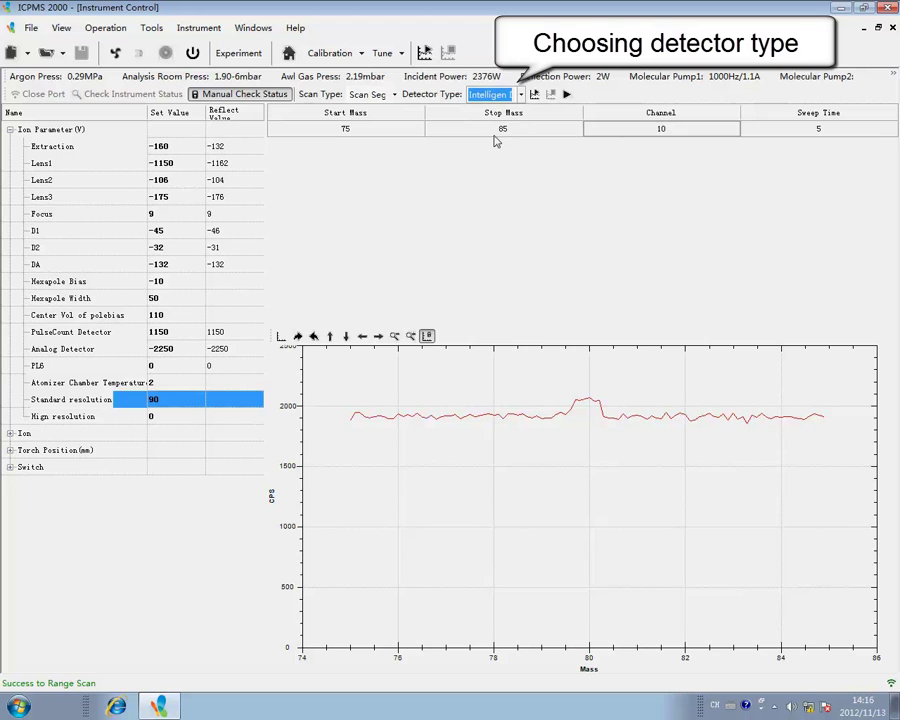
pyautogui.click(566, 95)
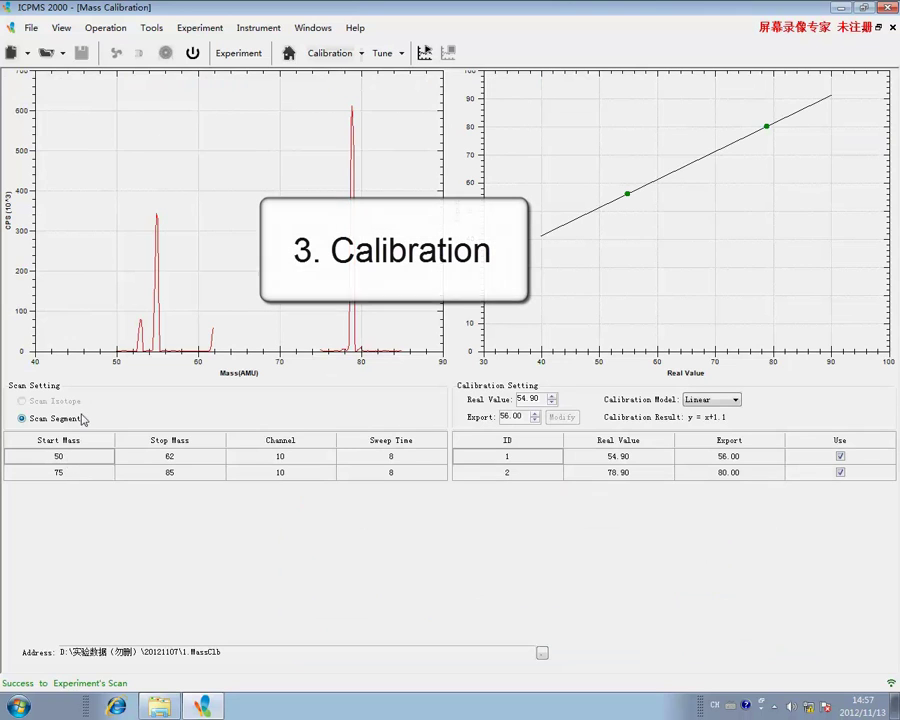
# - Create a new mass calibration file and save it as 2
pyautogui.click(32, 28)
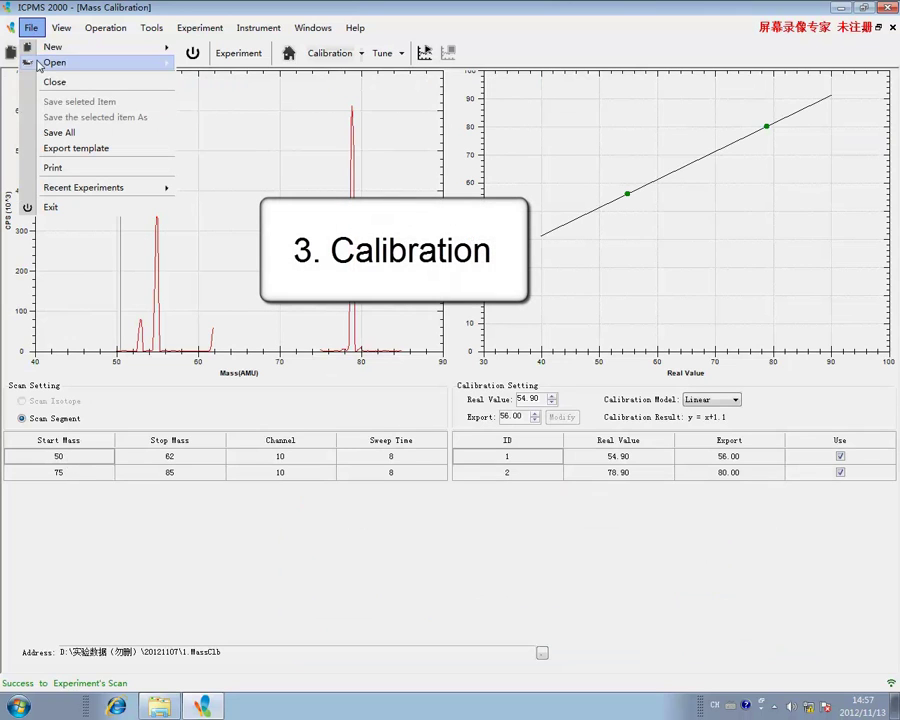
pyautogui.moveTo(60, 47)
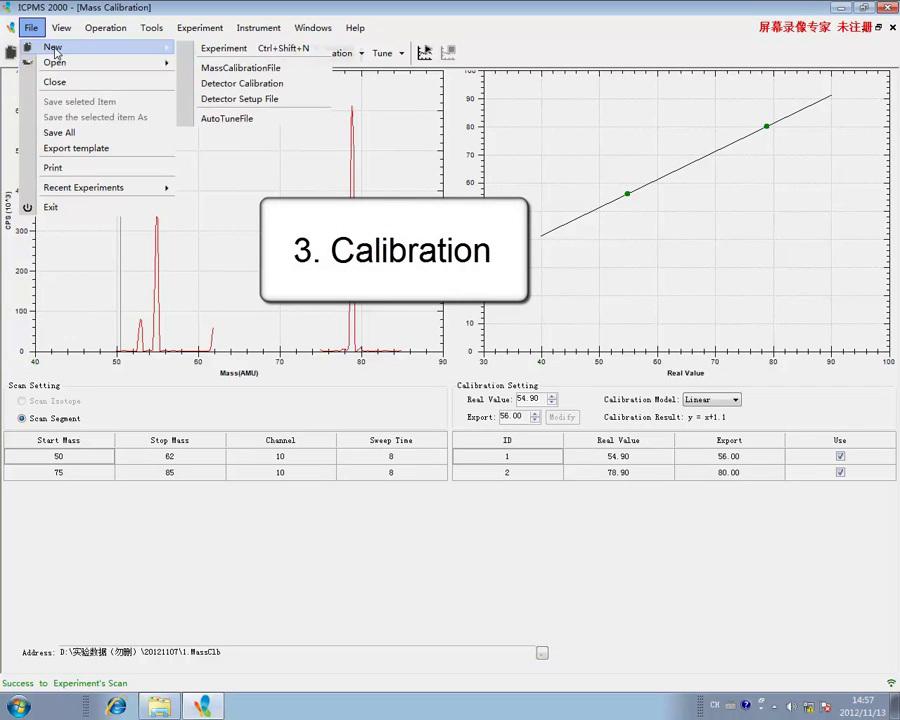
pyautogui.click(228, 68)
pyautogui.write('2')
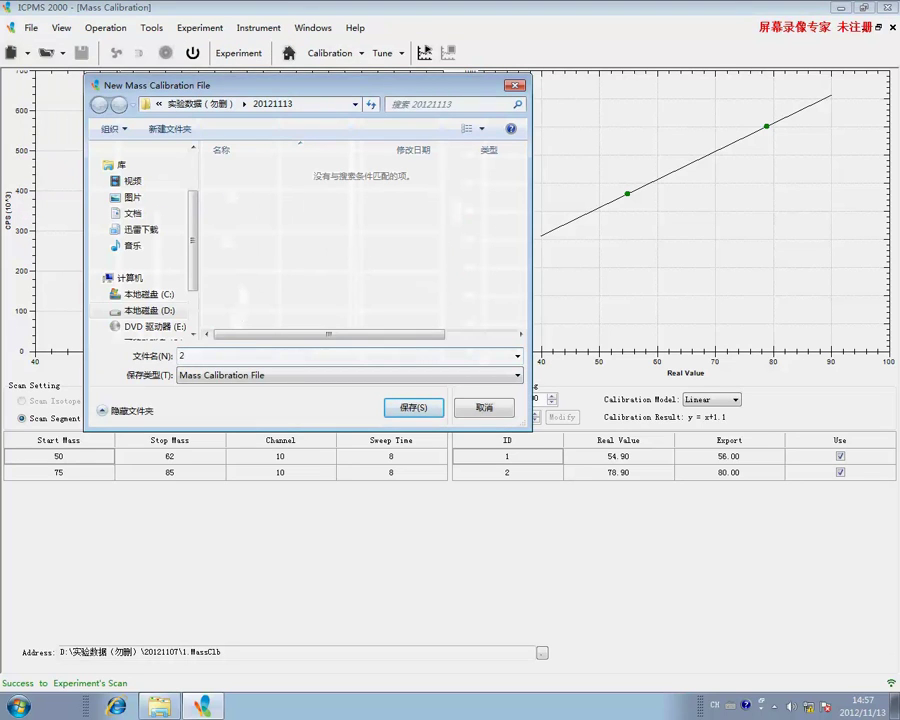
pyautogui.click(413, 408)
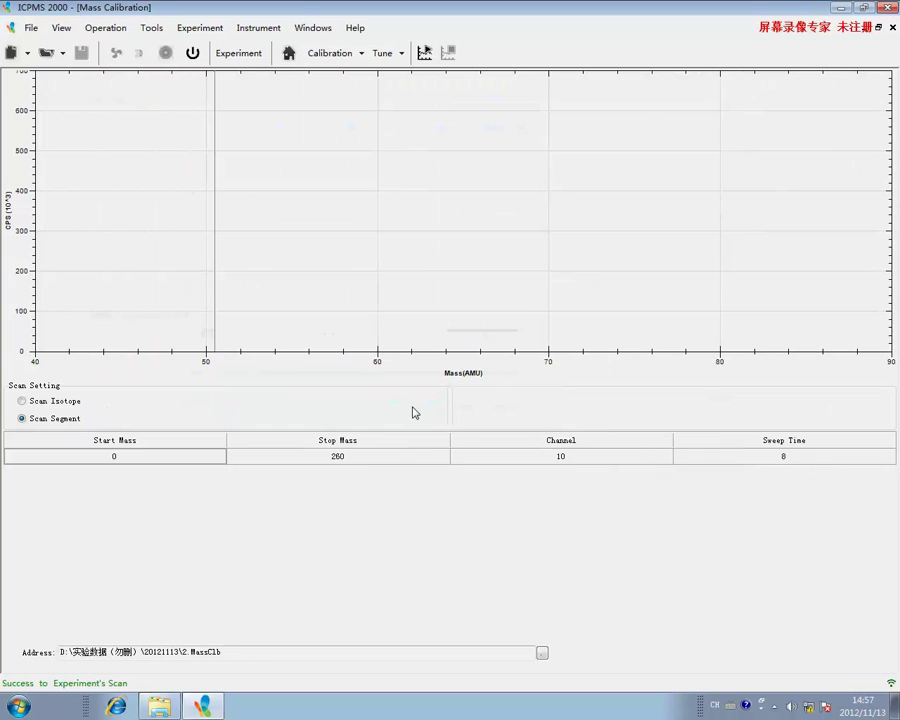
# - Set the first scan segment to Start Mass 55 and Stop Mass 59
pyautogui.doubleClick(113, 459)
pyautogui.moveTo(99, 458); pyautogui.dragTo(4, 456)
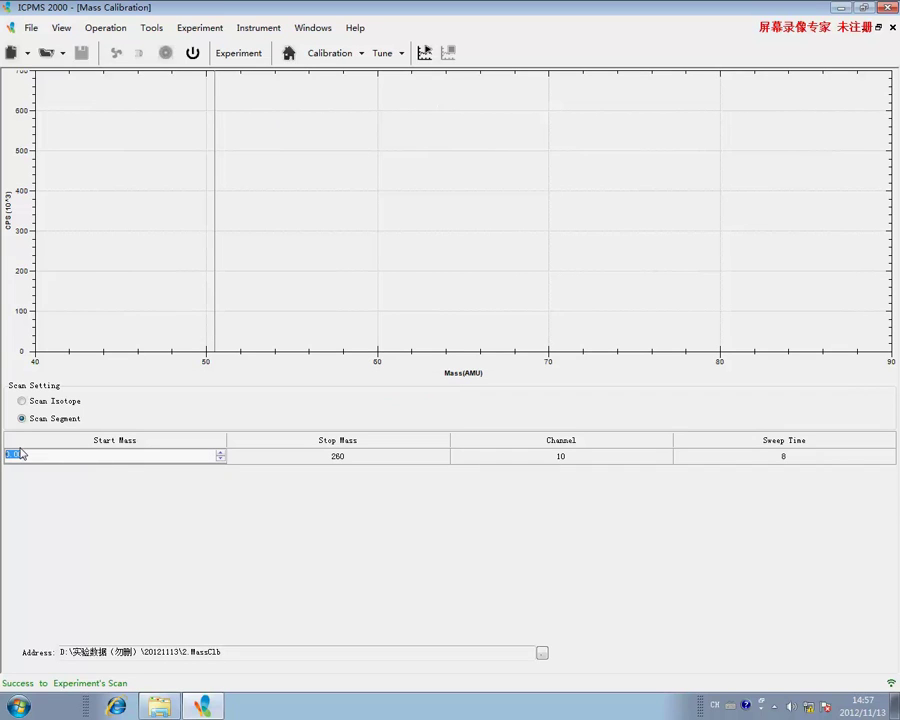
pyautogui.write('55')
pyautogui.click(318, 457)
pyautogui.click(318, 457)
pyautogui.write('59')
pyautogui.click(160, 456)
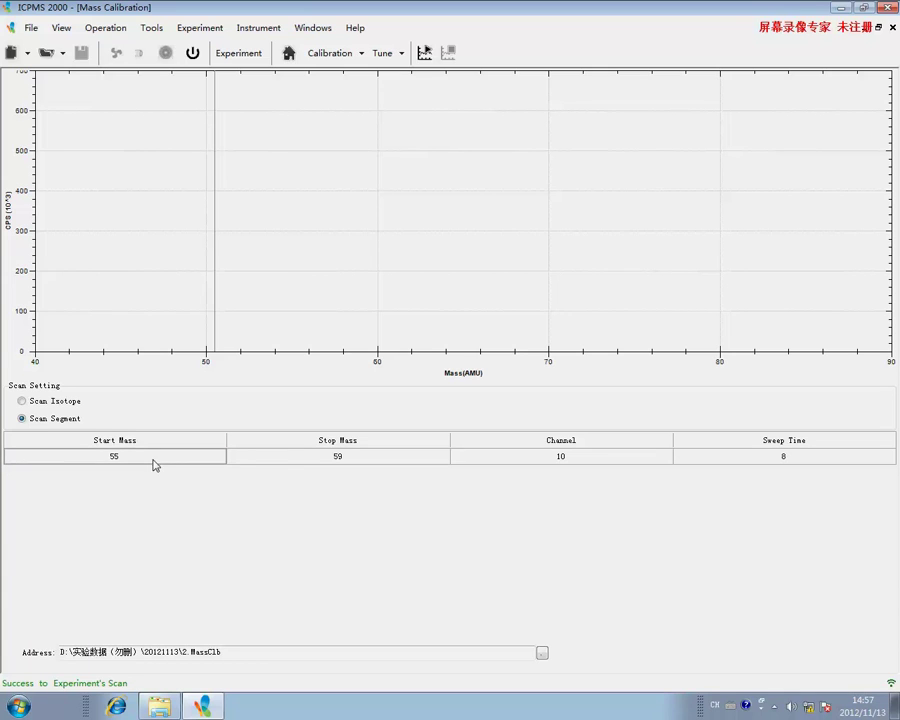
# - Add a second scan segment from 75 to 85
pyautogui.rightClick(154, 460)
pyautogui.click(181, 467)
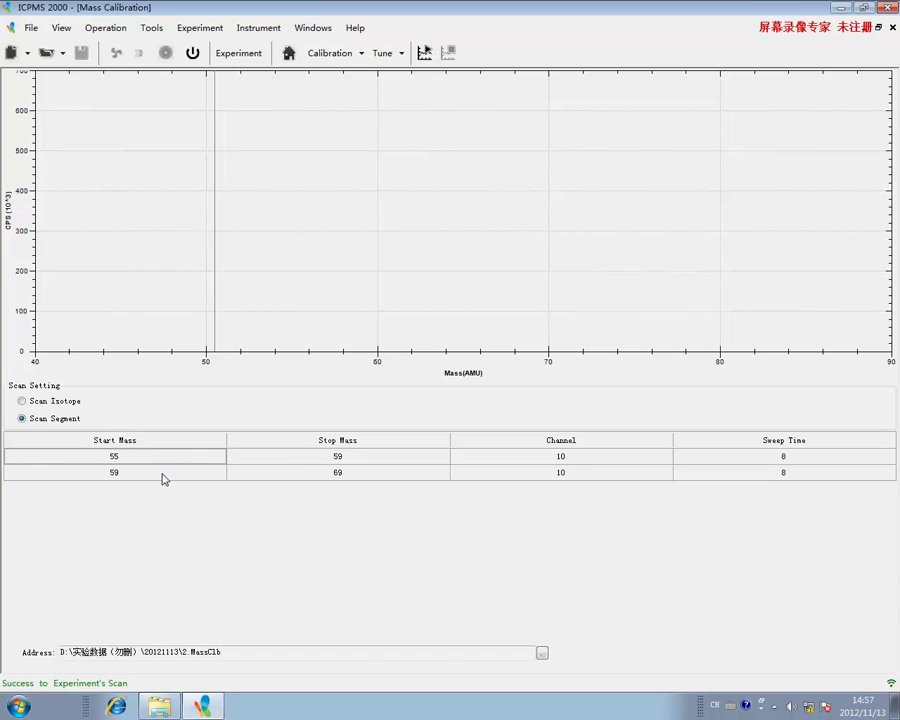
pyautogui.click(113, 477)
pyautogui.click(113, 477)
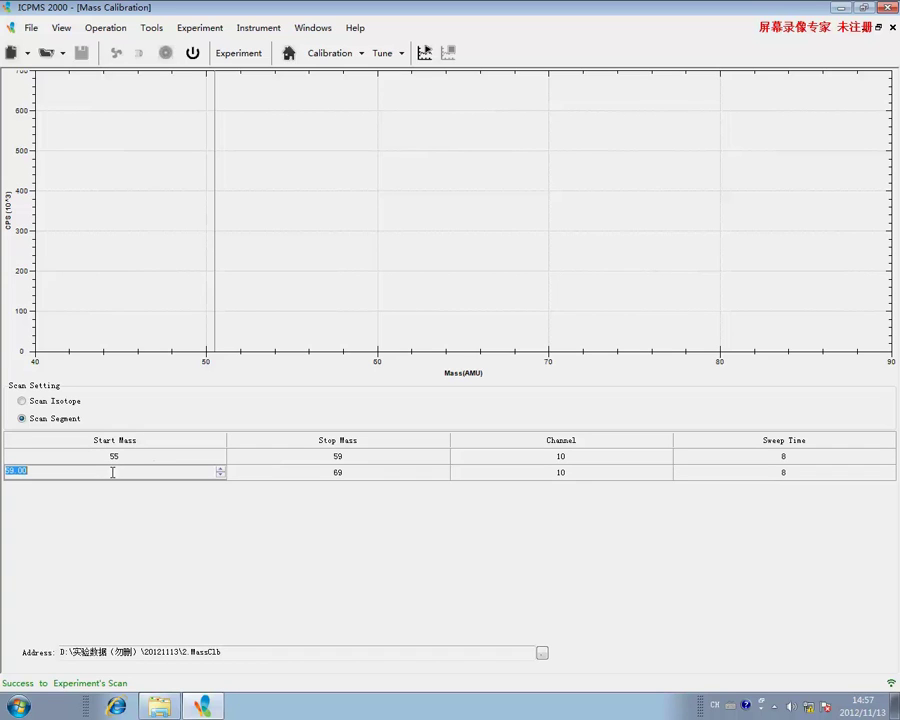
pyautogui.click(334, 474)
pyautogui.write('85')
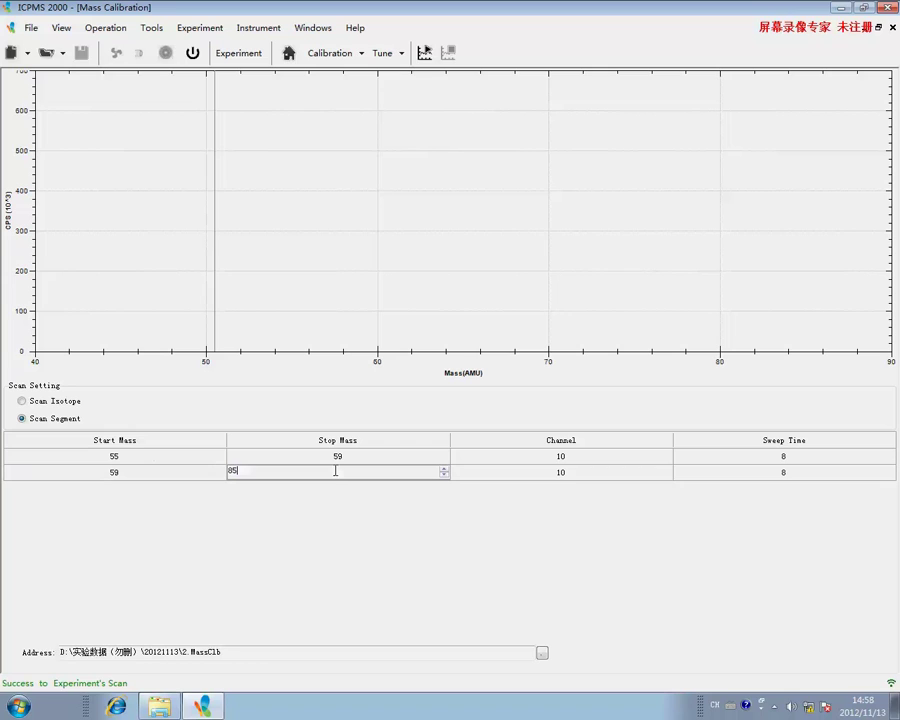
pyautogui.click(110, 476)
pyautogui.write('75')
pyautogui.click(252, 477)
# - Add a third scan segment from 110 to 120
pyautogui.rightClick(132, 478)
pyautogui.click(148, 481)
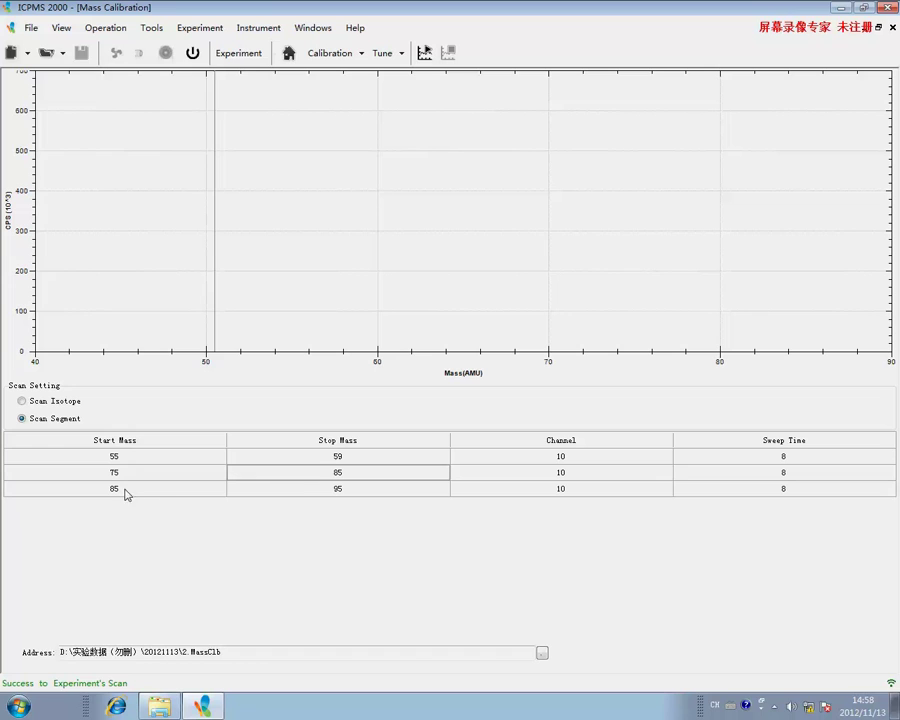
pyautogui.click(330, 489)
pyautogui.click(328, 488)
pyautogui.write('120')
pyautogui.doubleClick(116, 489)
pyautogui.write('110')
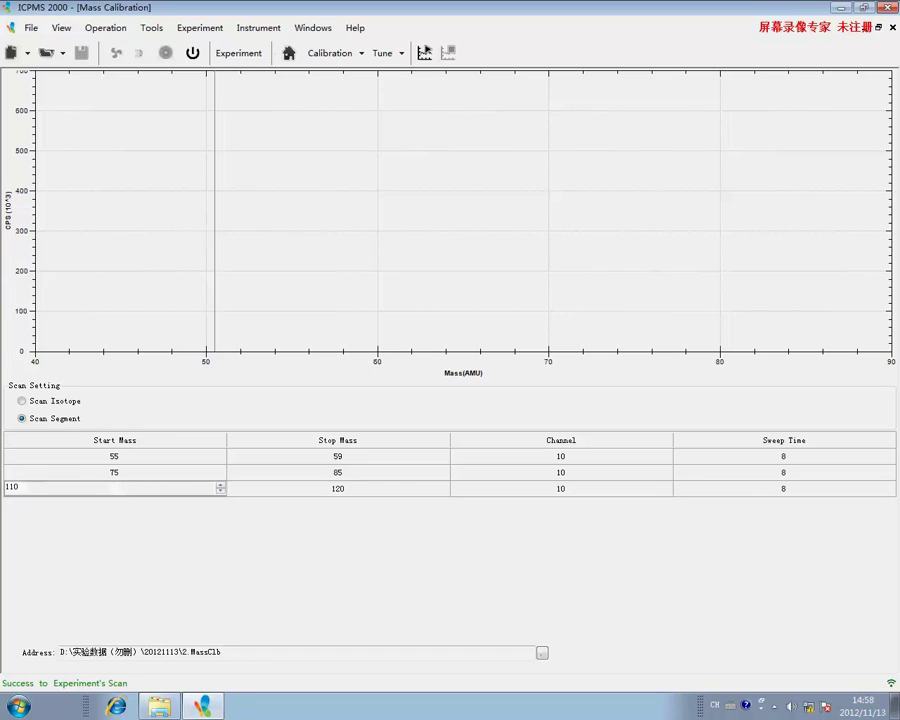
pyautogui.click(531, 492)
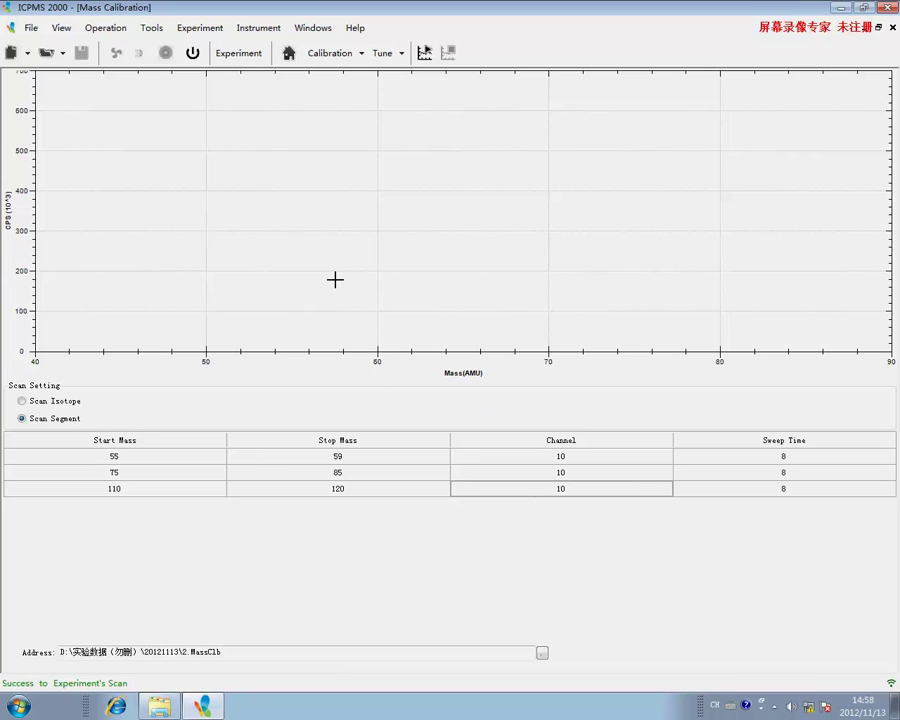
# - Run the mass calibration scan and mark the peak near mass 55
pyautogui.click(425, 55)
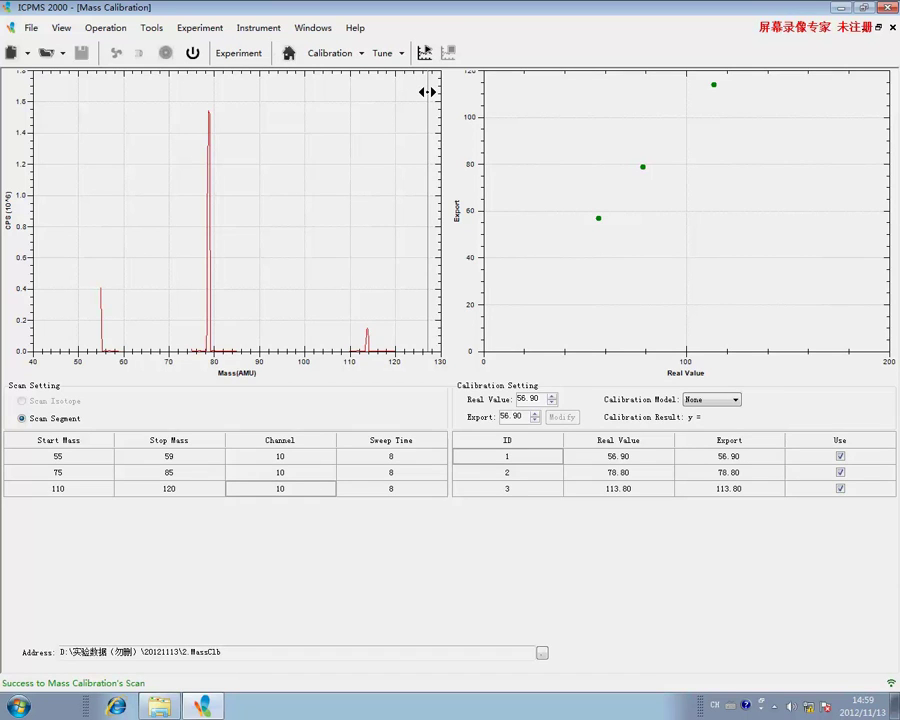
pyautogui.moveTo(427, 92)
pyautogui.mouseDown()
pyautogui.moveTo(396, 64)
pyautogui.moveTo(374, 22)
pyautogui.moveTo(315, 163)
pyautogui.moveTo(275, 186)
pyautogui.moveTo(302, 179)
pyautogui.moveTo(78, 265)
pyautogui.mouseUp()
pyautogui.moveTo(76, 207)
pyautogui.mouseDown()
pyautogui.moveTo(143, 285)
pyautogui.moveTo(152, 358)
pyautogui.mouseUp()
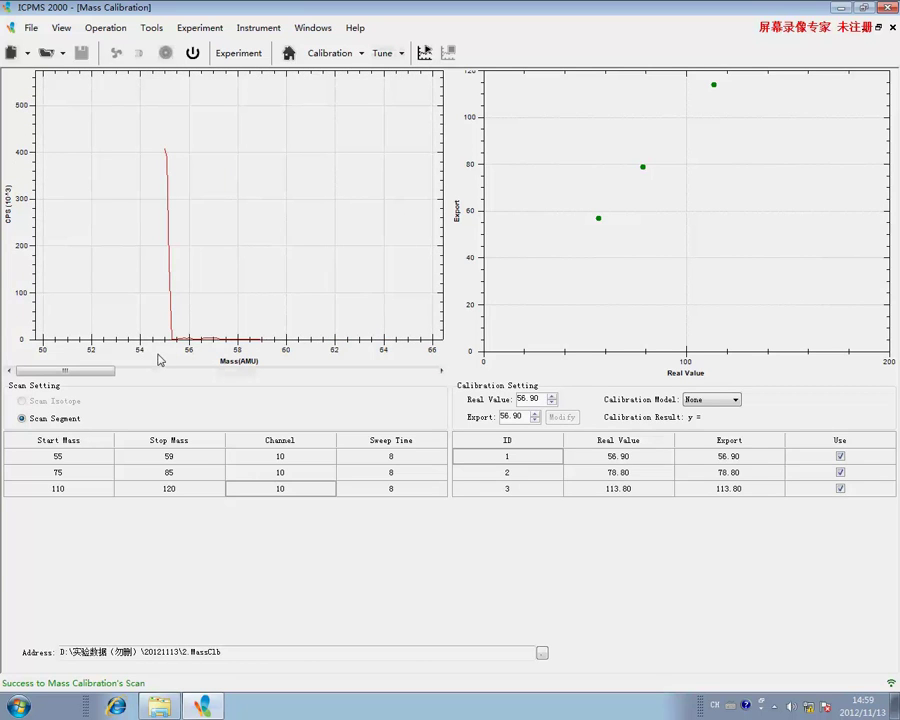
pyautogui.click(174, 320)
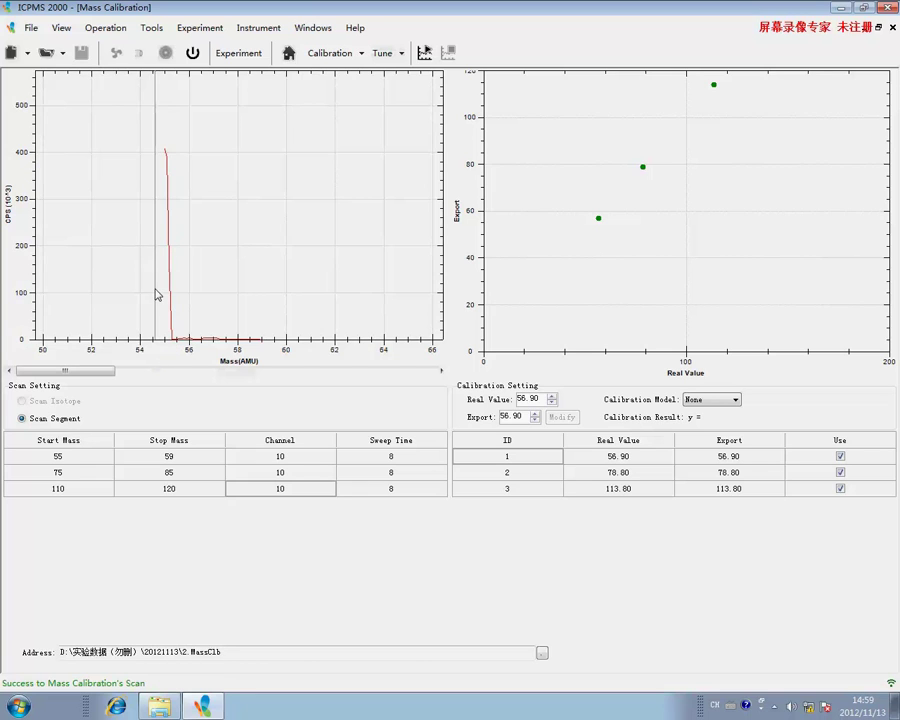
# - Zoom in on the peak near 79 and pick calibration point 78.80
pyautogui.moveTo(91, 370); pyautogui.dragTo(203, 387)
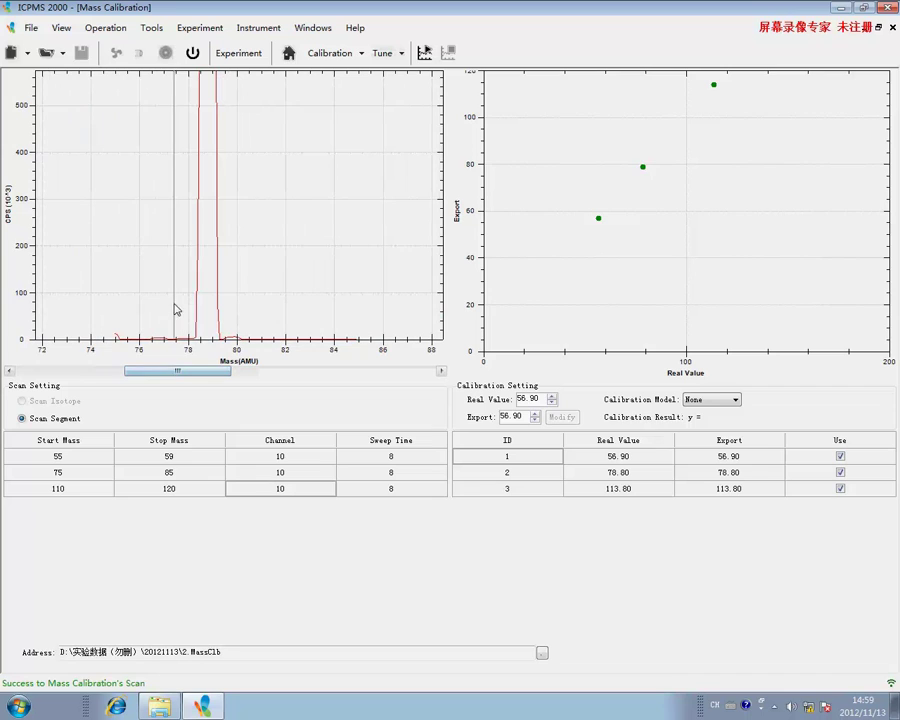
pyautogui.moveTo(184, 258); pyautogui.dragTo(260, 340)
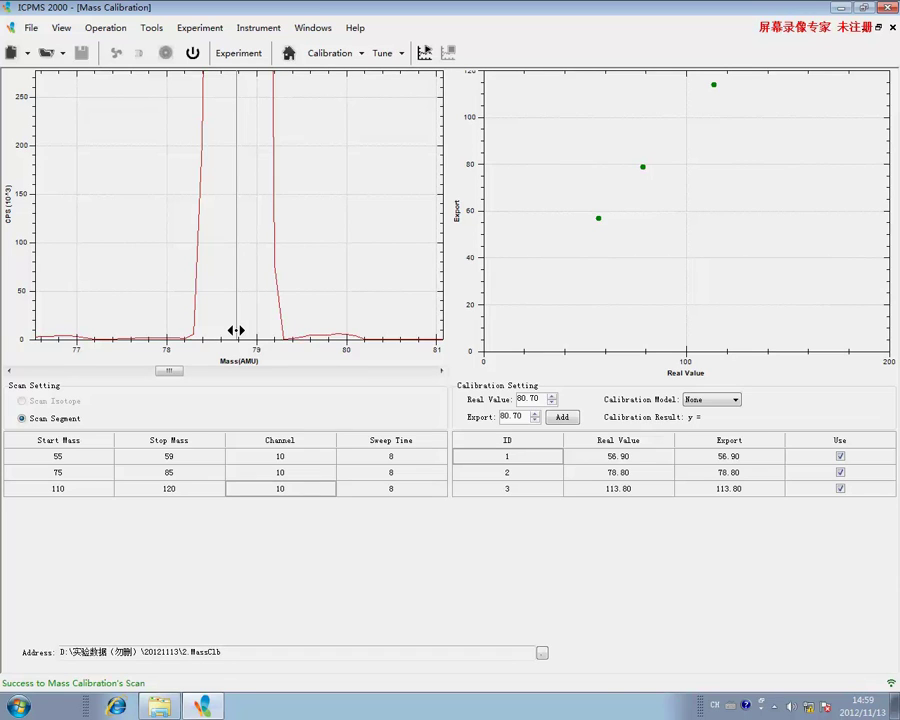
pyautogui.moveTo(236, 330)
pyautogui.mouseDown()
pyautogui.moveTo(182, 334)
pyautogui.moveTo(278, 338)
pyautogui.moveTo(210, 342)
pyautogui.moveTo(240, 344)
pyautogui.mouseUp()
pyautogui.click(237, 338)
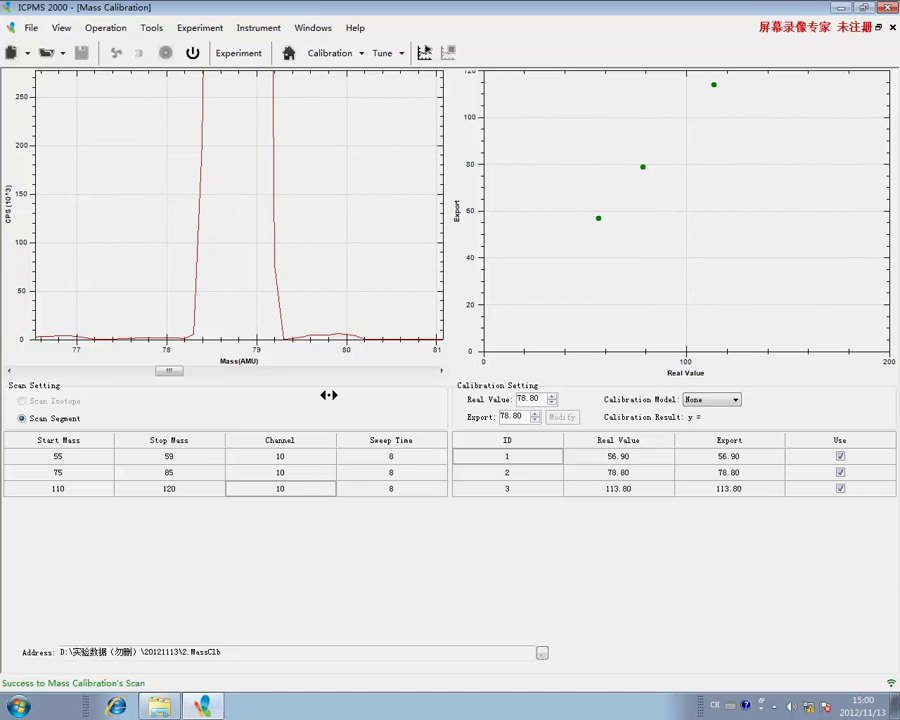
# - Change the Export values to 80 for point 2 and 115 for point 3
pyautogui.moveTo(526, 419); pyautogui.dragTo(484, 416)
pyautogui.write('80')
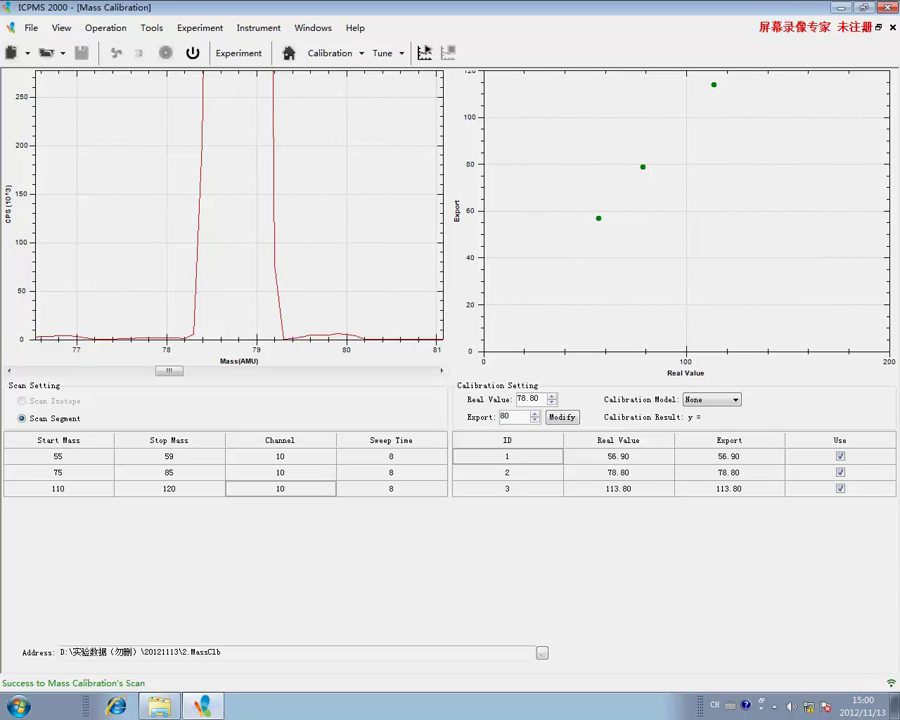
pyautogui.click(562, 418)
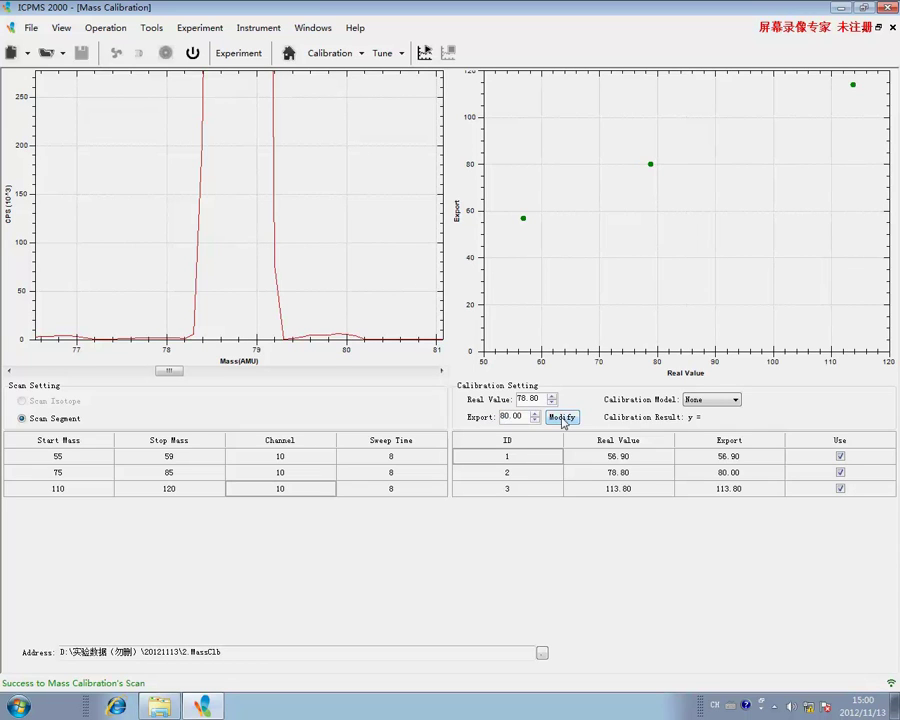
pyautogui.moveTo(170, 370); pyautogui.dragTo(403, 384)
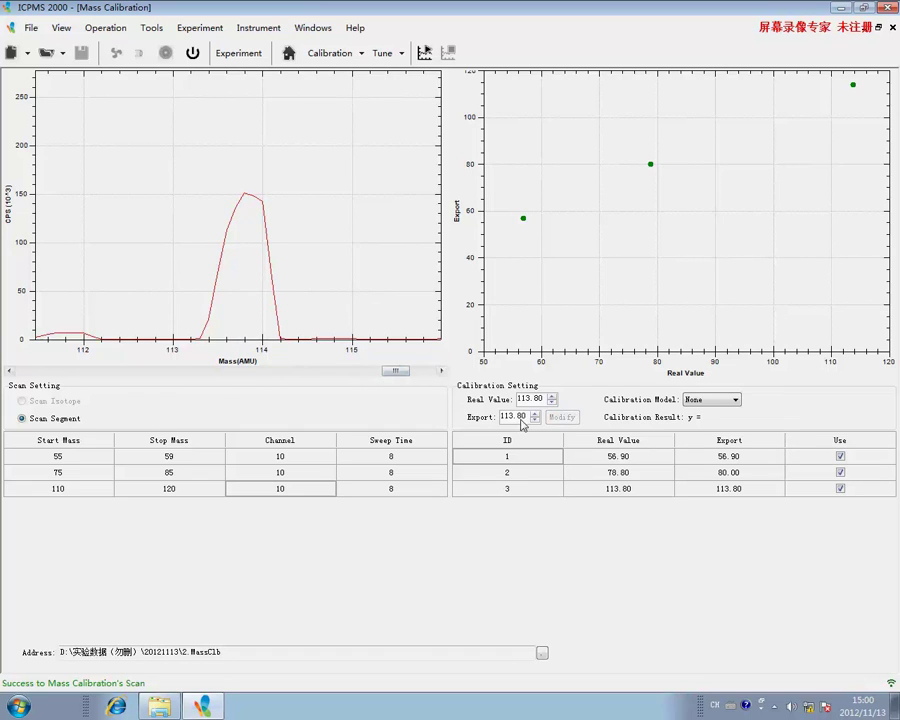
pyautogui.moveTo(527, 416); pyautogui.dragTo(481, 417)
pyautogui.write('115')
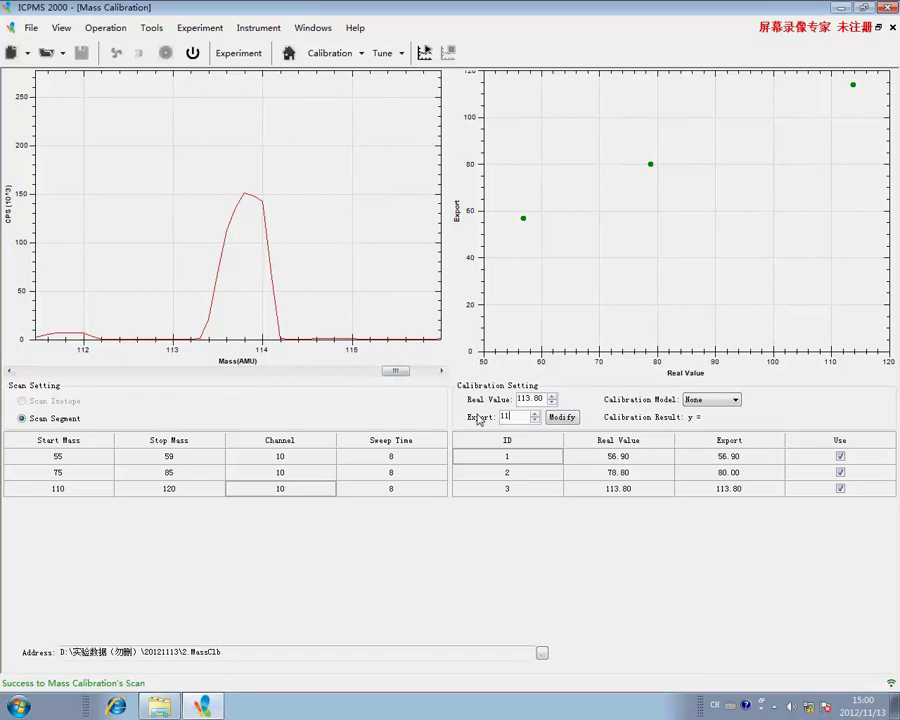
pyautogui.click(566, 418)
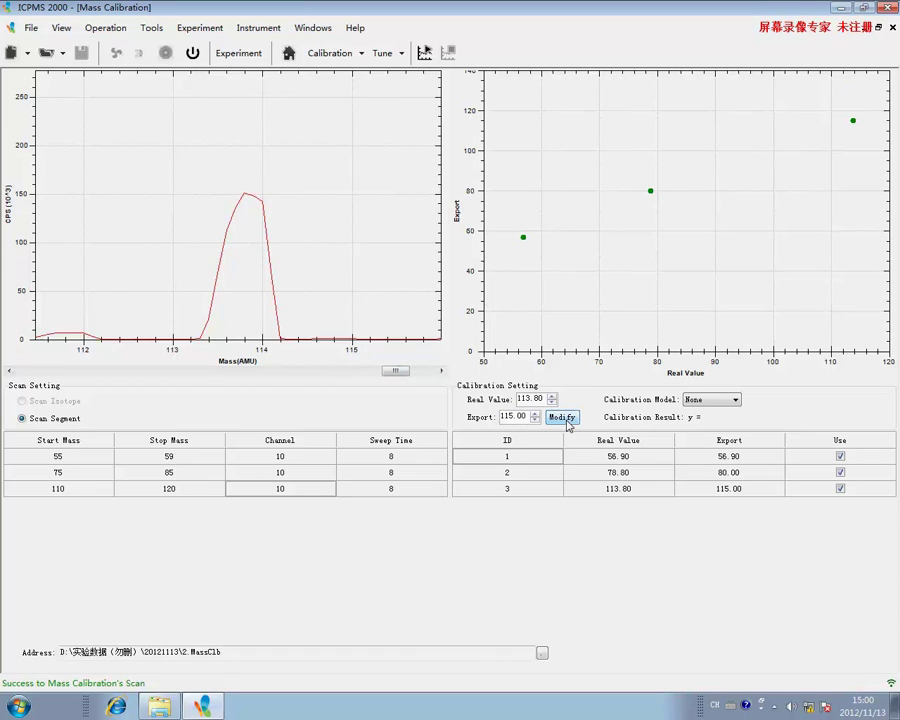
# - Fit a Linear calibration model (y = 1.0191*x-0.7912) and go back to Instrument Control
pyautogui.click(725, 399)
pyautogui.click(719, 421)
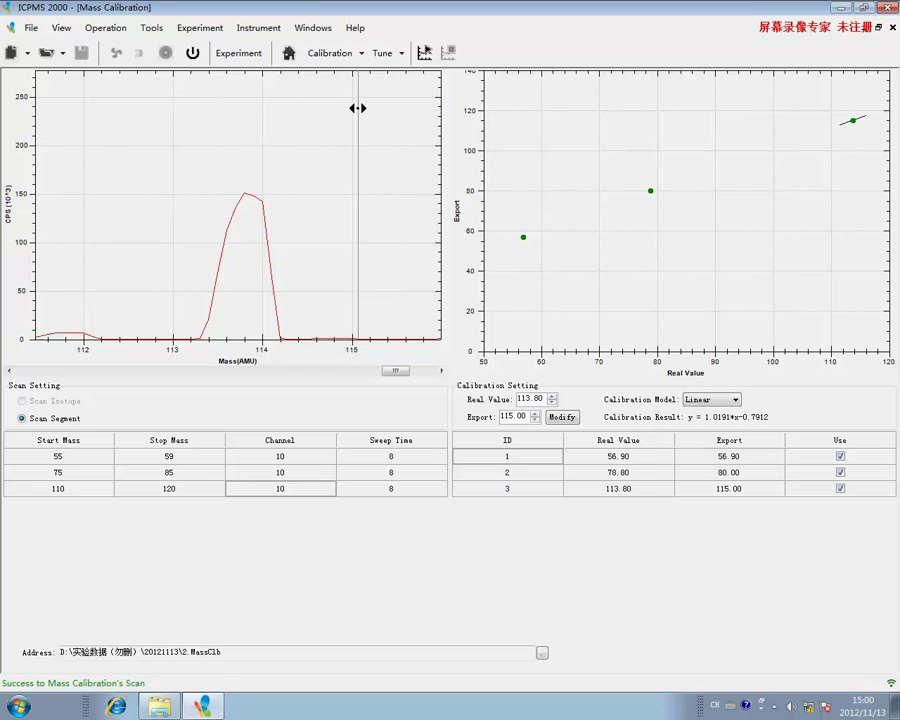
pyautogui.click(289, 53)
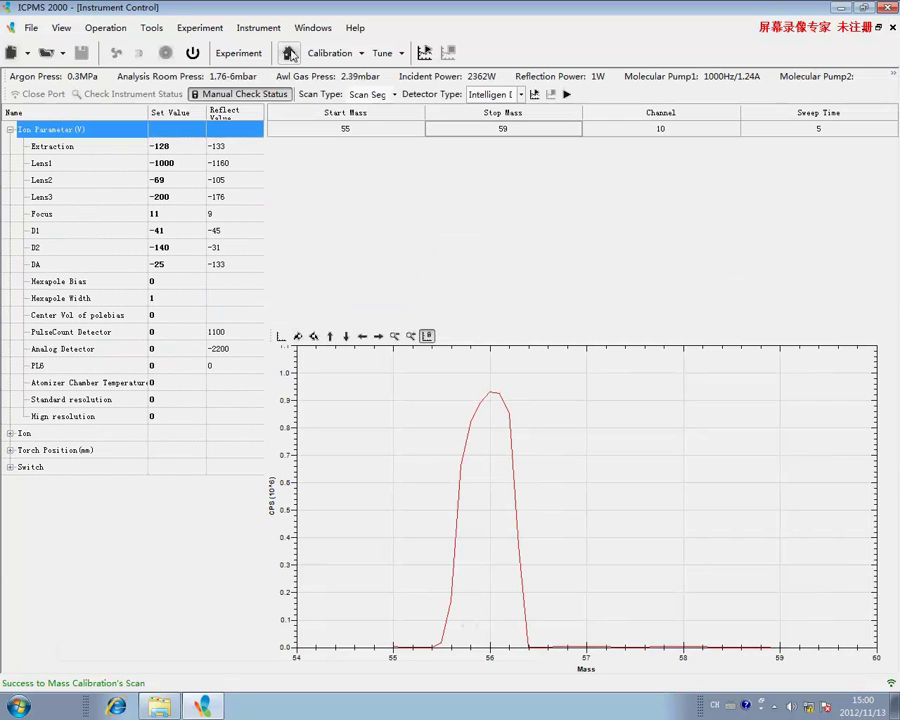
# - Add a 75–85 scan segment and scan both segments, giving peaks near 55 and 79.5
pyautogui.rightClick(384, 130)
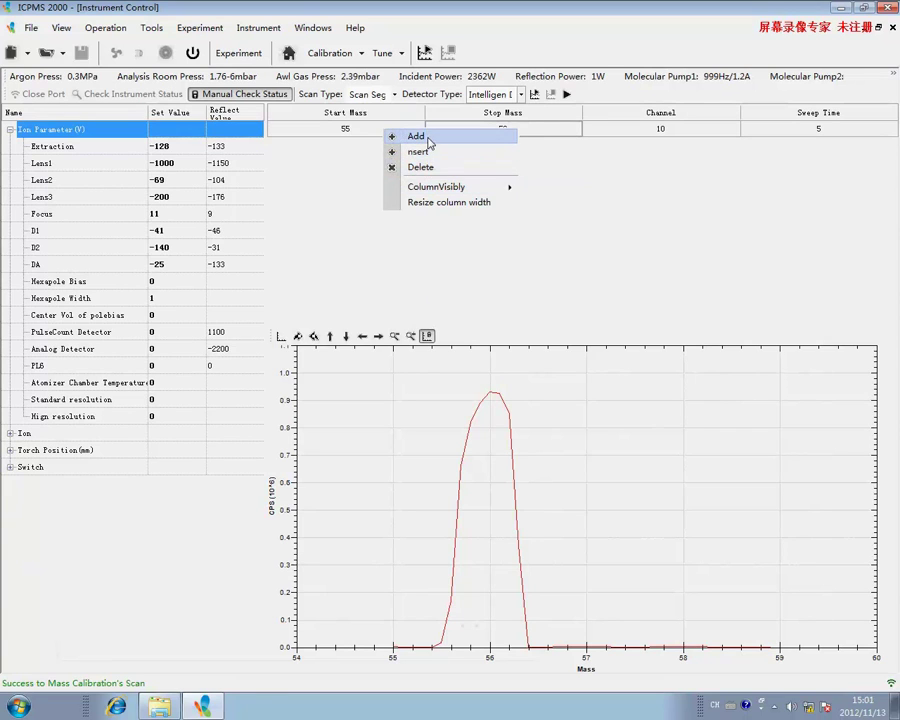
pyautogui.click(422, 137)
pyautogui.doubleClick(480, 145)
pyautogui.write('85')
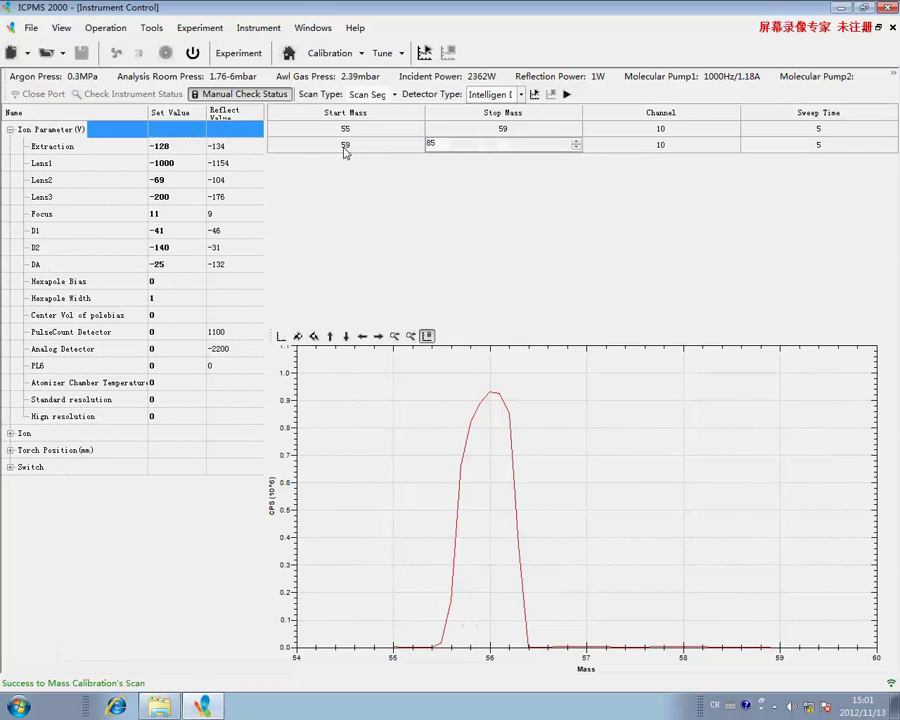
pyautogui.doubleClick(344, 145)
pyautogui.write('75')
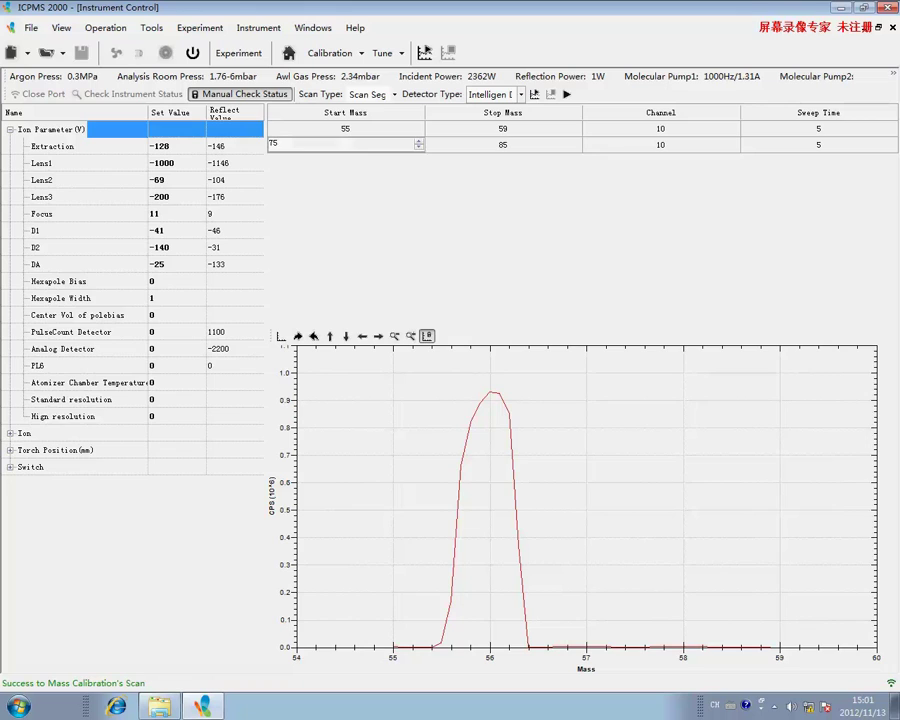
pyautogui.click(490, 148)
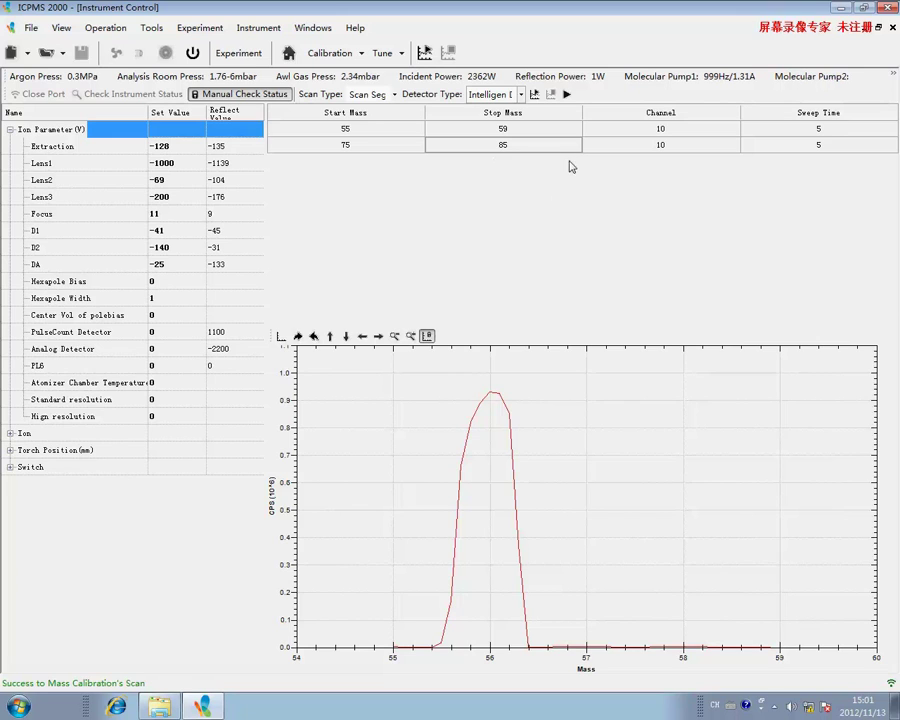
pyautogui.click(567, 95)
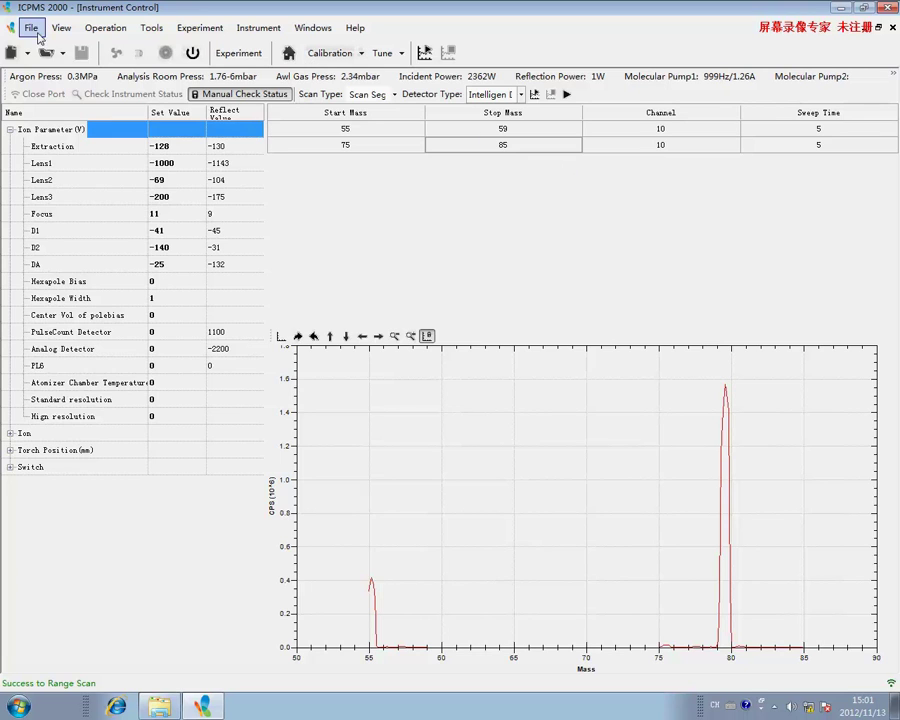
# - Create a new mass calibration file named 3
pyautogui.click(38, 33)
pyautogui.moveTo(130, 55)
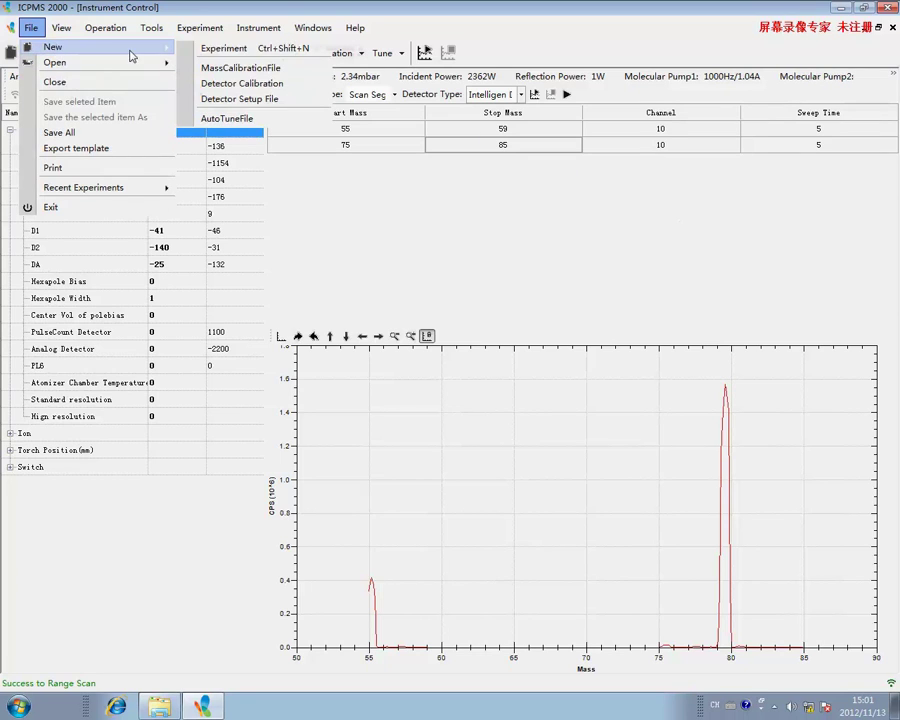
pyautogui.click(240, 67)
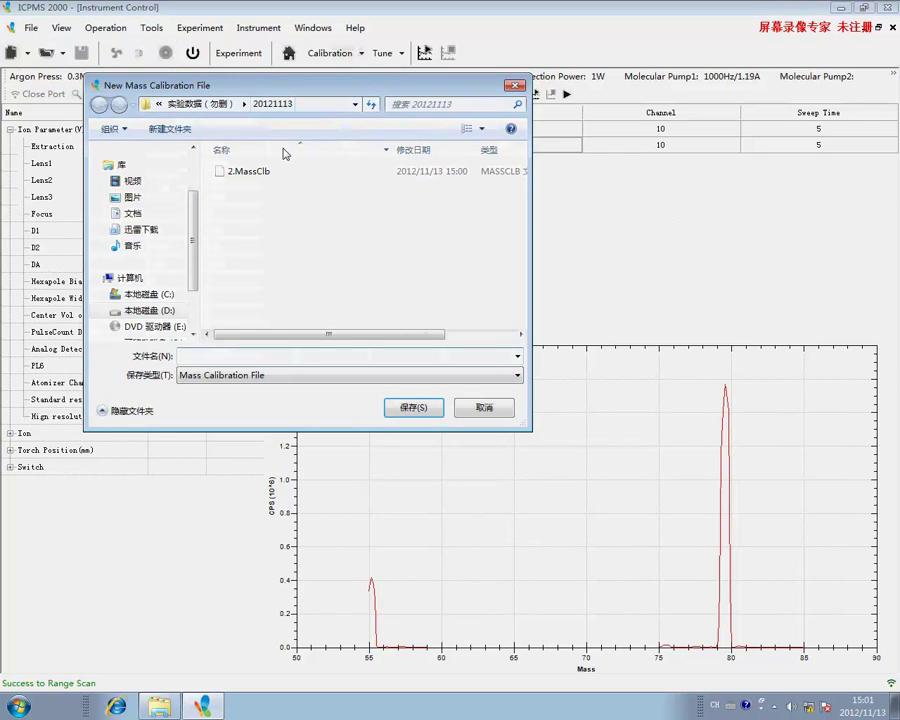
pyautogui.write('3')
pyautogui.click(424, 408)
# - Set the scan segment to start mass 75 and stop mass 85, then start the calibration scan
pyautogui.click(104, 458)
pyautogui.write('75')
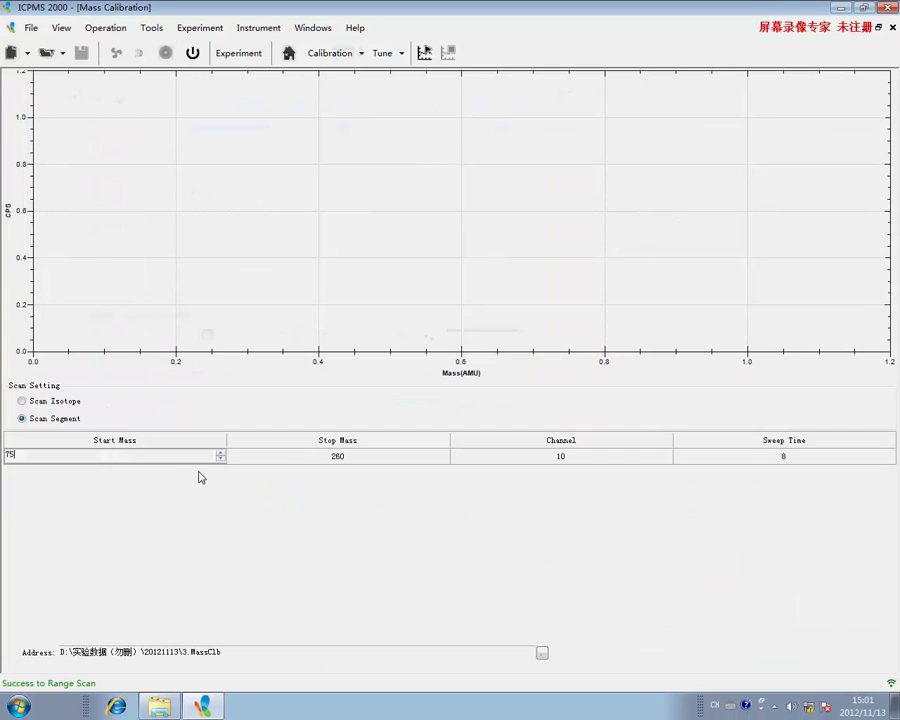
pyautogui.click(333, 458)
pyautogui.click(333, 458)
pyautogui.write('85')
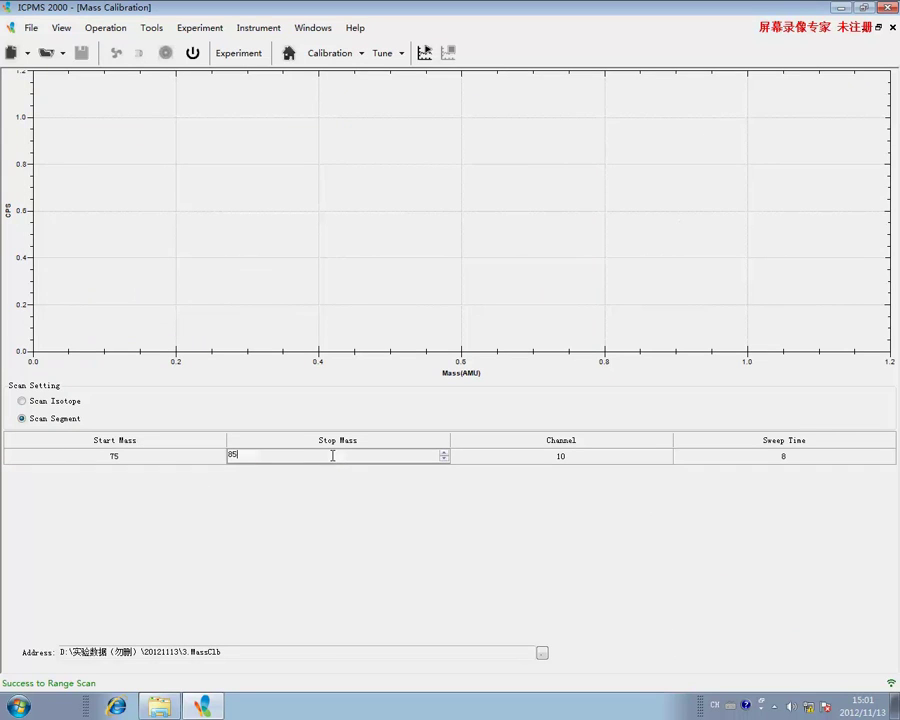
pyautogui.click(527, 462)
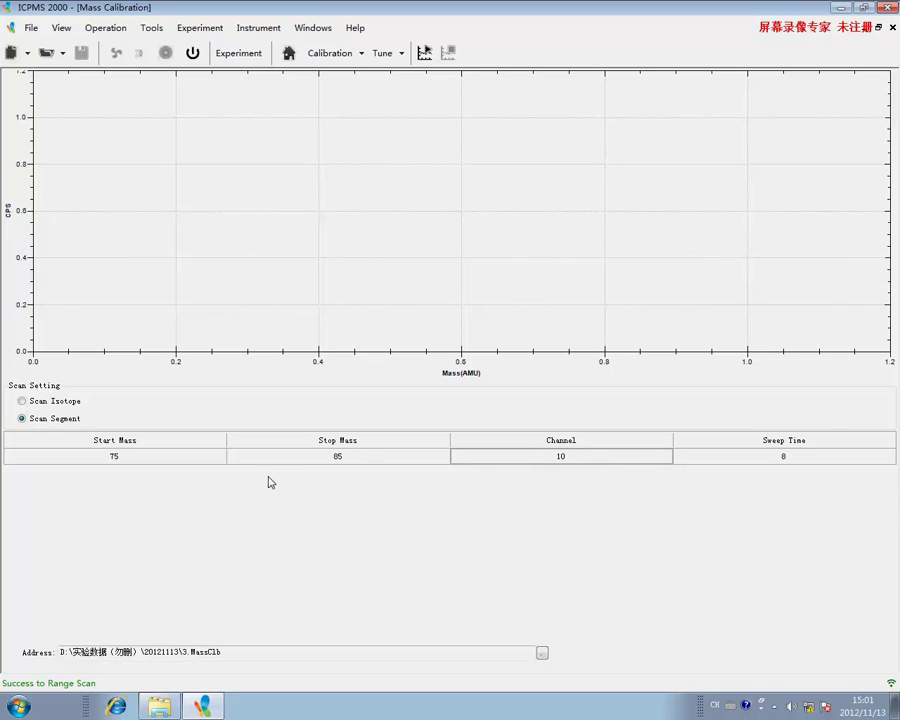
pyautogui.click(425, 52)
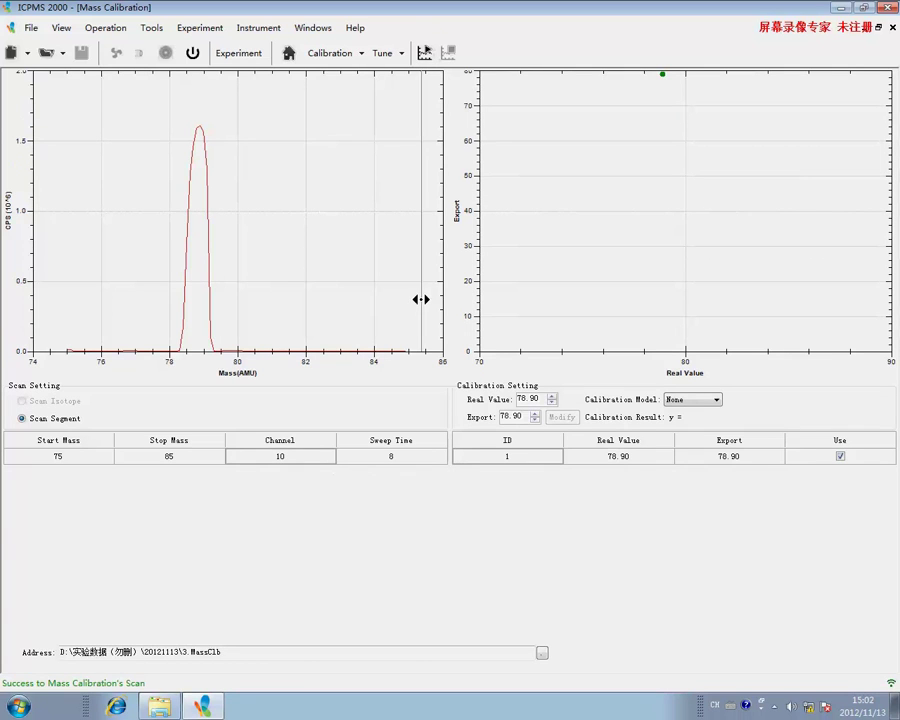
# - Align the marker line on the peak and add a 78.80 point with export 80.00
pyautogui.moveTo(150, 287); pyautogui.dragTo(274, 300)
pyautogui.moveTo(177, 317); pyautogui.dragTo(175, 317)
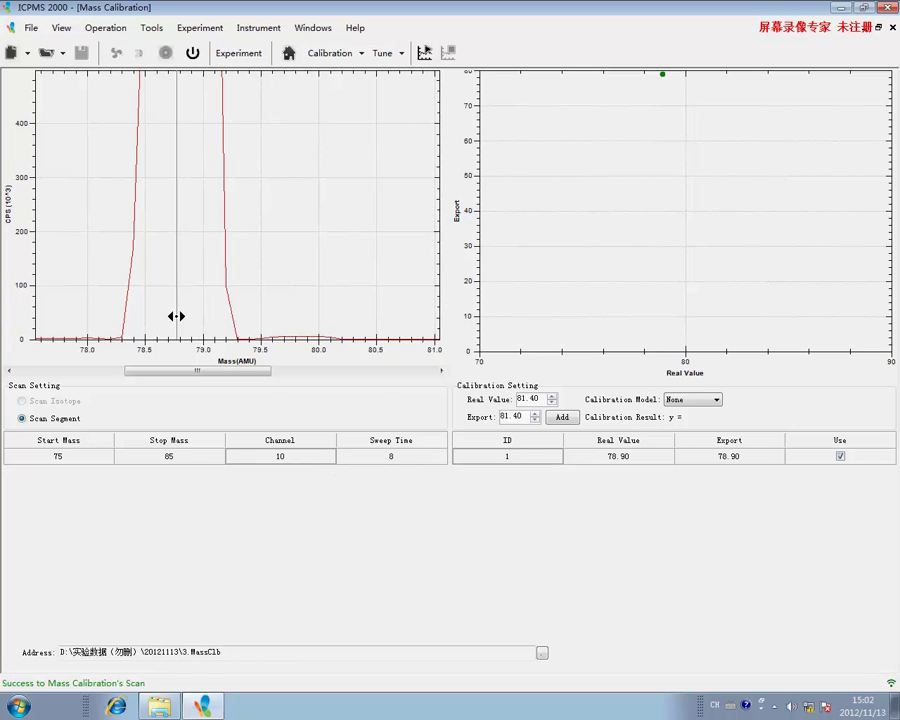
pyautogui.moveTo(175, 317)
pyautogui.mouseDown()
pyautogui.moveTo(131, 335)
pyautogui.moveTo(163, 340)
pyautogui.moveTo(179, 331)
pyautogui.mouseUp()
pyautogui.doubleClick(522, 416)
pyautogui.write('80')
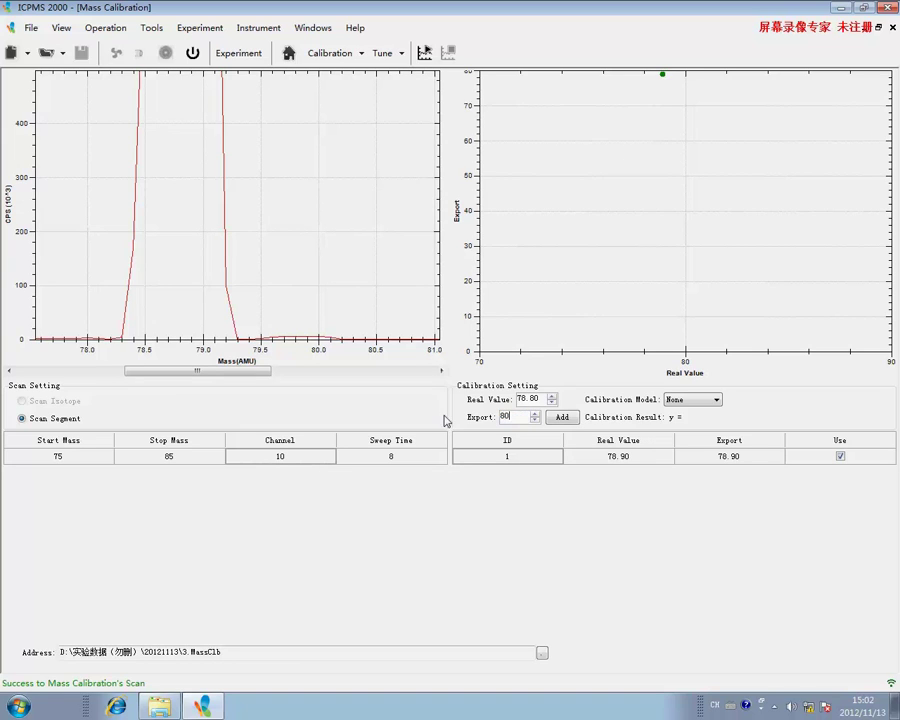
pyautogui.click(563, 417)
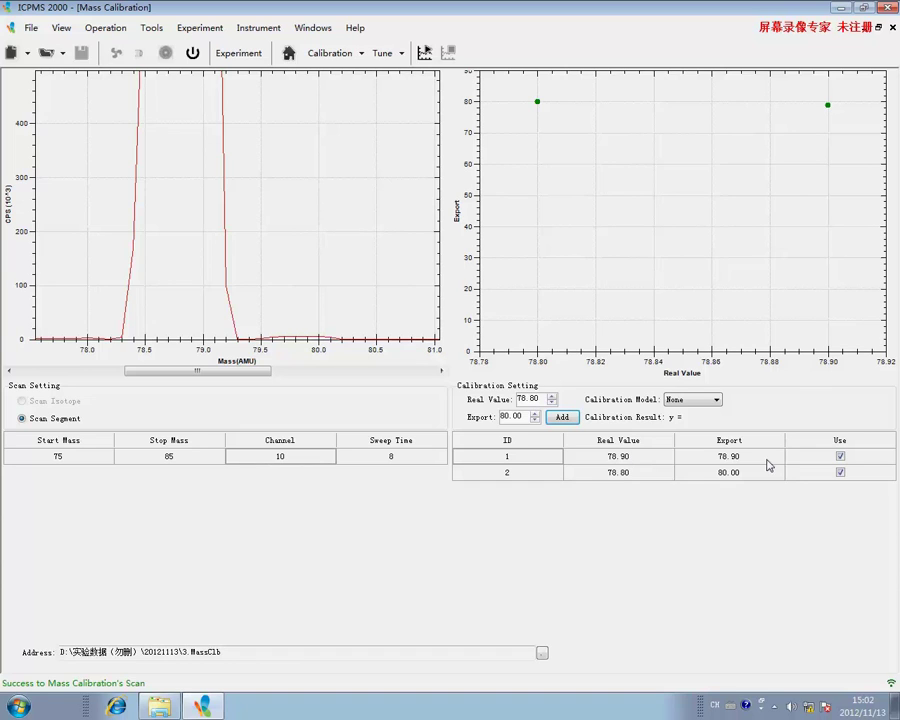
# - Exclude the 78.90 point from use, then delete it from the calibration list
pyautogui.click(841, 456)
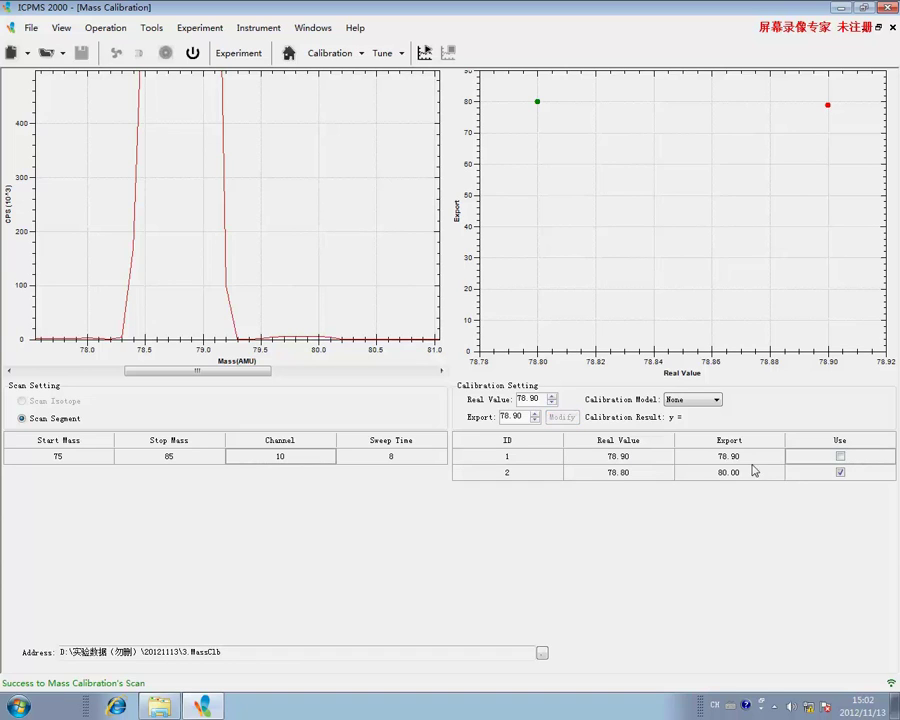
pyautogui.click(635, 458)
pyautogui.rightClick(634, 460)
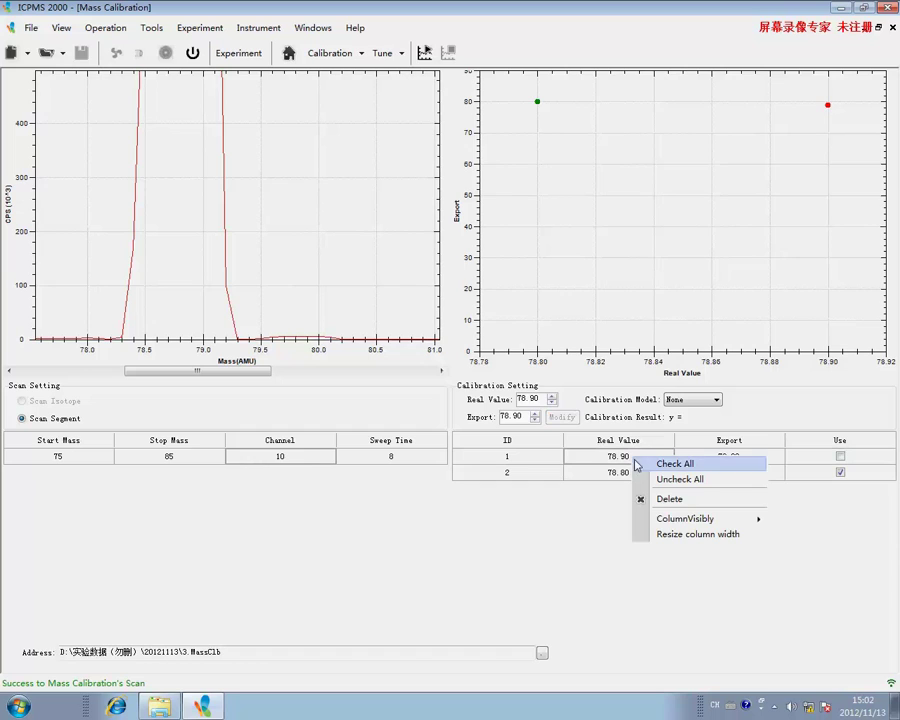
pyautogui.click(662, 498)
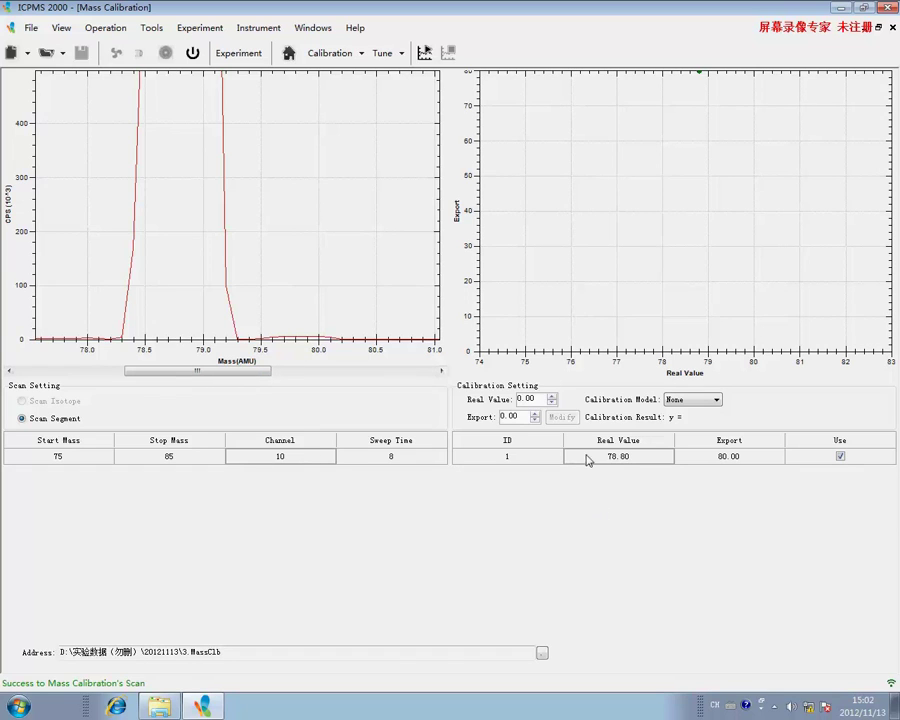
# - Place the marker at mass 78.8 and set its export value to 80.00
pyautogui.click(179, 323)
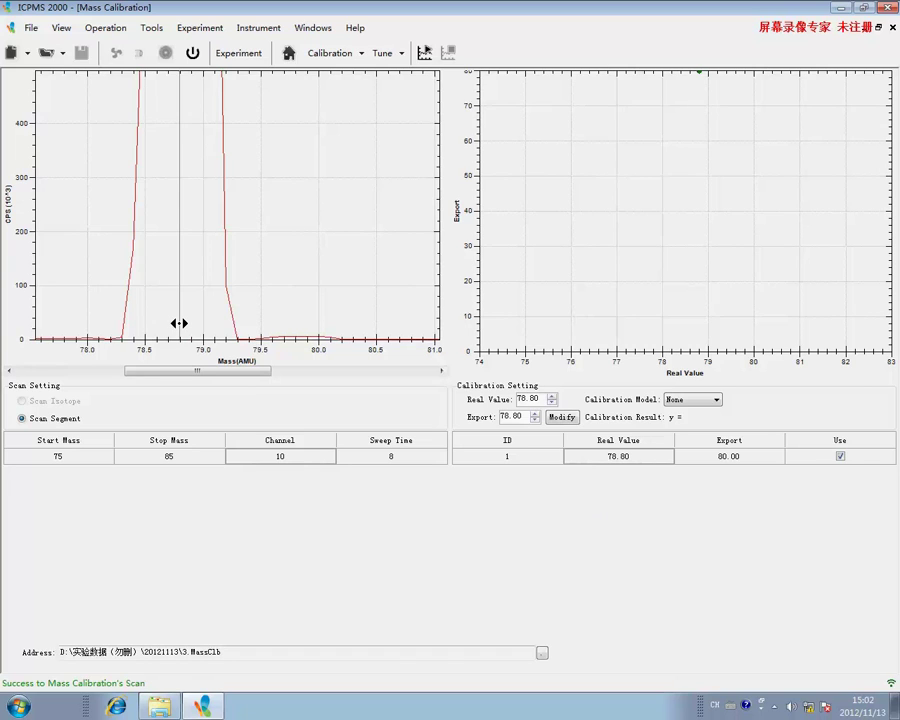
pyautogui.moveTo(526, 416); pyautogui.dragTo(473, 416)
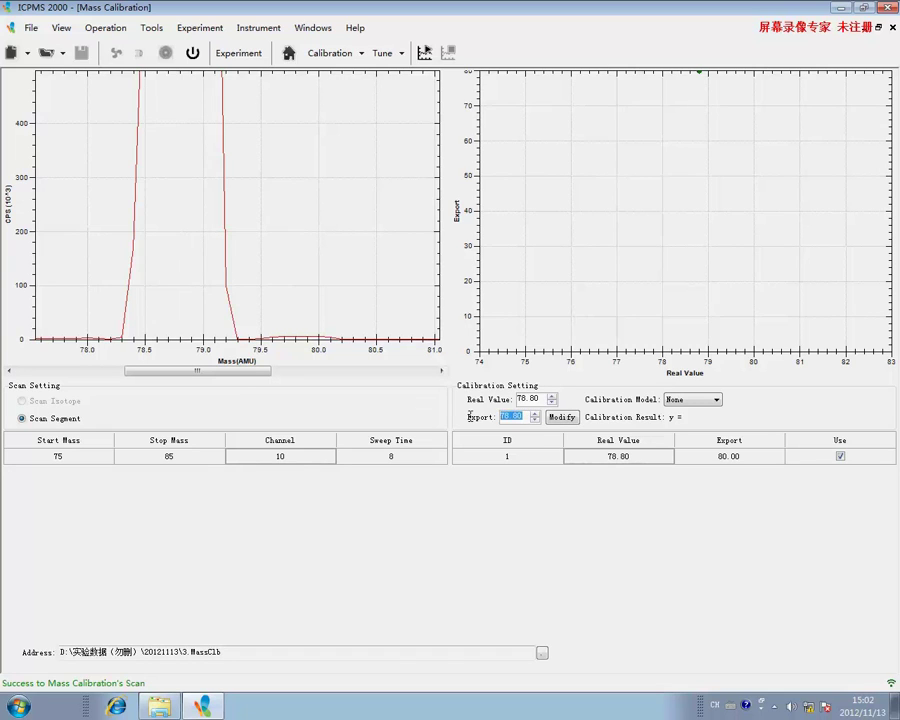
pyautogui.write('80')
pyautogui.click(596, 436)
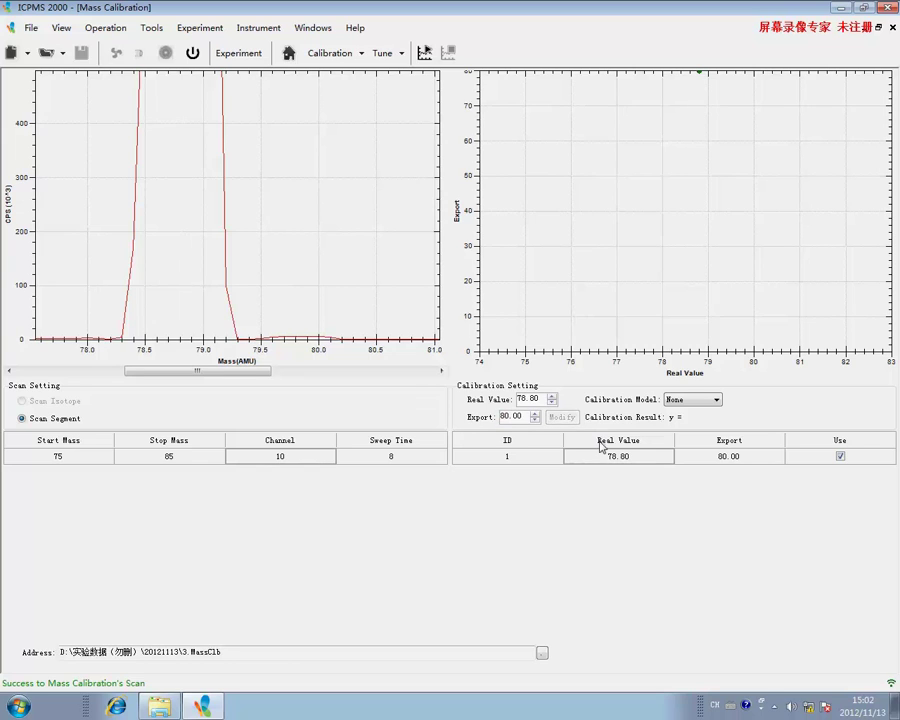
pyautogui.click(717, 458)
# - Apply the Linear calibration model, giving y = 1.0152*x, and return to instrument control
pyautogui.click(715, 400)
pyautogui.click(700, 421)
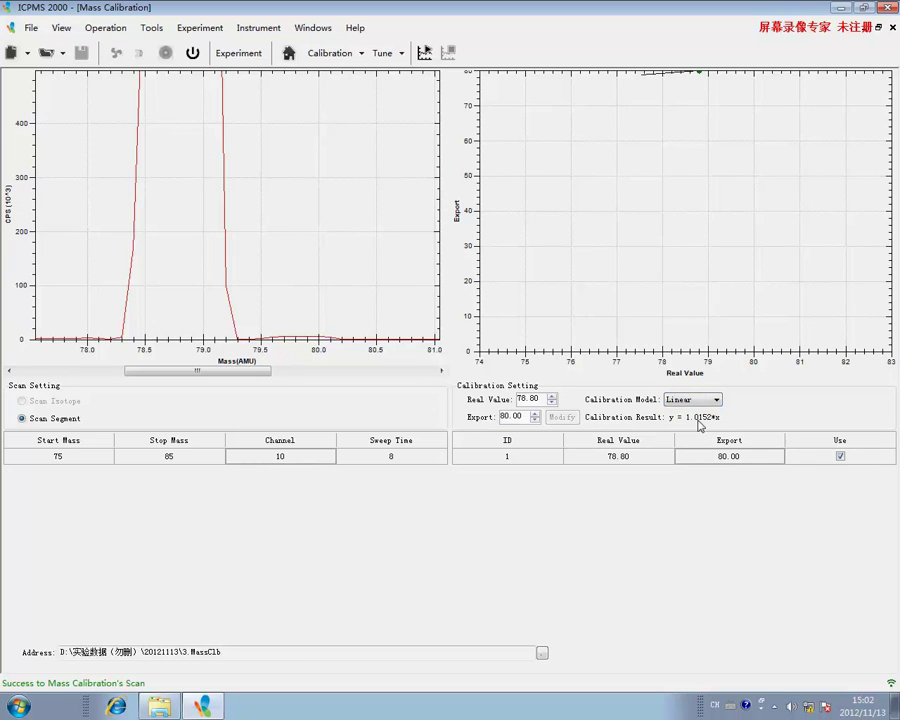
pyautogui.press('Up')
pyautogui.click(705, 399)
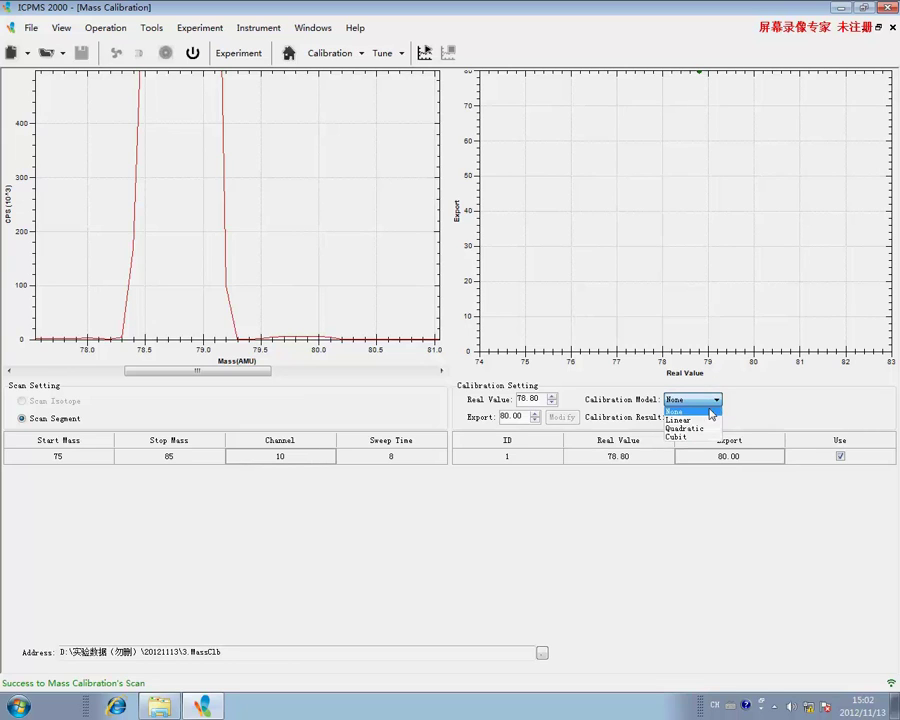
pyautogui.click(700, 421)
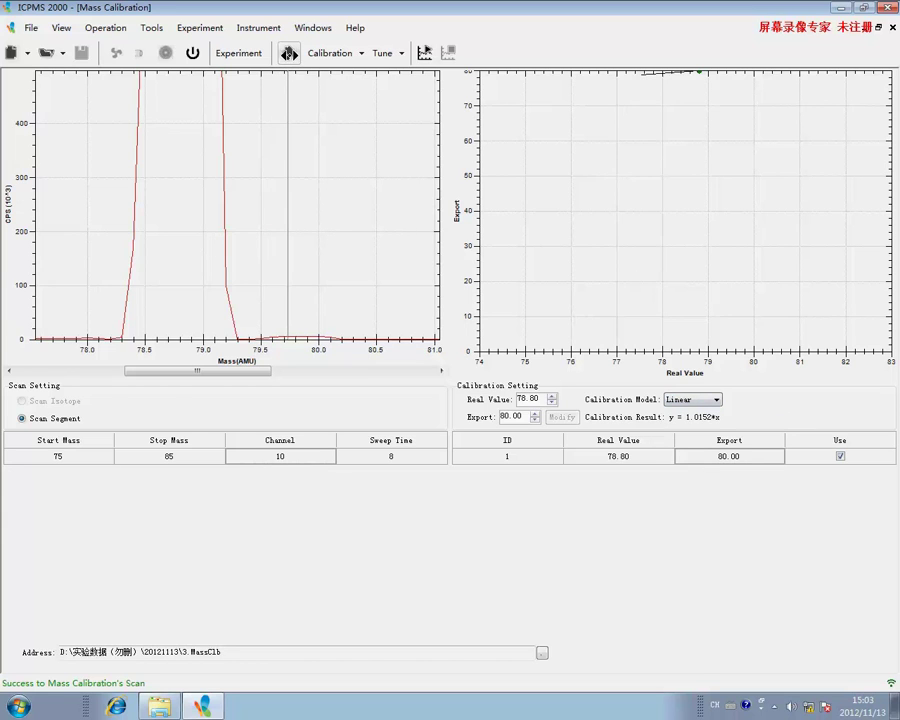
pyautogui.click(288, 52)
# - Delete the 55–59 scan segment, then run a scan of the remaining range and stop it
pyautogui.click(350, 130)
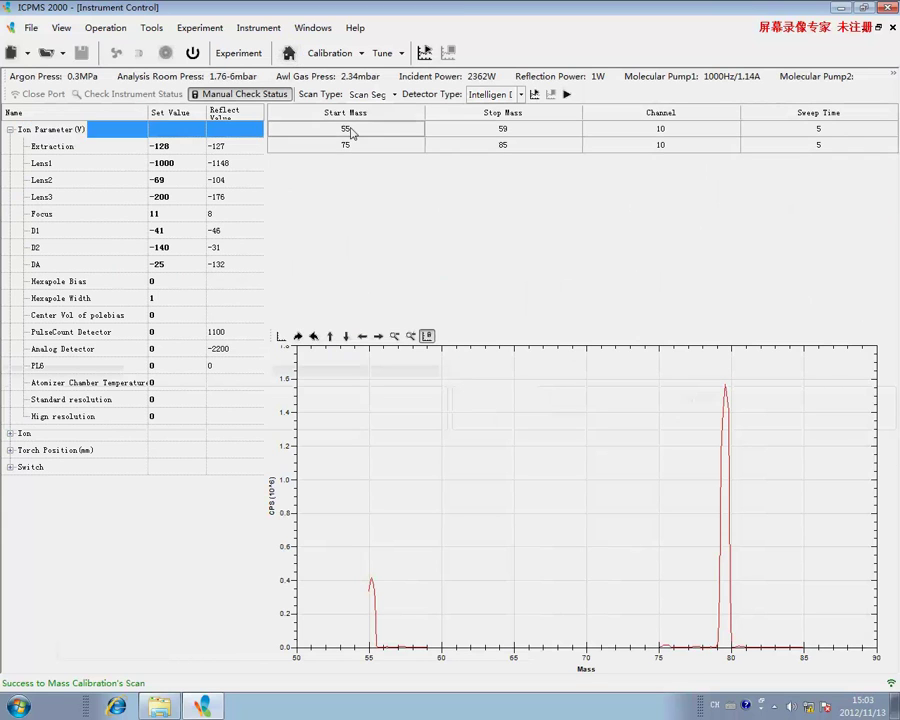
pyautogui.rightClick(350, 130)
pyautogui.click(368, 222)
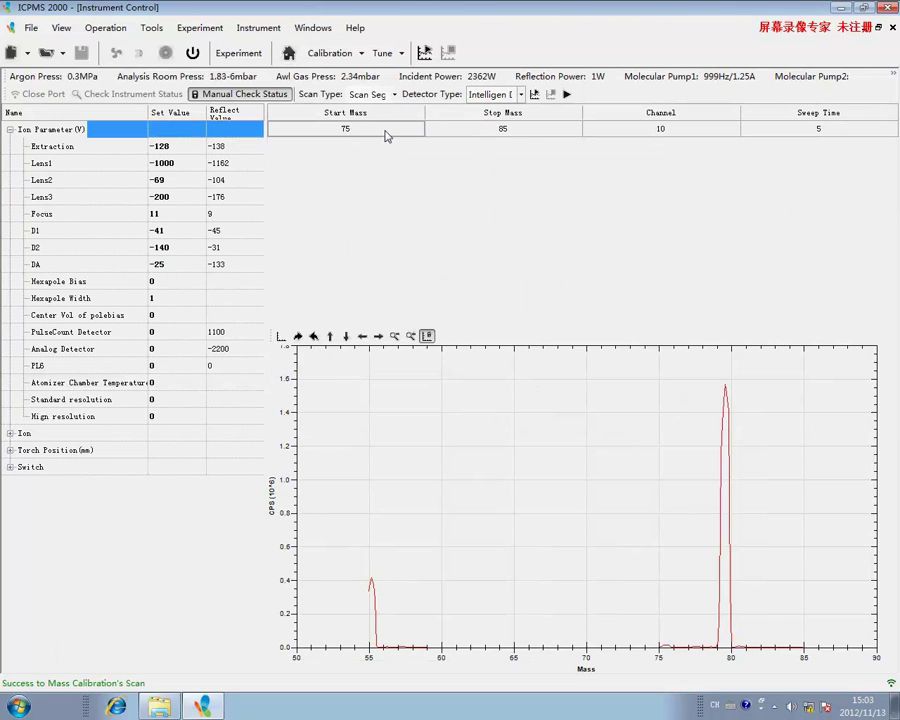
pyautogui.click(535, 95)
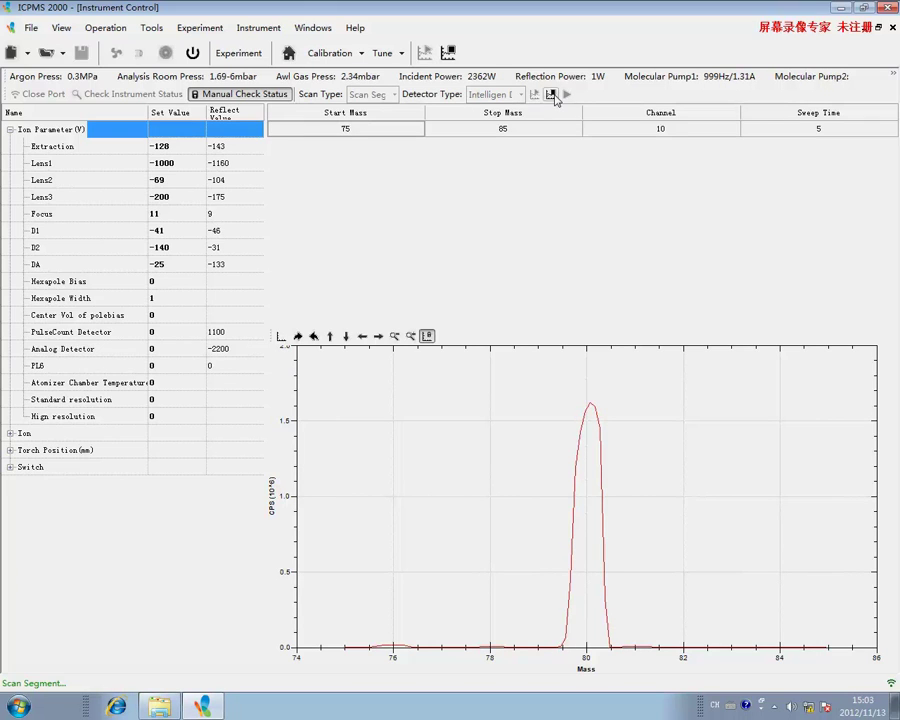
pyautogui.click(551, 94)
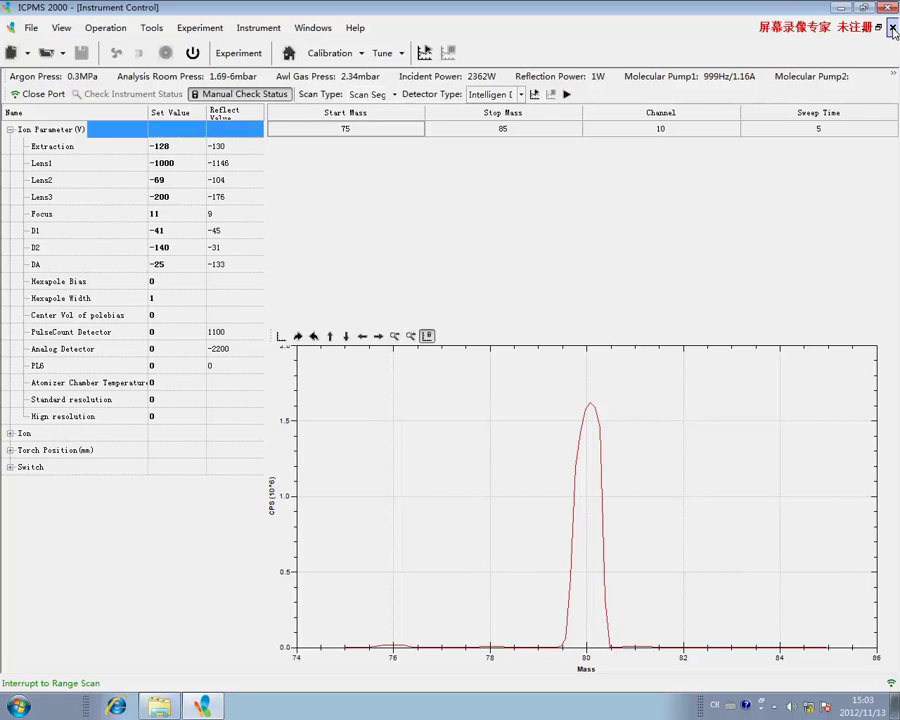
pyautogui.click(9, 129)
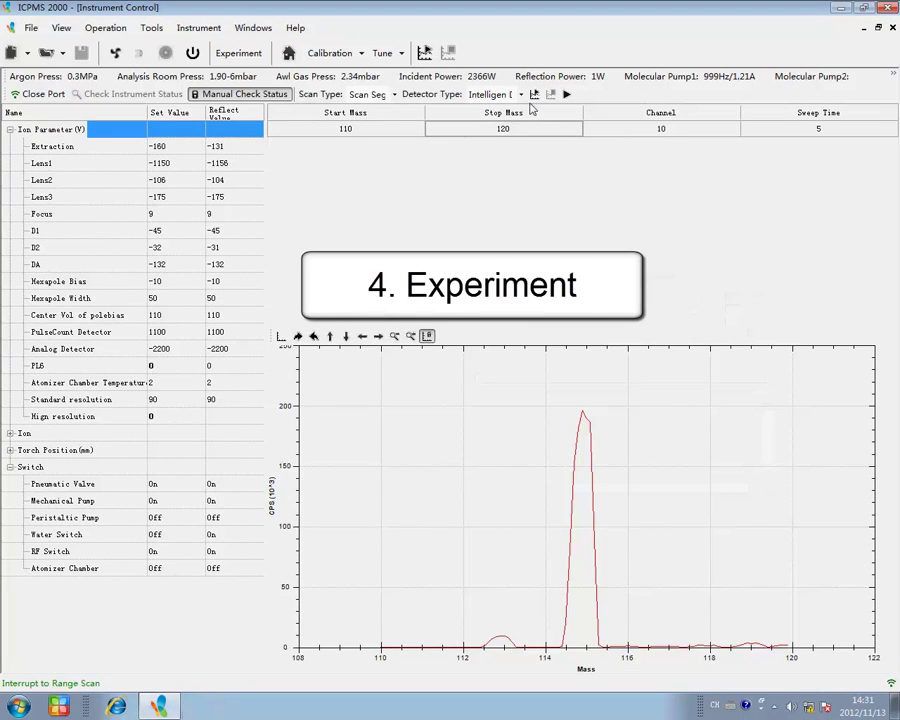
# - Create a new blank experiment and save it under the name Fe
pyautogui.click(238, 53)
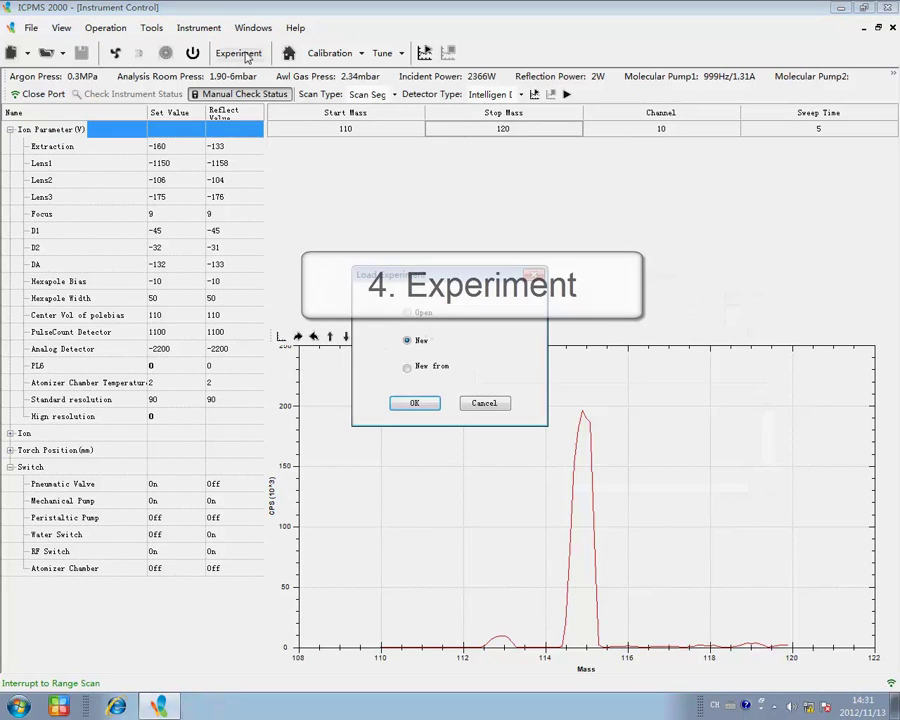
pyautogui.click(415, 403)
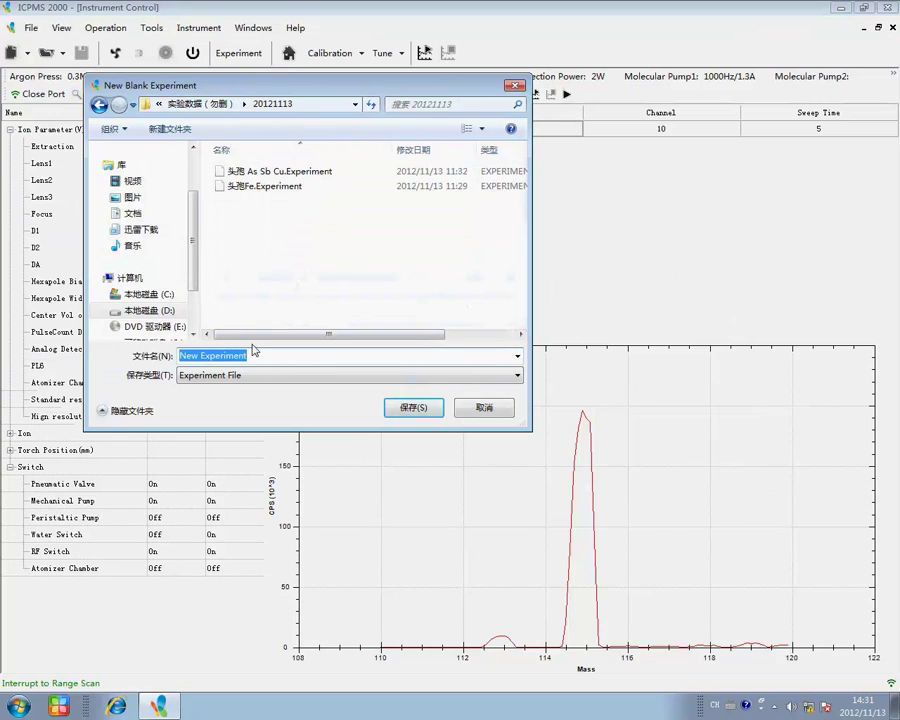
pyautogui.write('Fe')
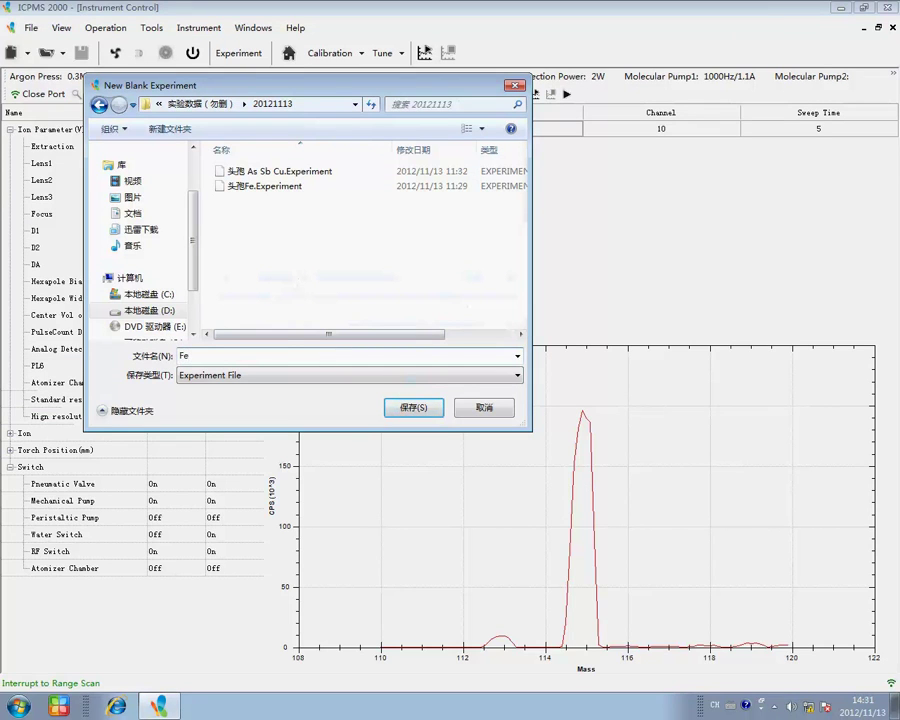
pyautogui.click(413, 407)
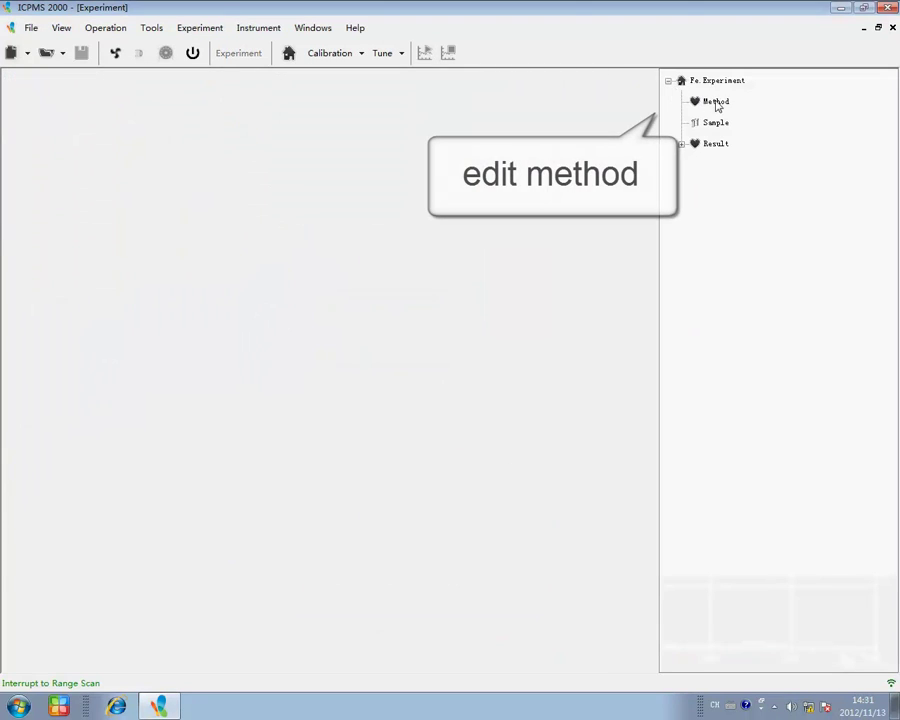
pyautogui.click(716, 102)
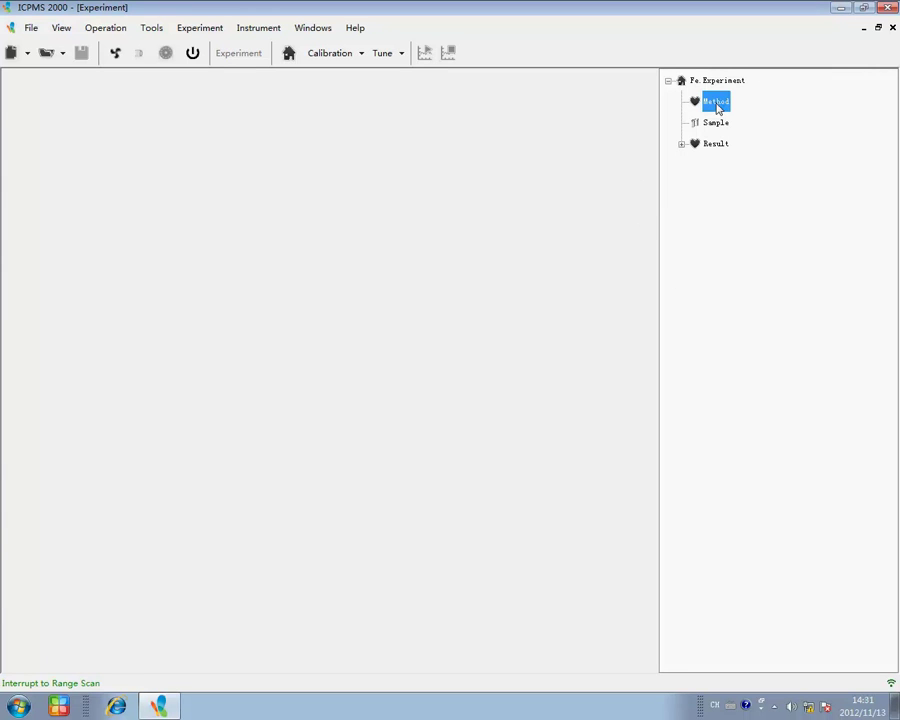
# - Edit the Fe method and pick iron's 57Fe isotope from the periodic table
pyautogui.doubleClick(715, 102)
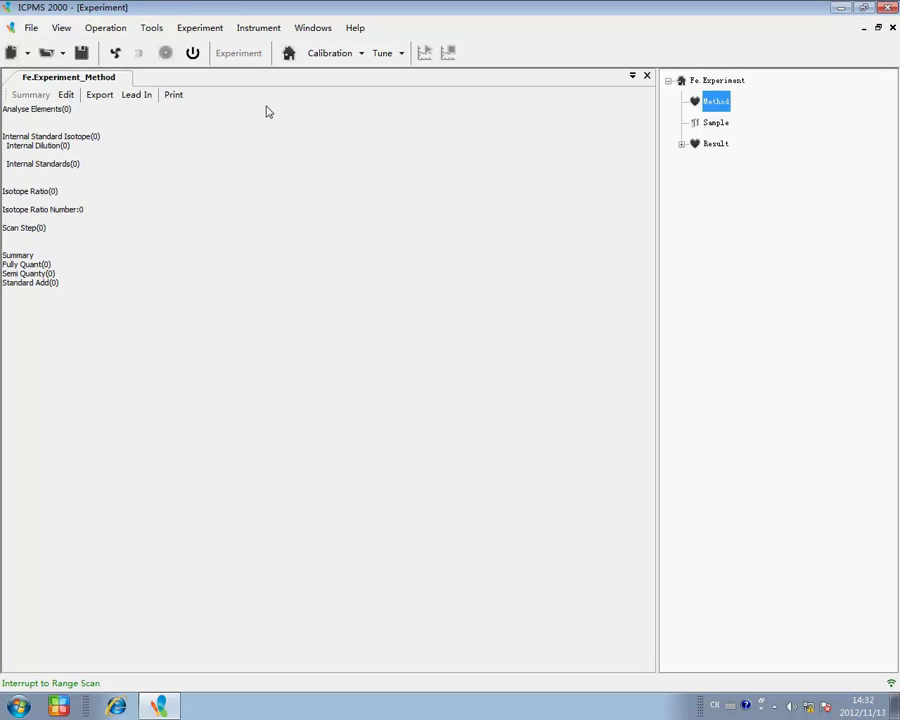
pyautogui.click(66, 95)
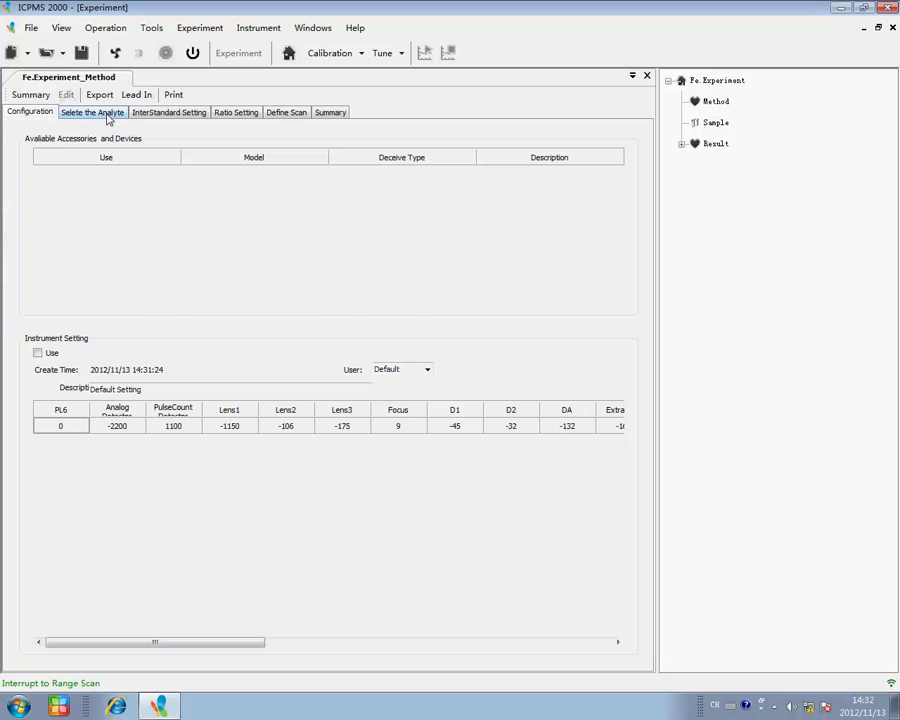
pyautogui.click(82, 113)
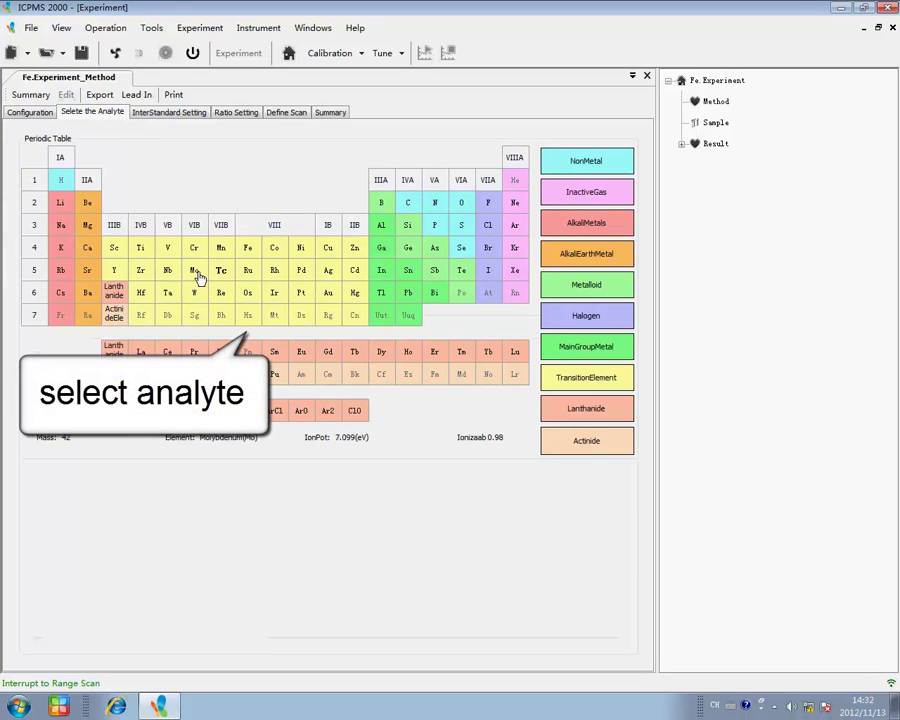
pyautogui.click(246, 248)
pyautogui.click(73, 550)
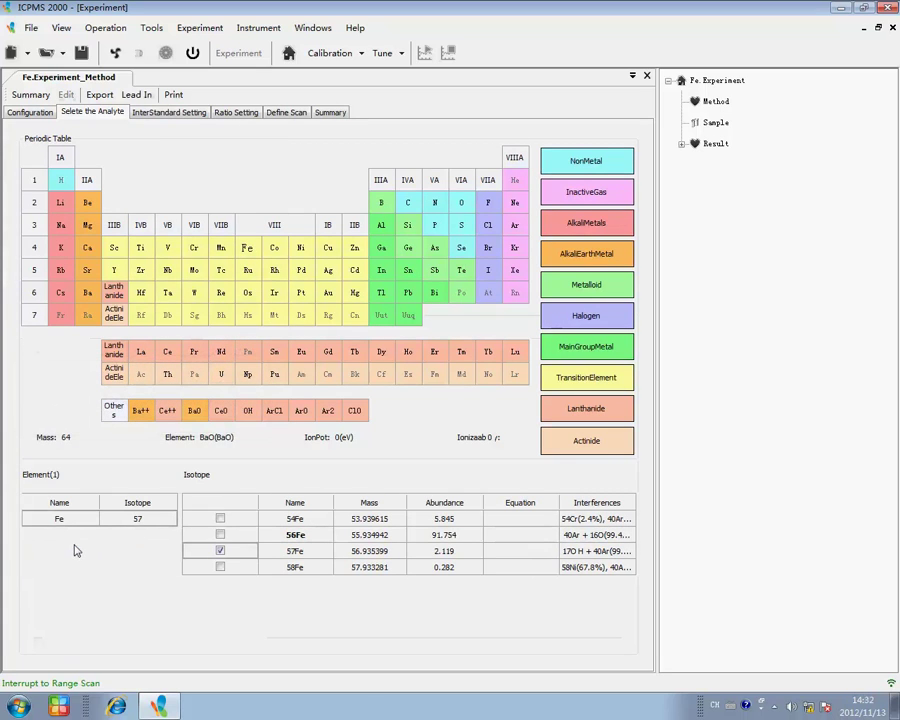
pyautogui.click(287, 114)
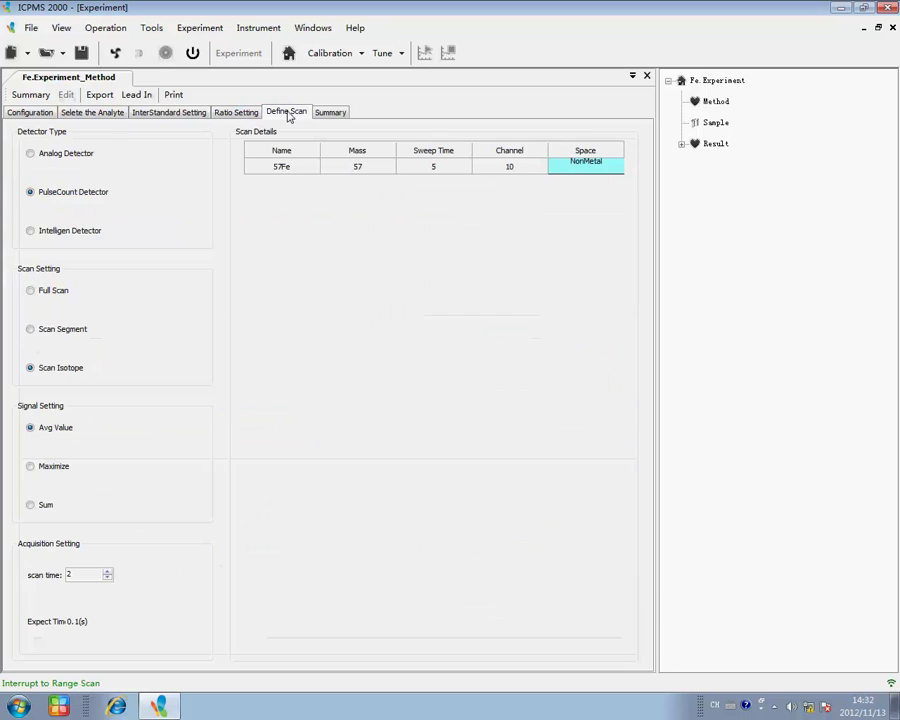
# - Set the 57Fe scan time to 10 and its sweep time to 10
pyautogui.click(170, 114)
pyautogui.click(232, 114)
pyautogui.click(276, 114)
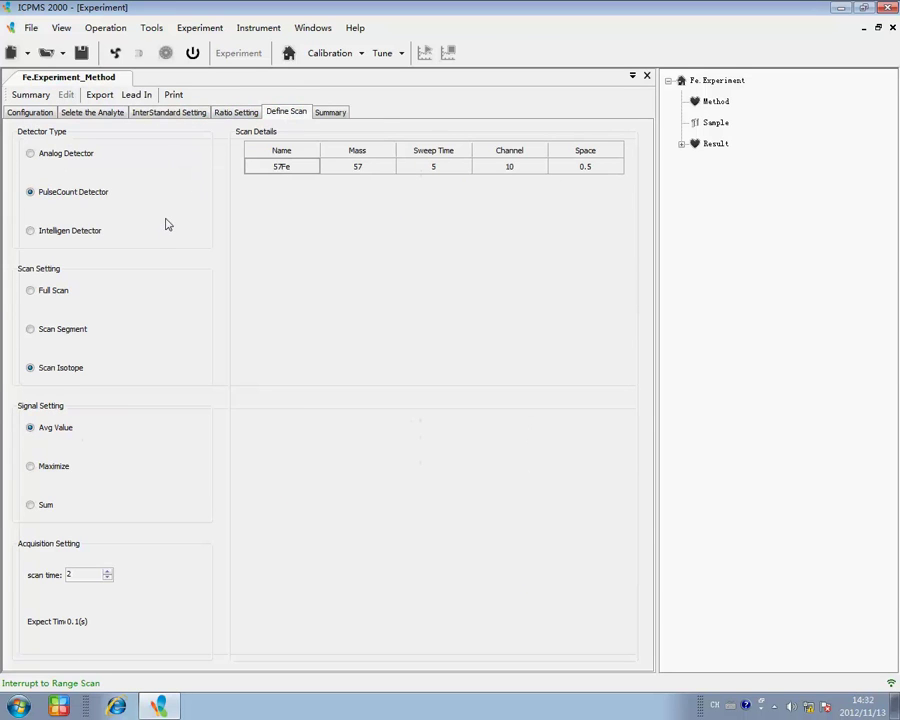
pyautogui.doubleClick(72, 575)
pyautogui.click(583, 171)
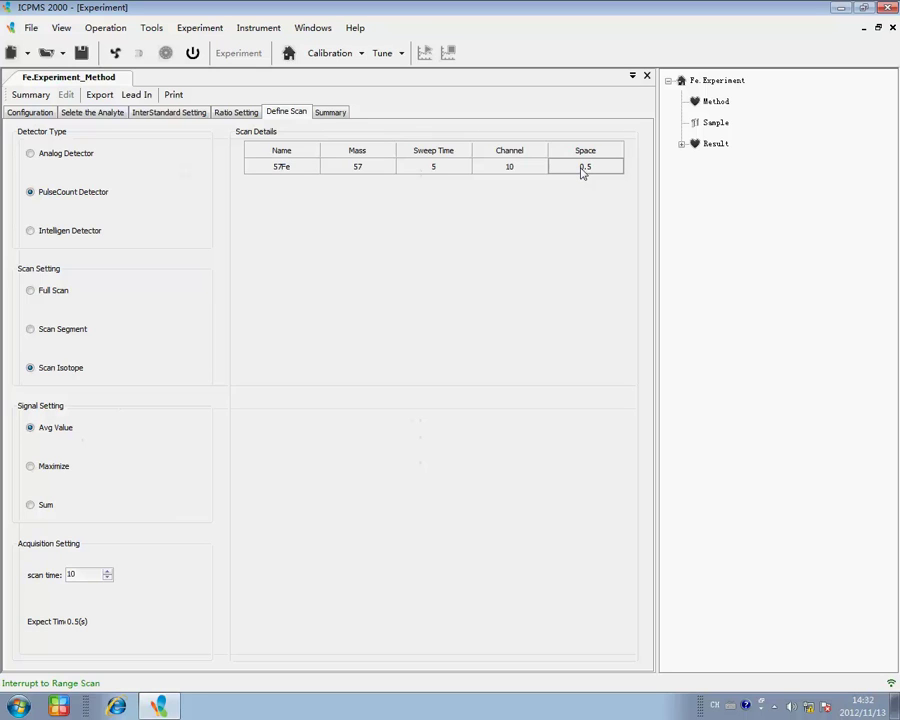
pyautogui.click(433, 172)
pyautogui.doubleClick(445, 167)
pyautogui.write('10')
pyautogui.click(516, 167)
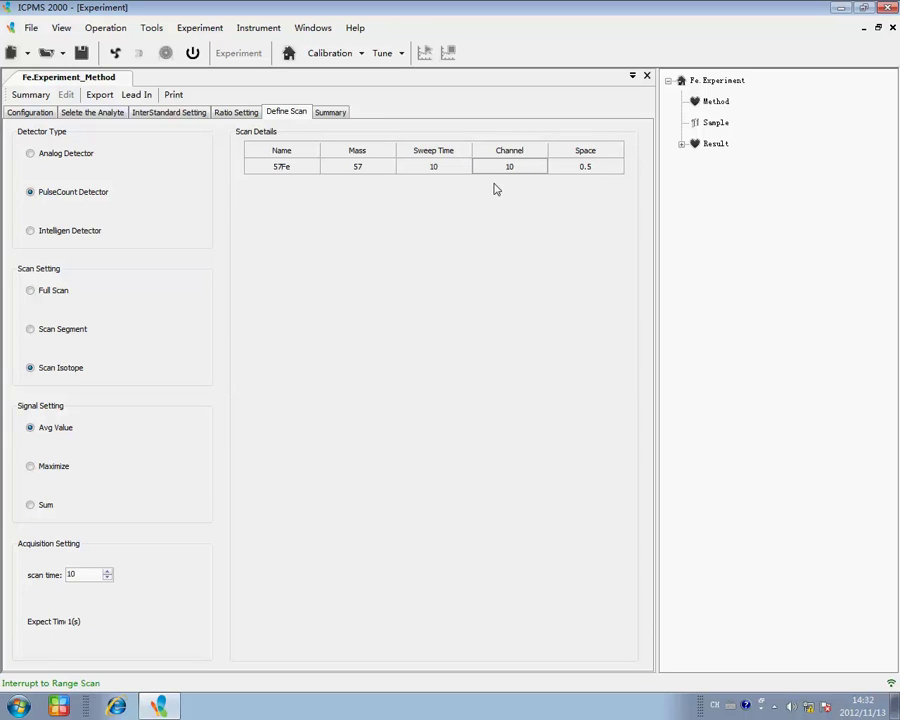
# - Raise the Standard Sample Number to 2 in the calibration summary
pyautogui.click(333, 114)
pyautogui.click(223, 172)
pyautogui.click(299, 169)
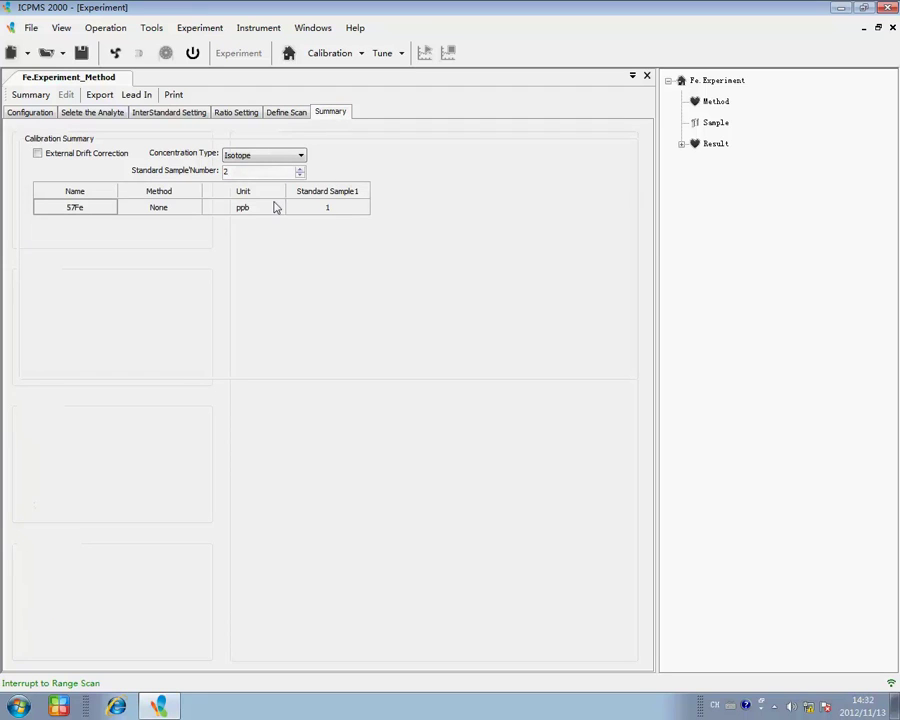
# - Enter 5 ppb for Standard Sample1 and 10 ppb for Standard Sample2
pyautogui.doubleClick(324, 207)
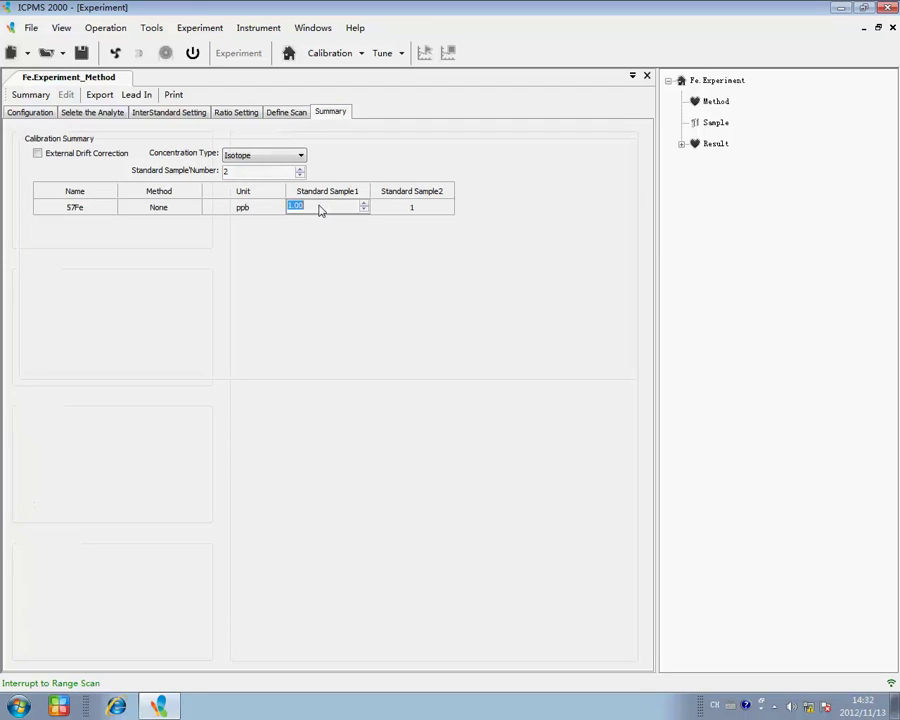
pyautogui.write('5')
pyautogui.doubleClick(409, 206)
pyautogui.write('10')
pyautogui.press('Return')
# - Set the 57Fe calibration method to Fully Quant
pyautogui.doubleClick(160, 212)
pyautogui.click(160, 208)
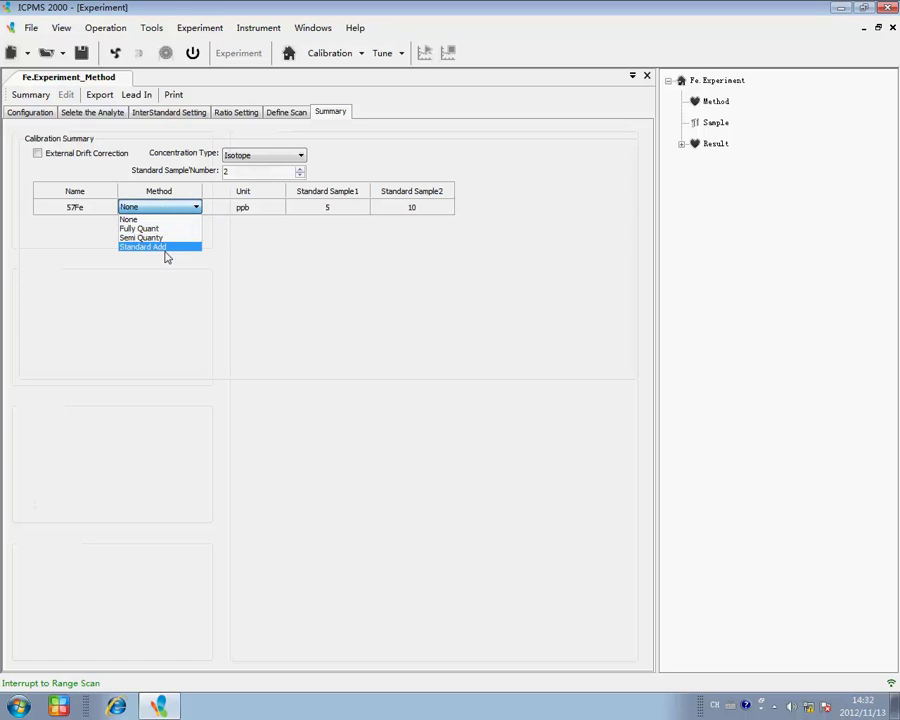
pyautogui.click(166, 229)
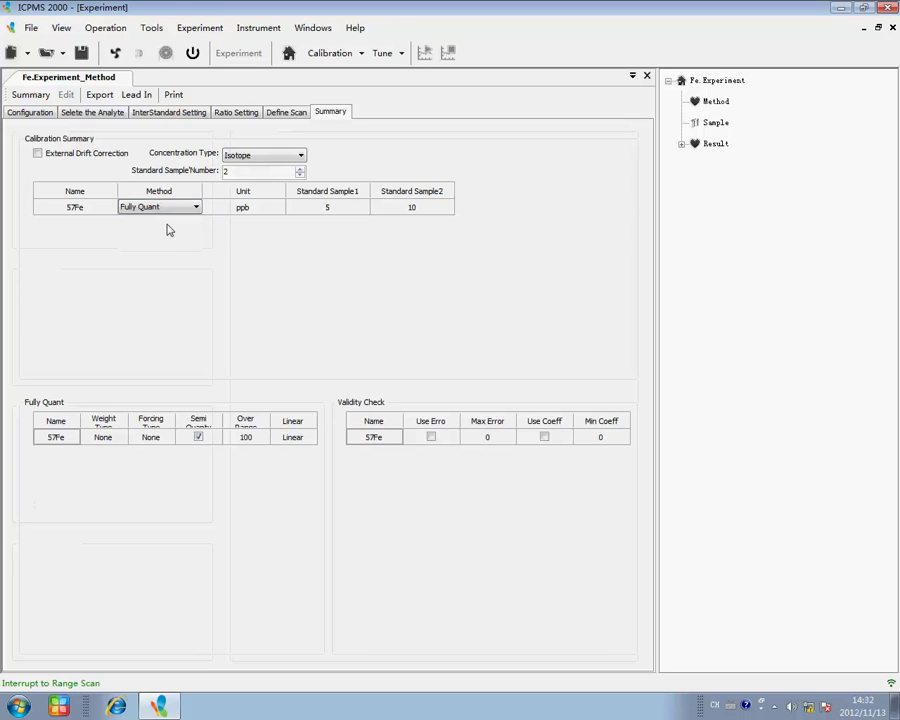
# - Use RSD weighting and force the calibration line through the origin
pyautogui.doubleClick(104, 438)
pyautogui.click(104, 438)
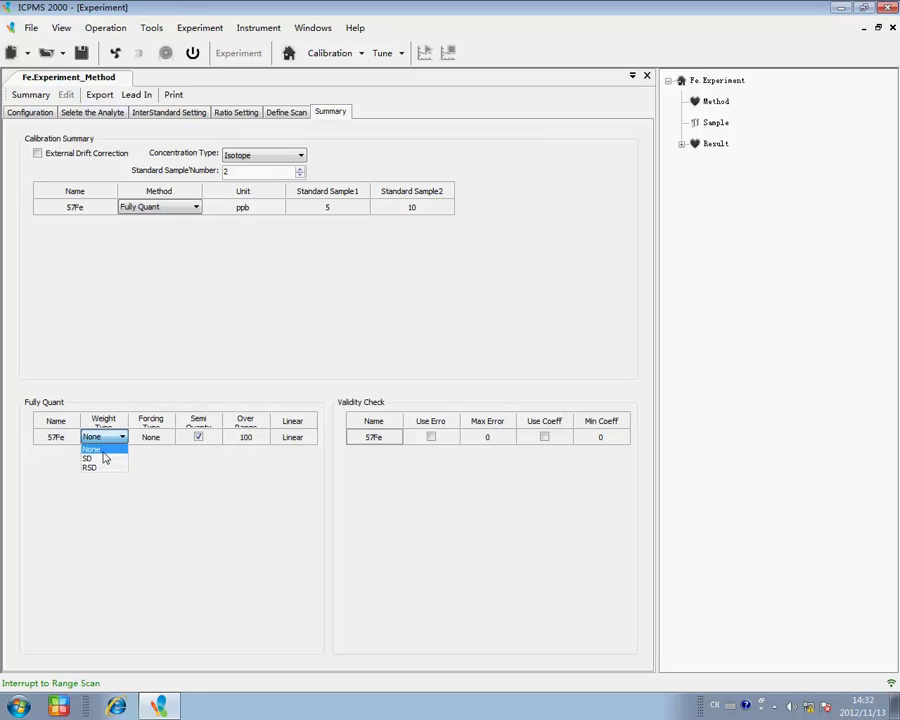
pyautogui.click(105, 468)
pyautogui.click(150, 437)
pyautogui.click(150, 437)
pyautogui.click(150, 437)
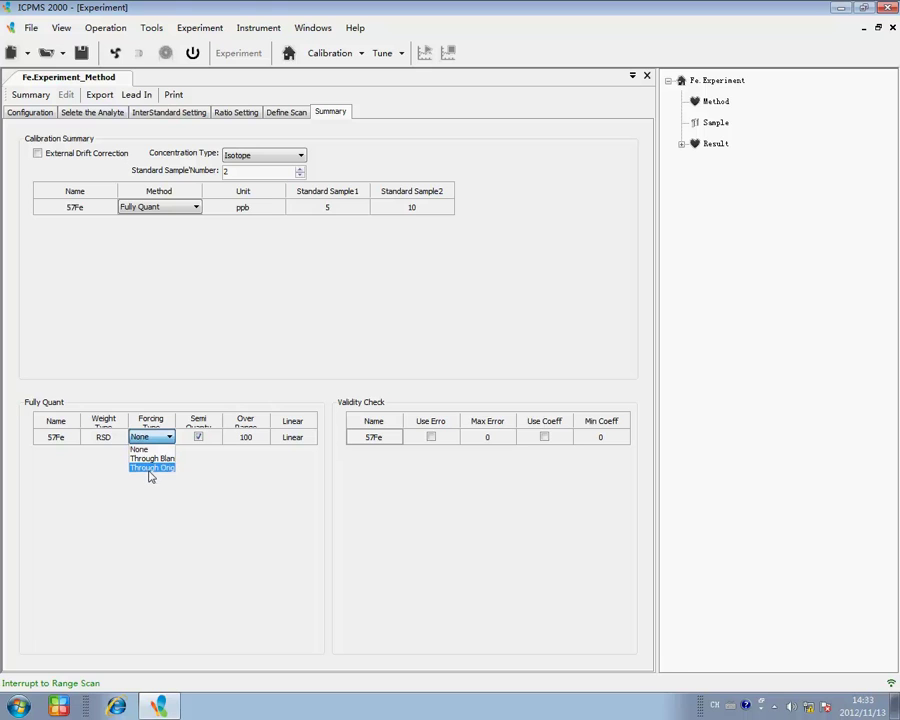
pyautogui.click(149, 471)
pyautogui.doubleClick(715, 122)
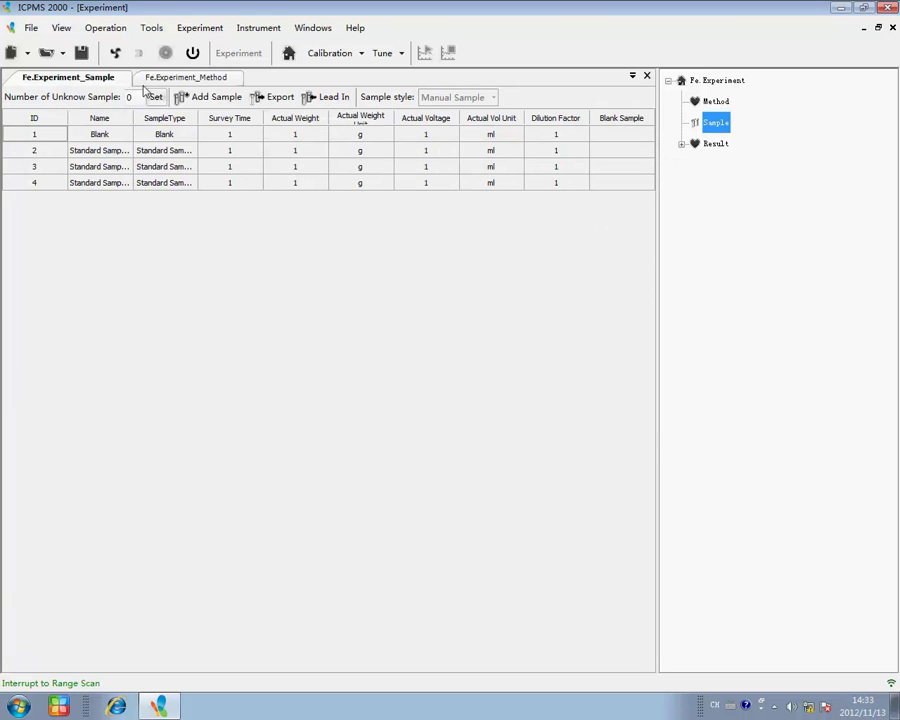
# - Add three unknown sample rows and set Survey Time 11 for all rows
pyautogui.doubleClick(129, 97)
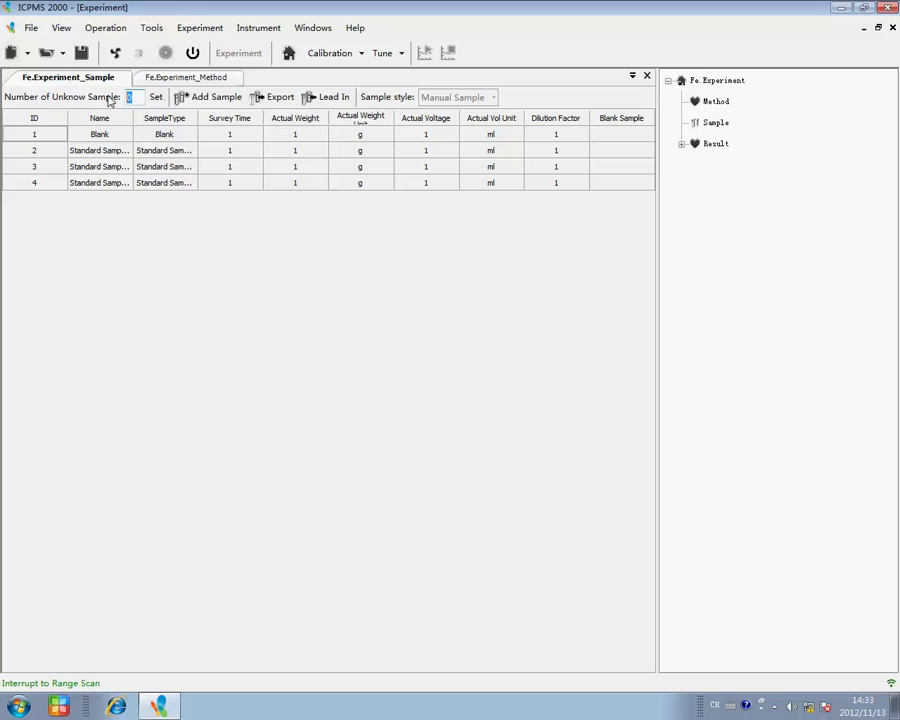
pyautogui.write('3')
pyautogui.click(157, 97)
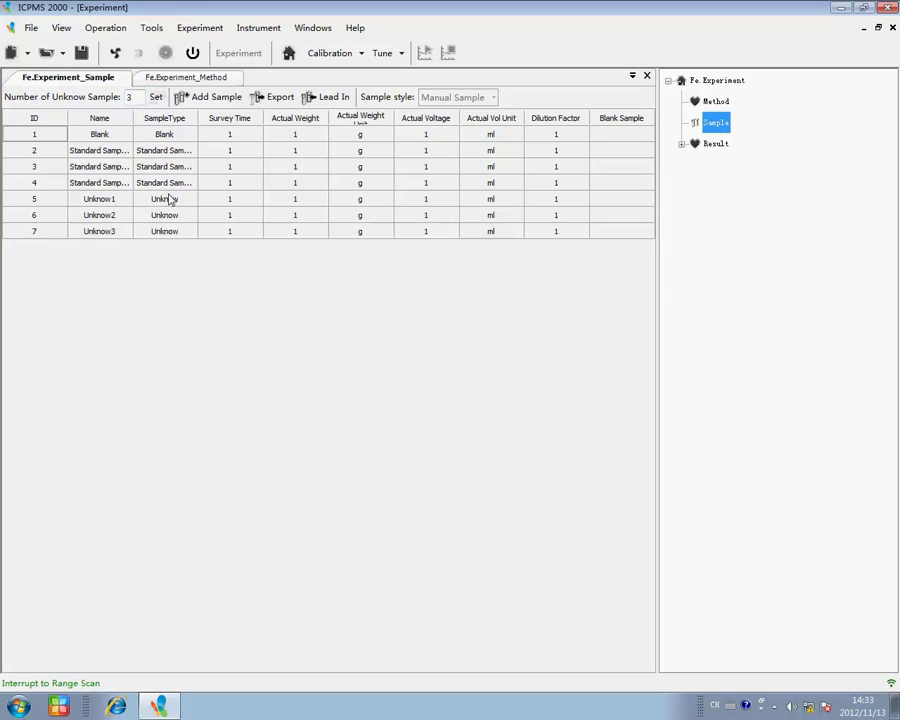
pyautogui.doubleClick(235, 135)
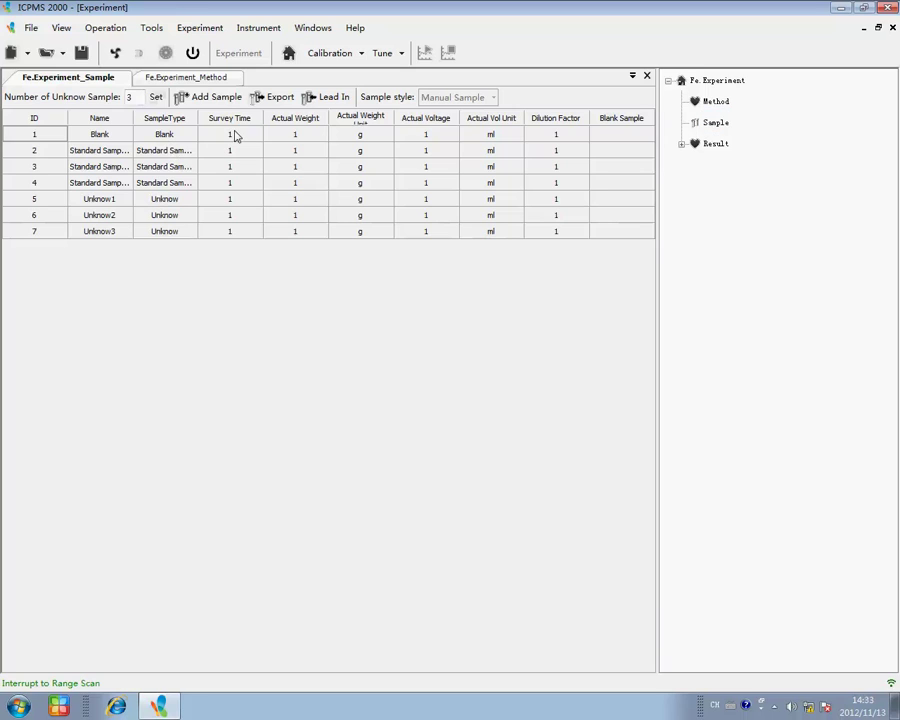
pyautogui.click(258, 147)
pyautogui.moveTo(261, 141); pyautogui.dragTo(257, 227)
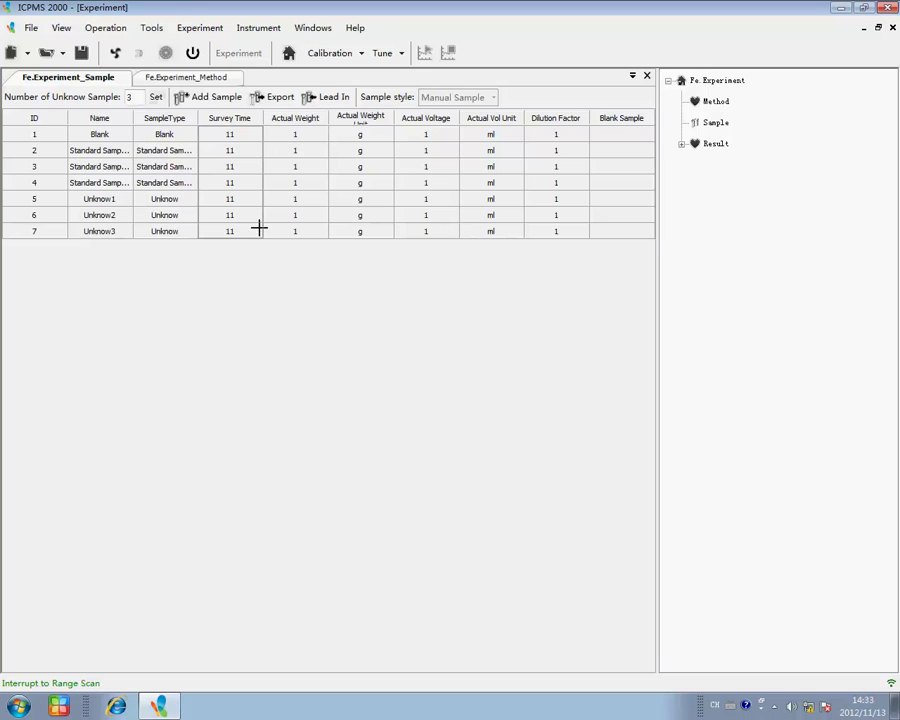
# - Rename Unknow2 and Unknow3 to #1 and #2, and make row 5 a Blank sample
pyautogui.doubleClick(110, 219)
pyautogui.write('#1')
pyautogui.doubleClick(100, 233)
pyautogui.write('#')
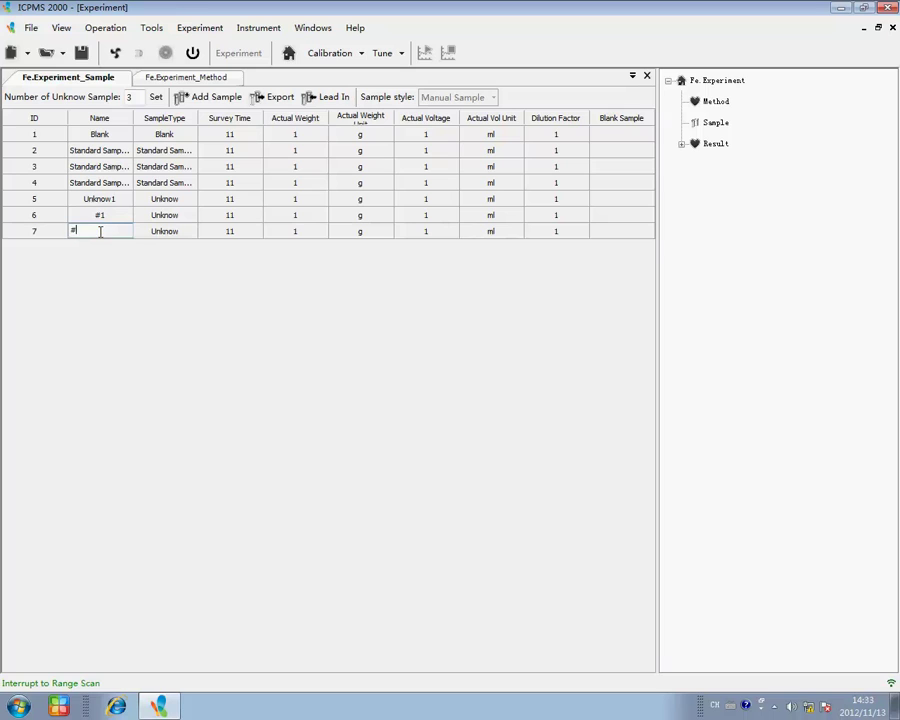
pyautogui.write('2')
pyautogui.click(172, 226)
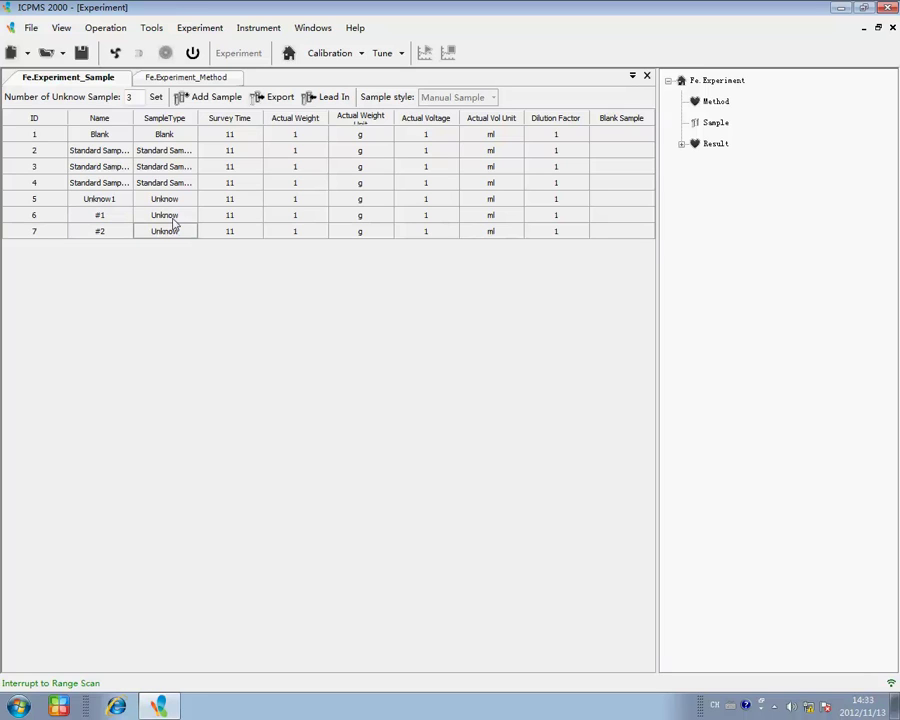
pyautogui.click(178, 202)
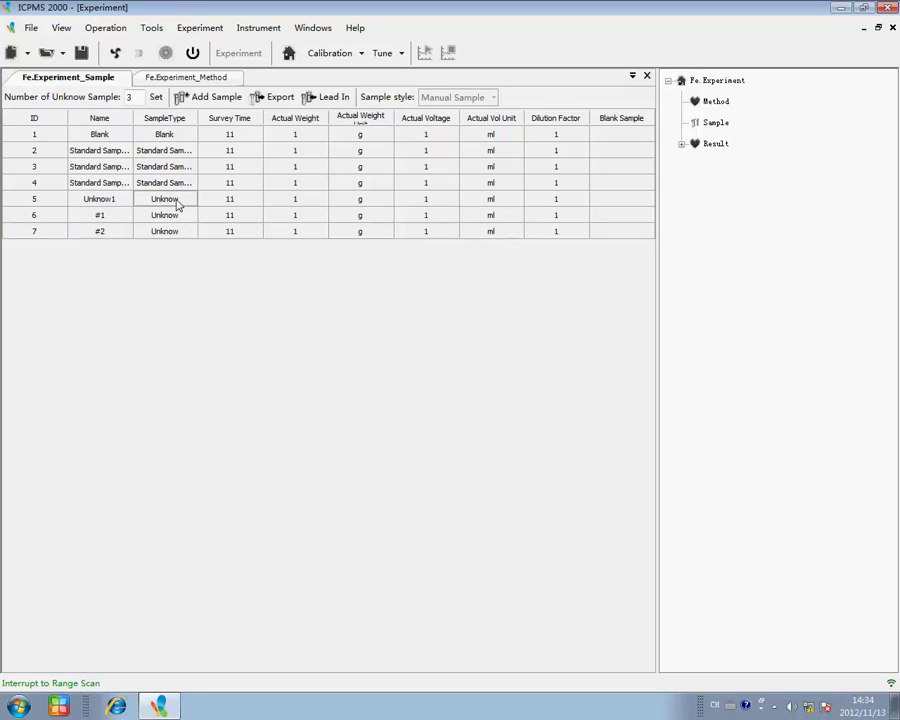
pyautogui.click(178, 202)
pyautogui.click(166, 217)
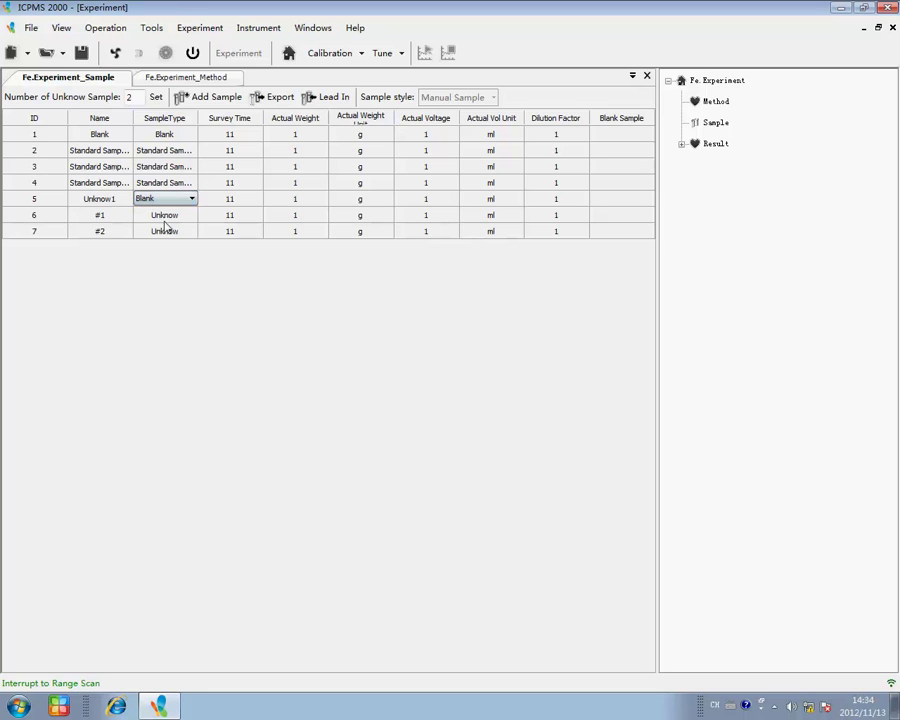
pyautogui.click(230, 202)
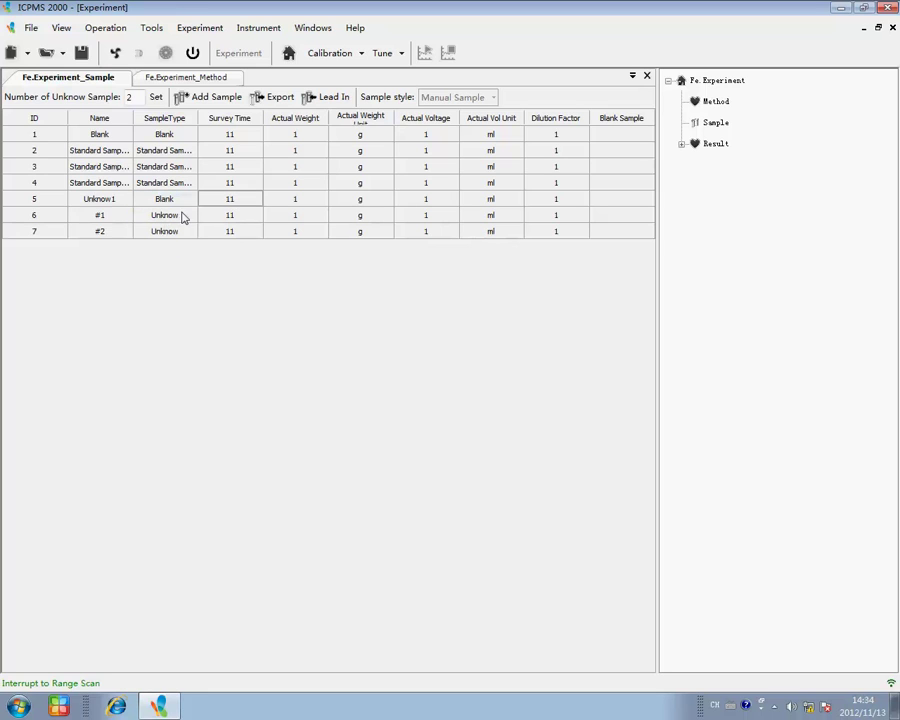
# - Assign Blank as the blank reference for standard rows 2, 3 and 4
pyautogui.click(627, 152)
pyautogui.click(627, 152)
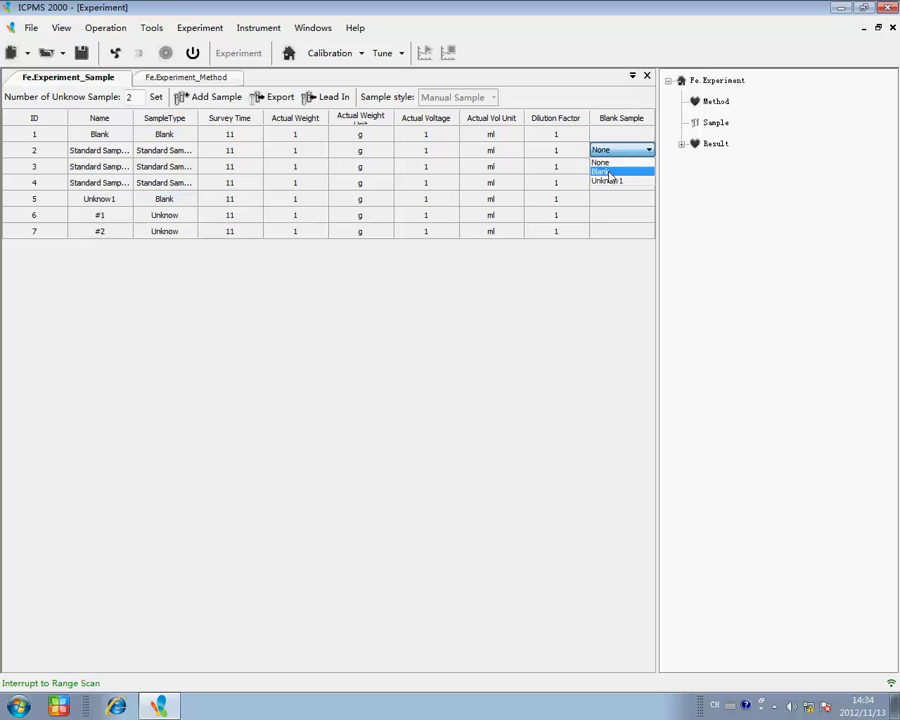
pyautogui.click(608, 173)
pyautogui.click(612, 166)
pyautogui.click(612, 166)
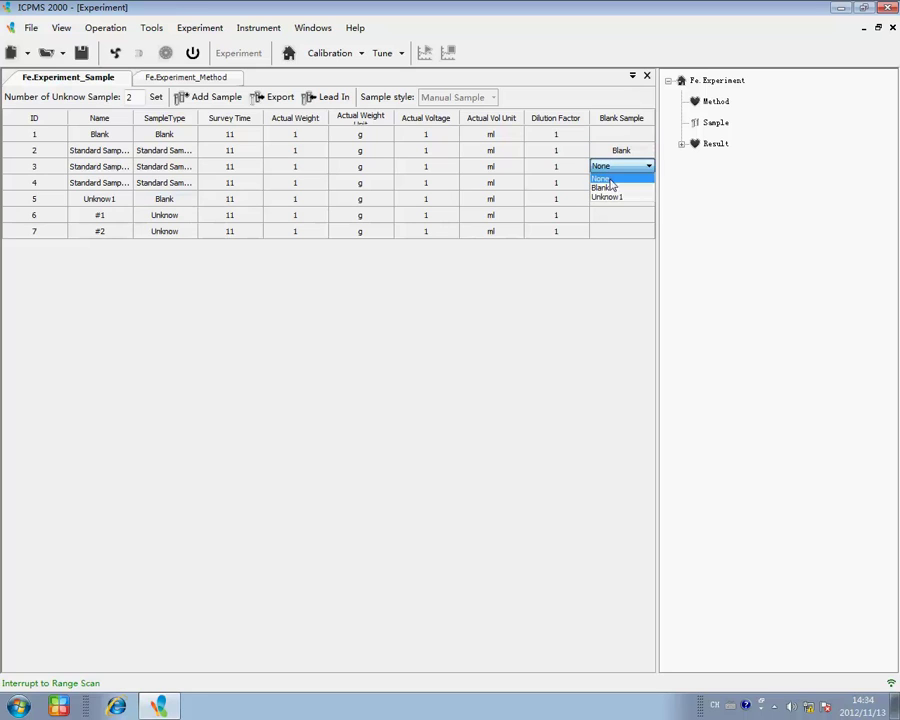
pyautogui.click(611, 189)
pyautogui.click(614, 184)
pyautogui.click(614, 184)
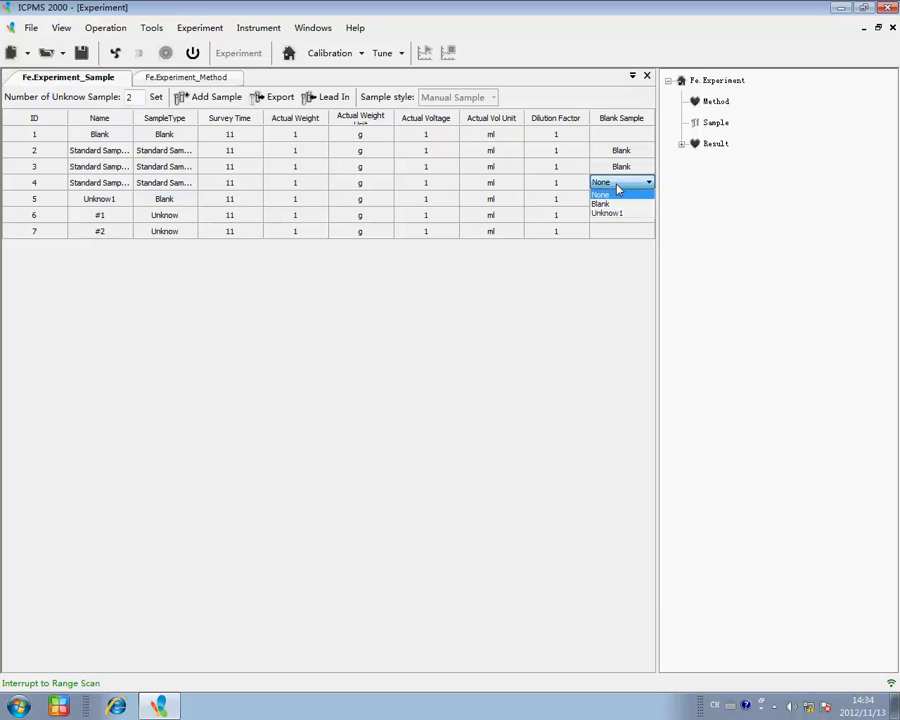
pyautogui.click(610, 205)
# - Assign Unknow1 as the blank reference for samples #1 and #2
pyautogui.click(614, 224)
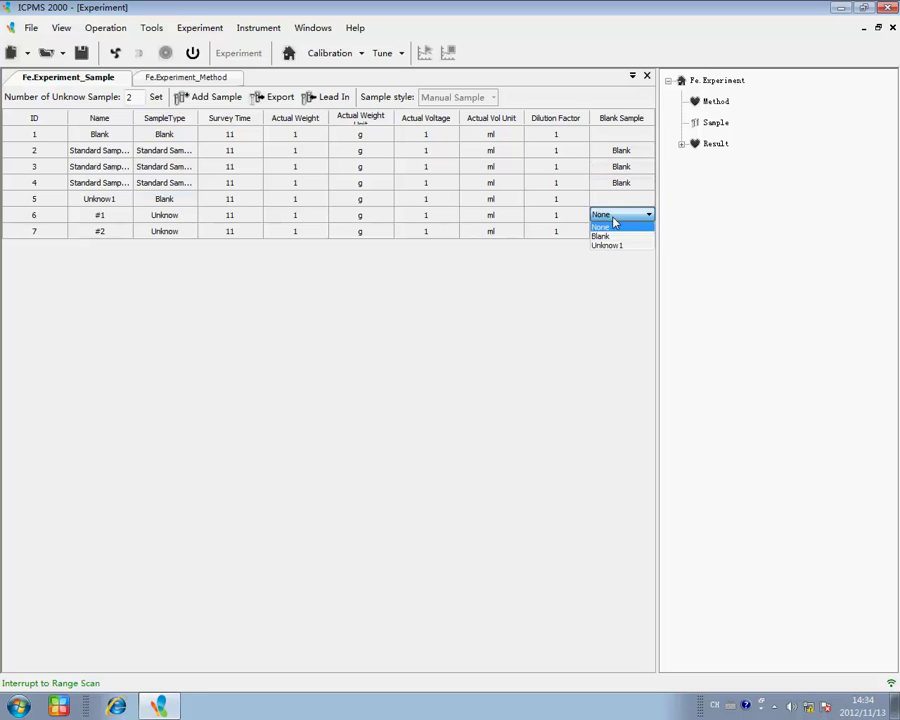
pyautogui.click(610, 245)
pyautogui.click(621, 232)
pyautogui.click(621, 232)
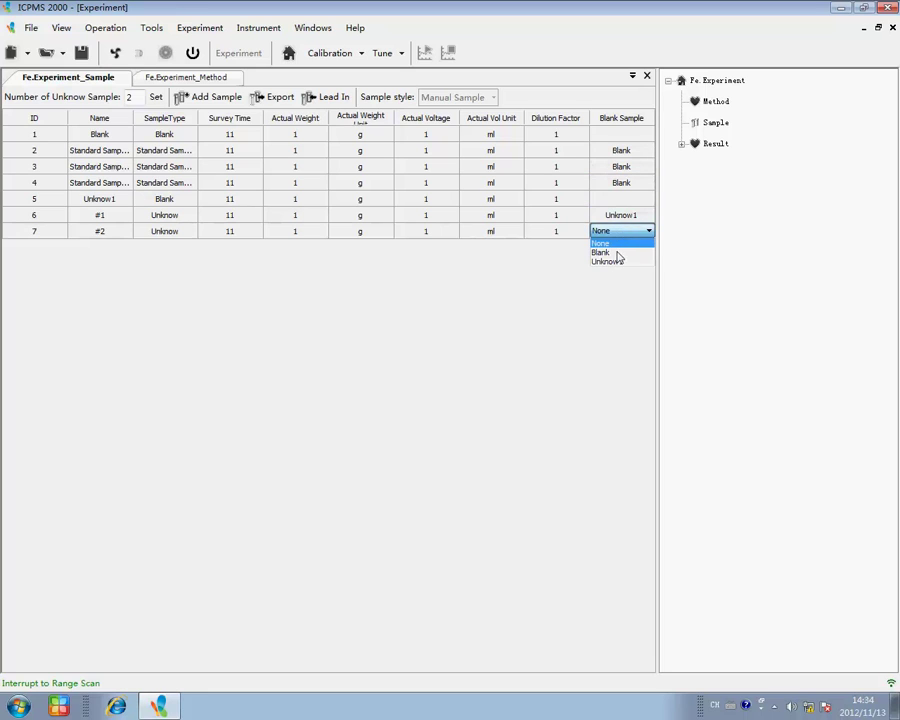
pyautogui.click(619, 262)
pyautogui.click(621, 184)
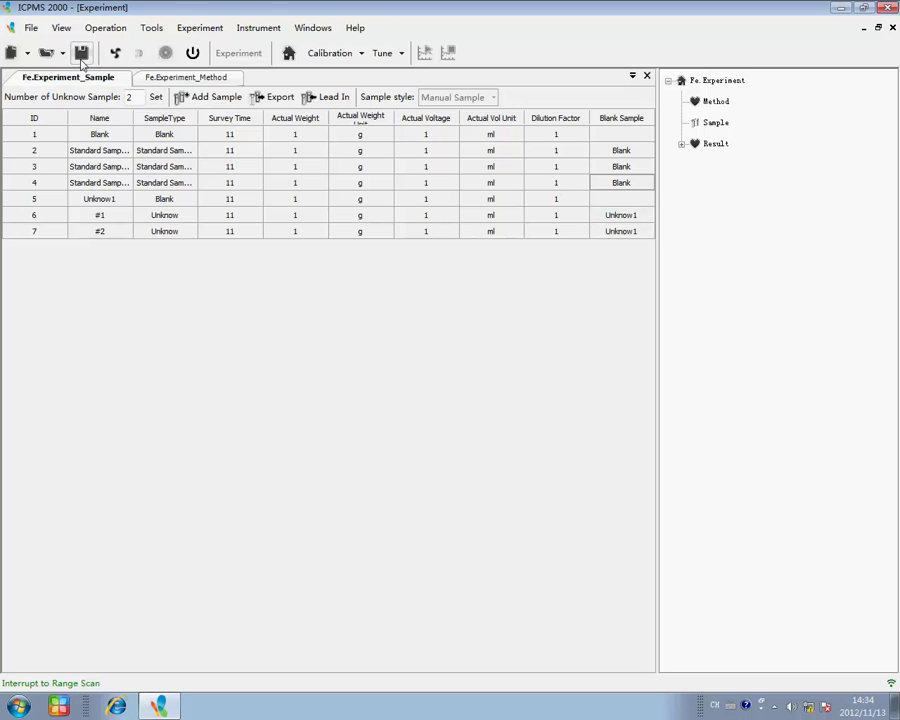
# - Open the Fe experiment Result view and scan all samples, giving unknown #2 at 4.2379 ppb
pyautogui.doubleClick(718, 145)
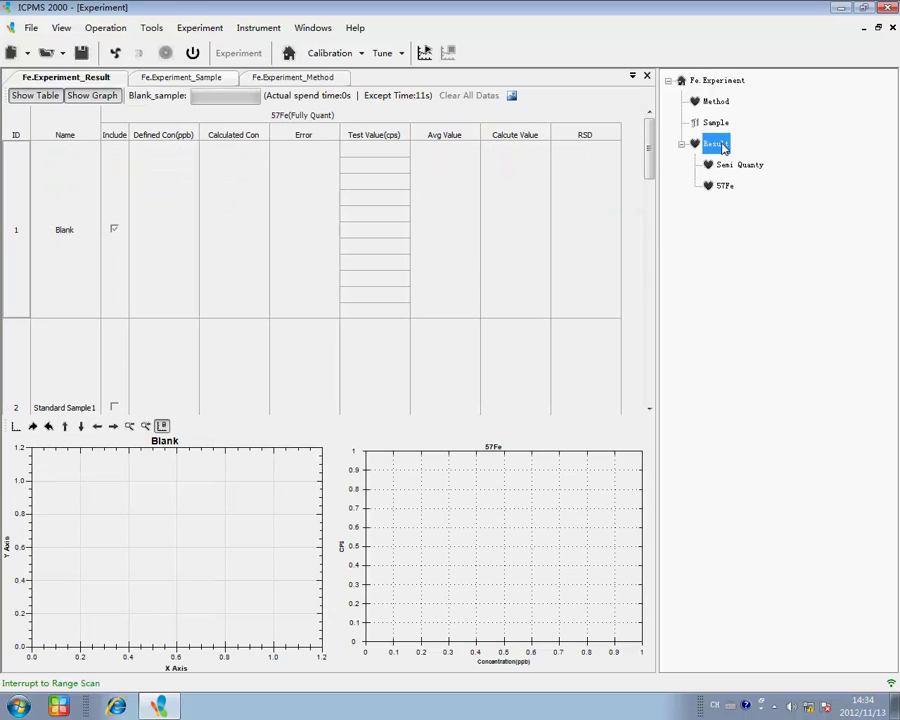
pyautogui.click(163, 173)
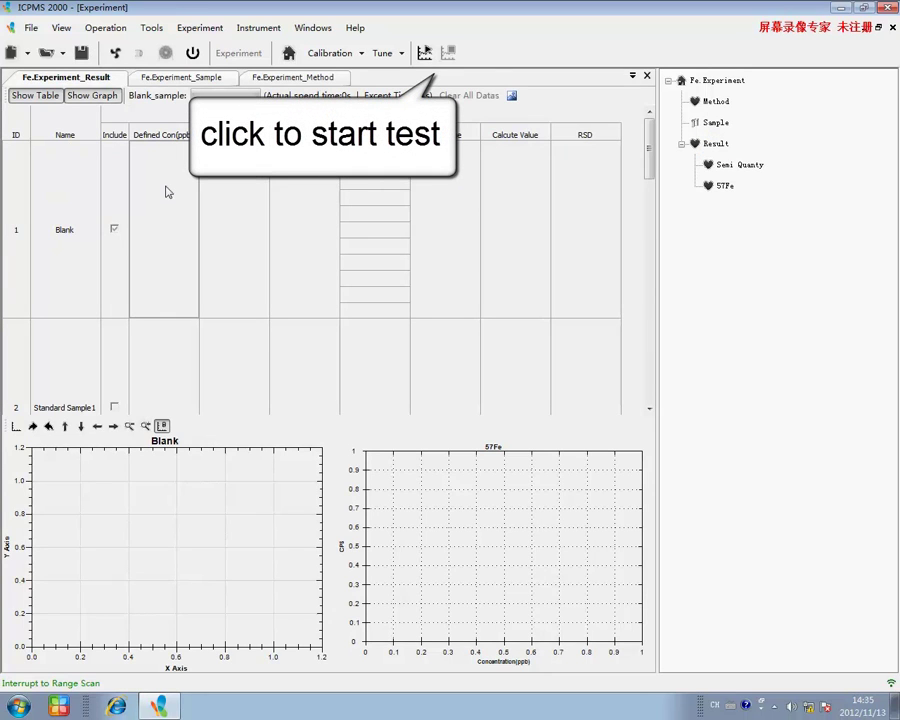
pyautogui.click(426, 54)
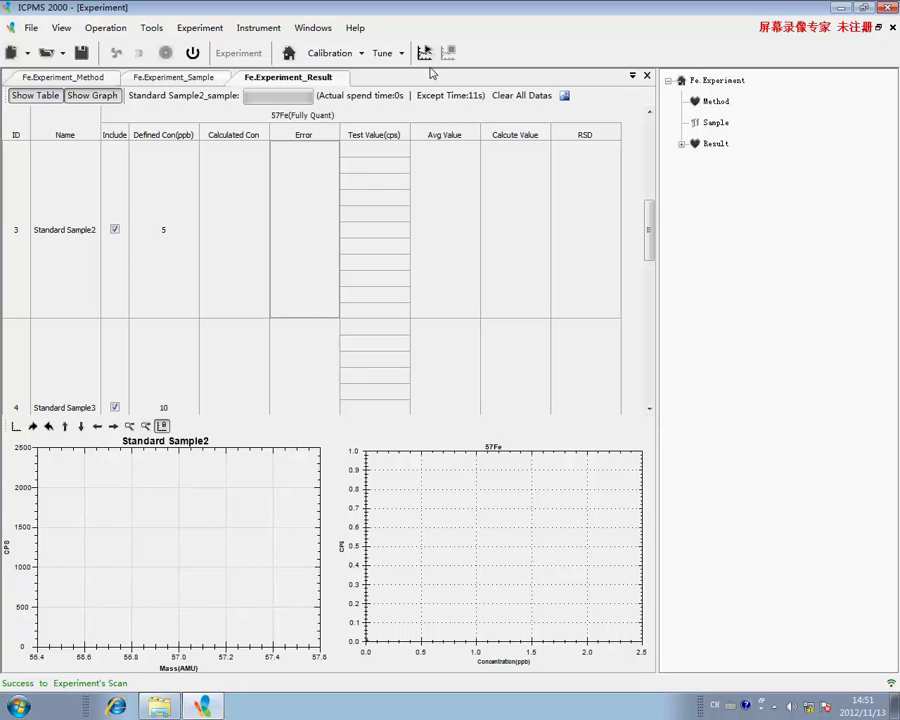
pyautogui.click(424, 53)
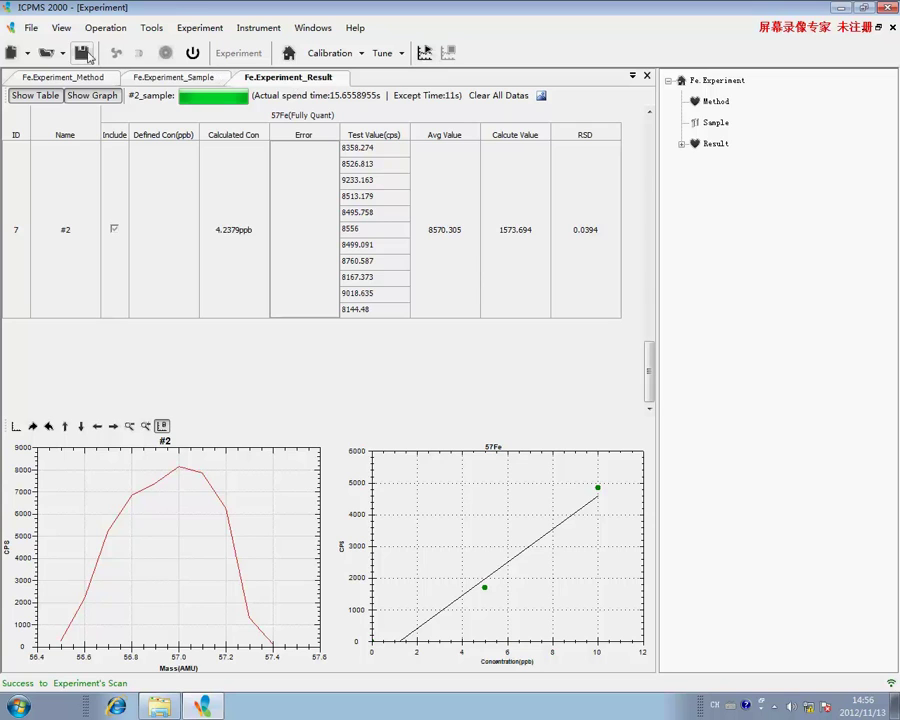
# - Inspect the 57Fe calibration (y = 523.1151*x-643.2338, R 0.9664), then go back to Fe.Experiment results
pyautogui.doubleClick(715, 143)
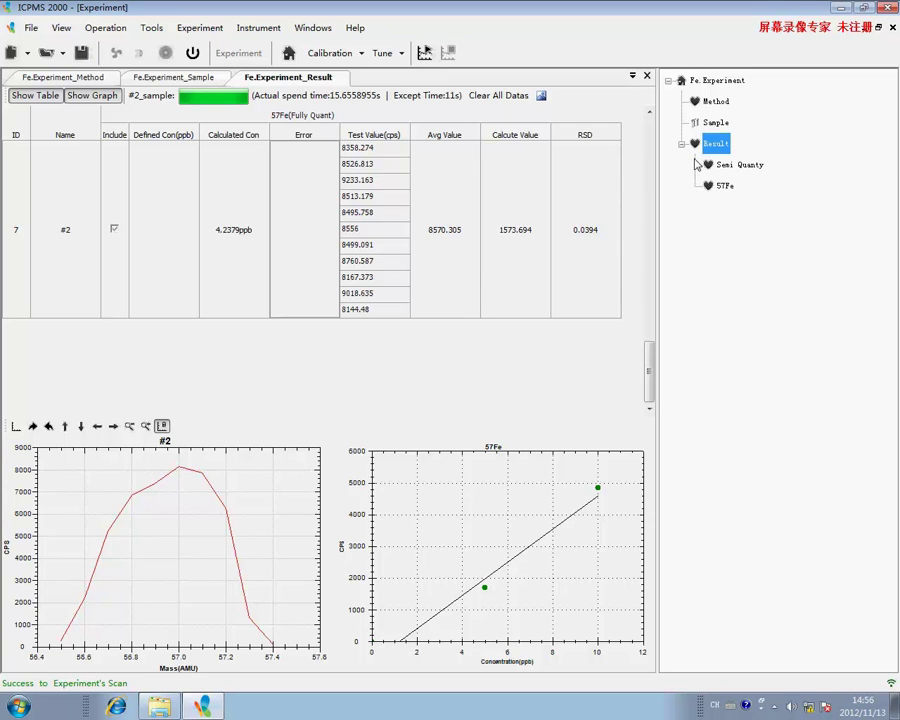
pyautogui.doubleClick(725, 186)
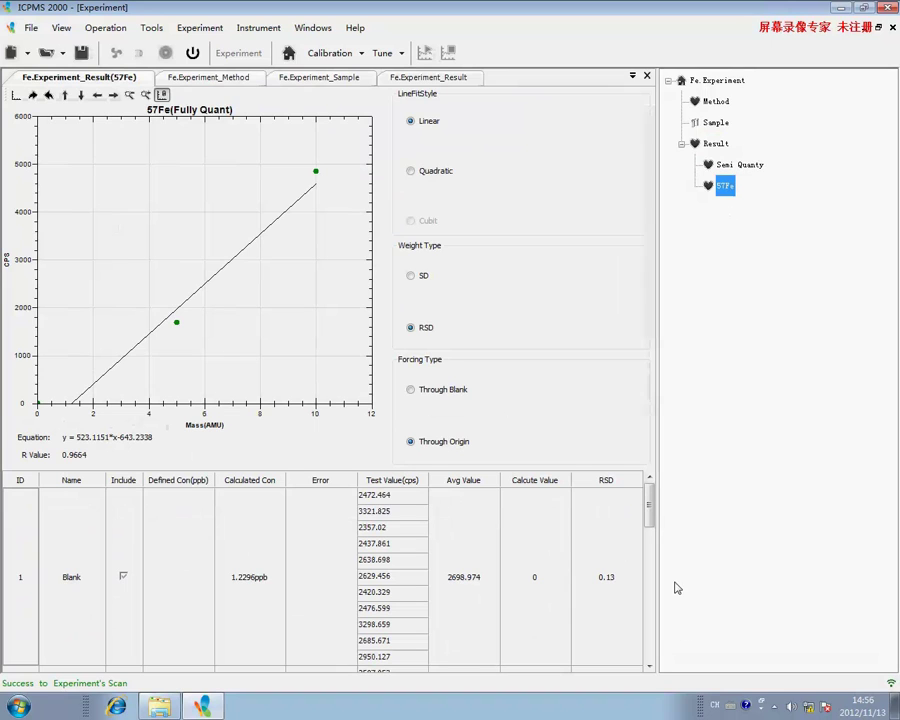
pyautogui.moveTo(648, 507)
pyautogui.mouseDown()
pyautogui.moveTo(650, 638)
pyautogui.moveTo(648, 505)
pyautogui.mouseUp()
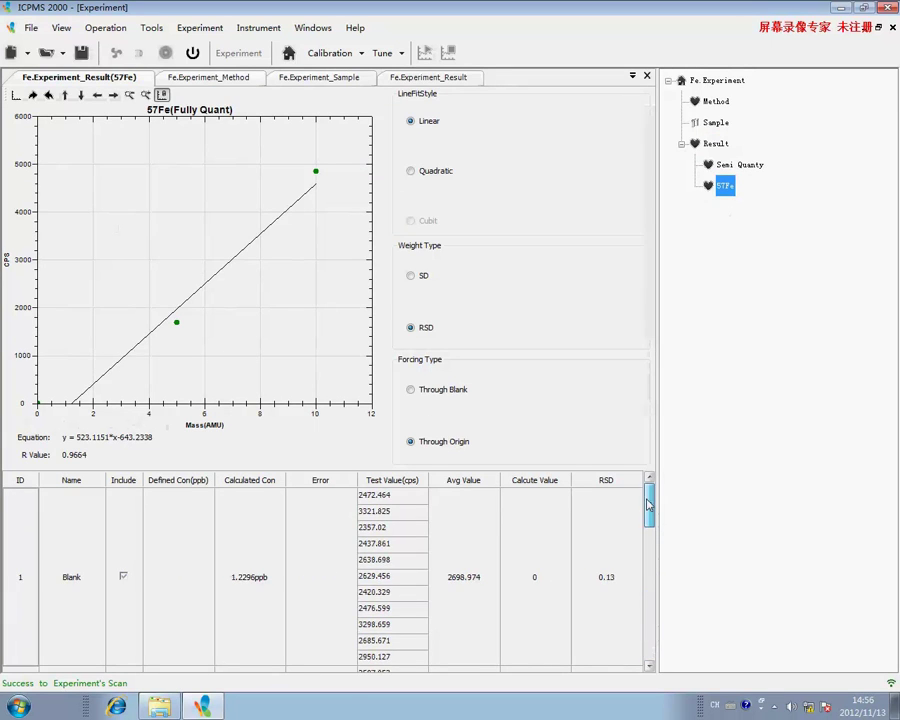
pyautogui.click(649, 665)
pyautogui.click(649, 665)
pyautogui.click(649, 665)
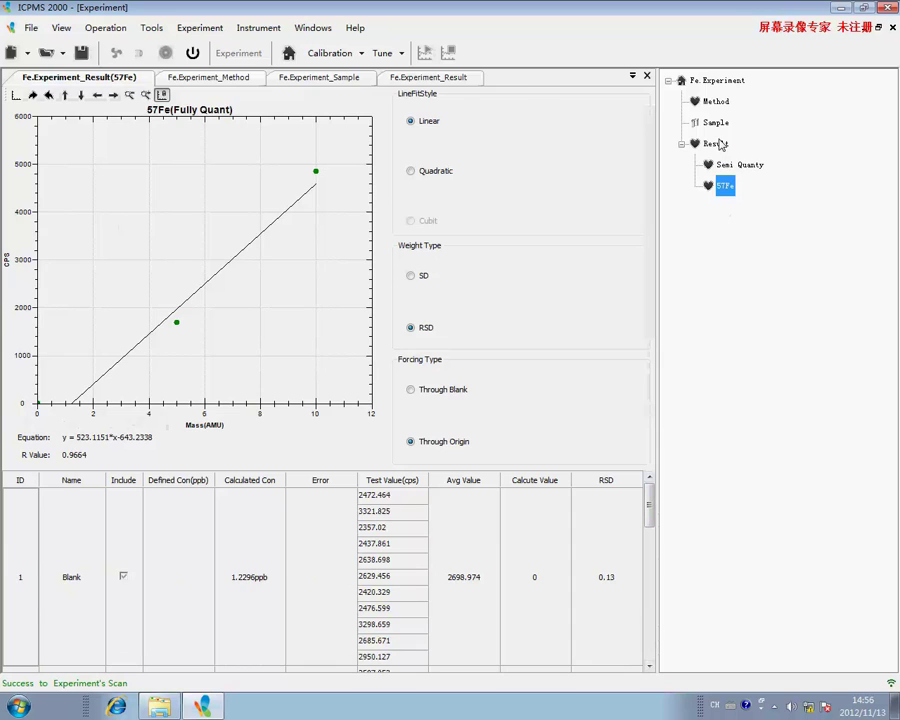
pyautogui.doubleClick(719, 144)
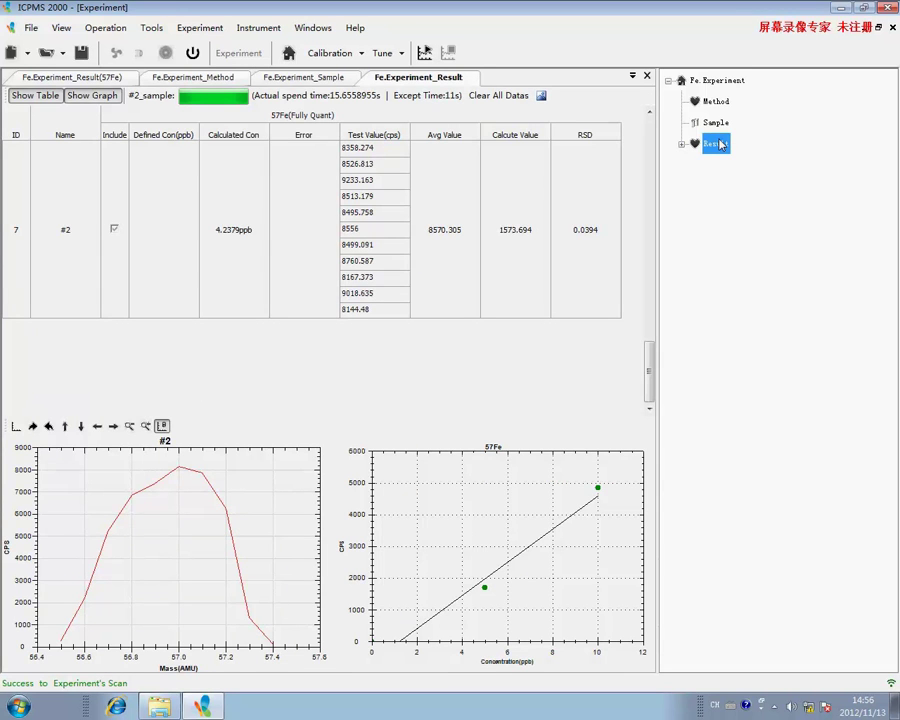
pyautogui.click(720, 82)
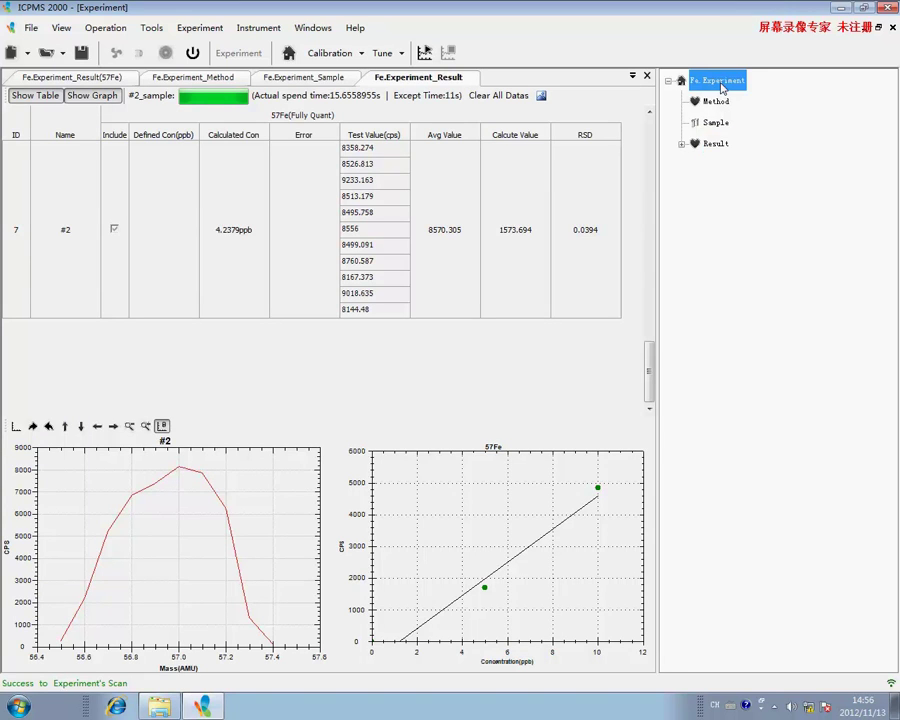
# - Close the three experiment views and expand the Switch node in Instrument Control
pyautogui.click(647, 77)
pyautogui.click(647, 77)
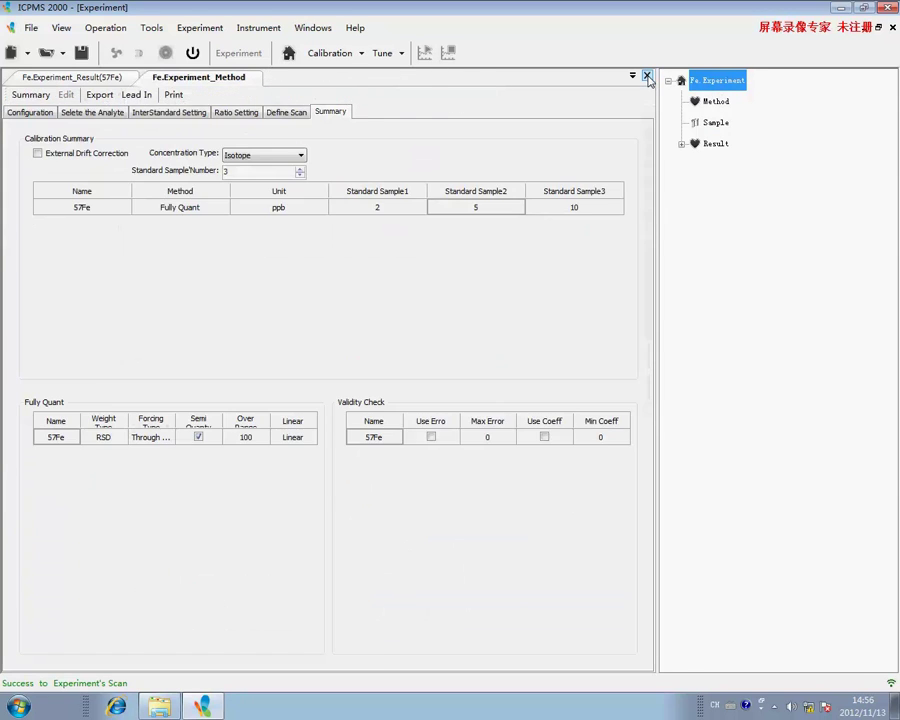
pyautogui.click(647, 77)
pyautogui.click(647, 77)
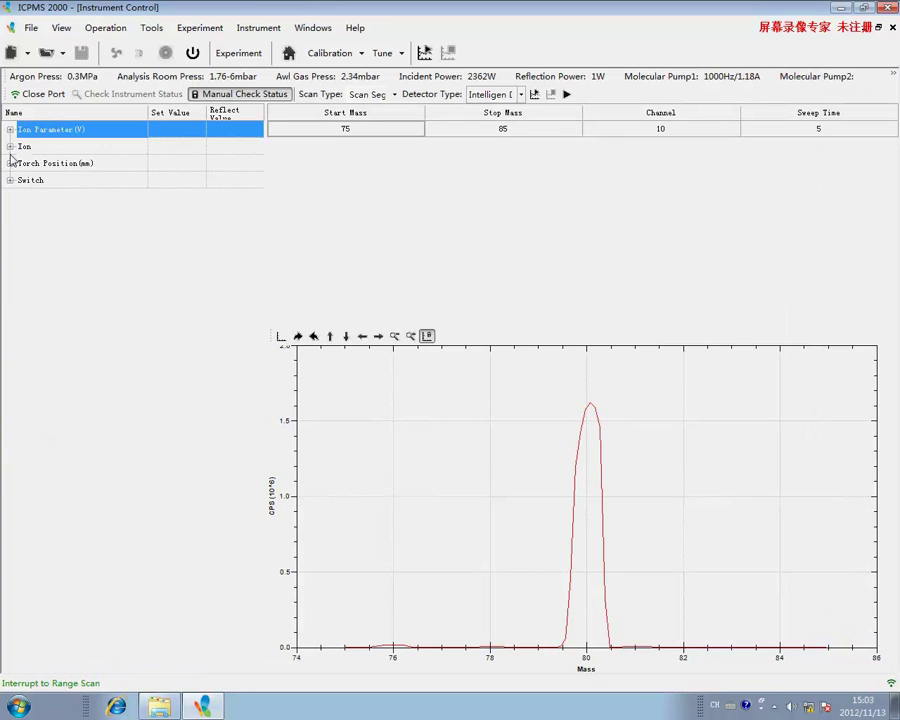
pyautogui.click(10, 146)
pyautogui.click(10, 247)
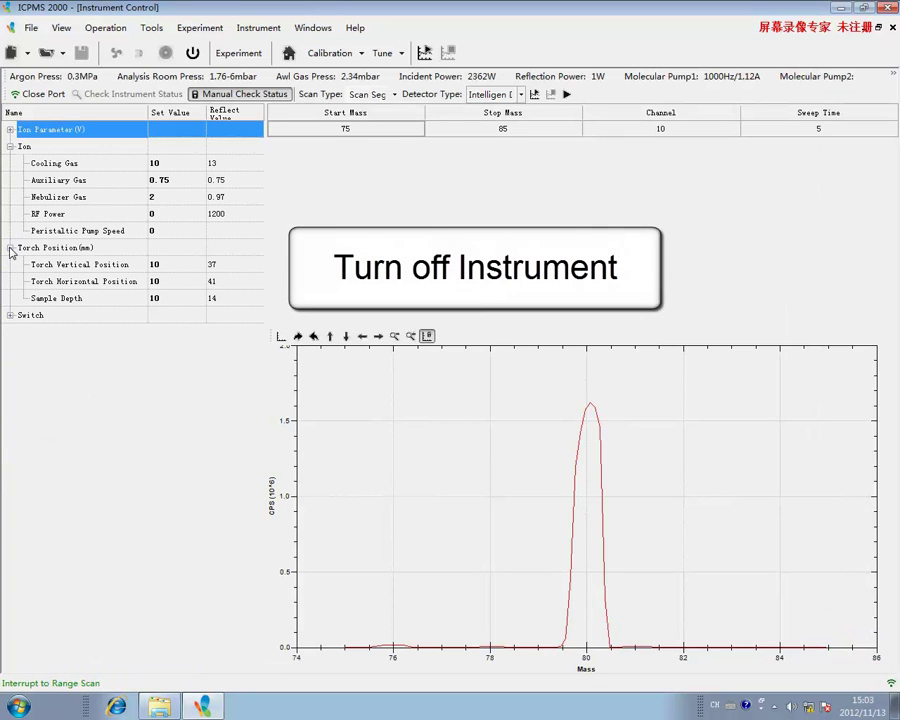
pyautogui.click(10, 314)
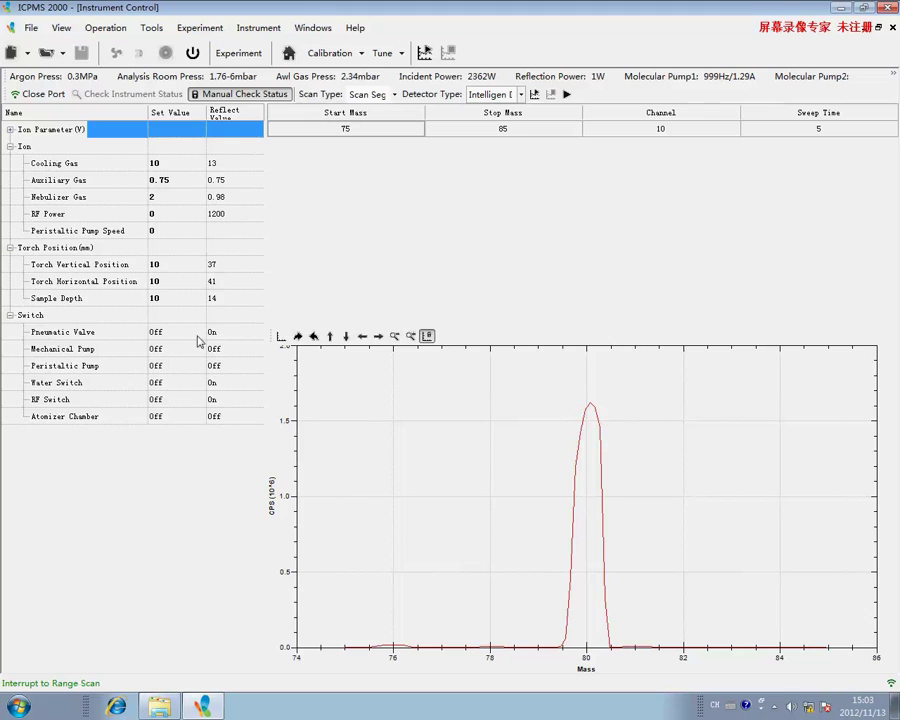
# - Set the Pneumatic Valve to Off and execute it on the instrument
pyautogui.click(160, 332)
pyautogui.click(160, 333)
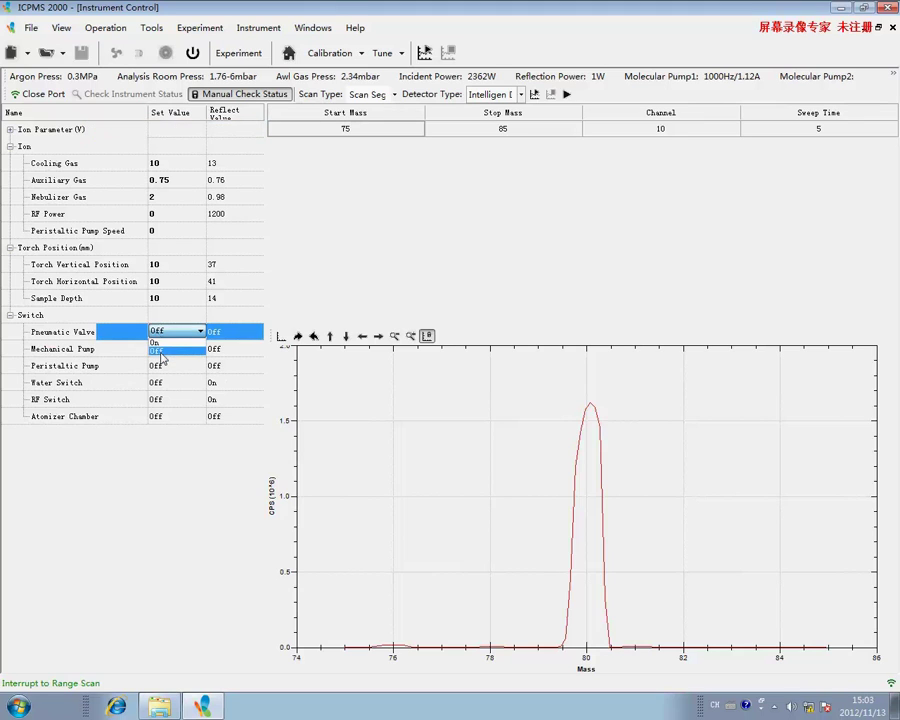
pyautogui.click(161, 351)
pyautogui.rightClick(160, 334)
pyautogui.click(191, 371)
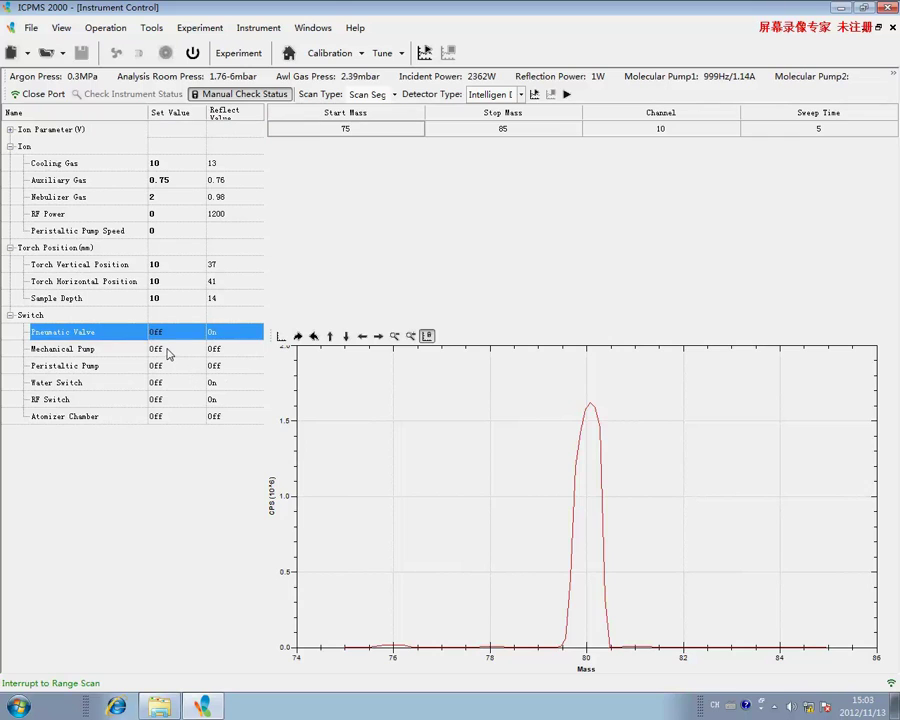
# - Switch the Mechanical Pump and RF Switch to Off and execute both settings
pyautogui.click(169, 354)
pyautogui.rightClick(166, 349)
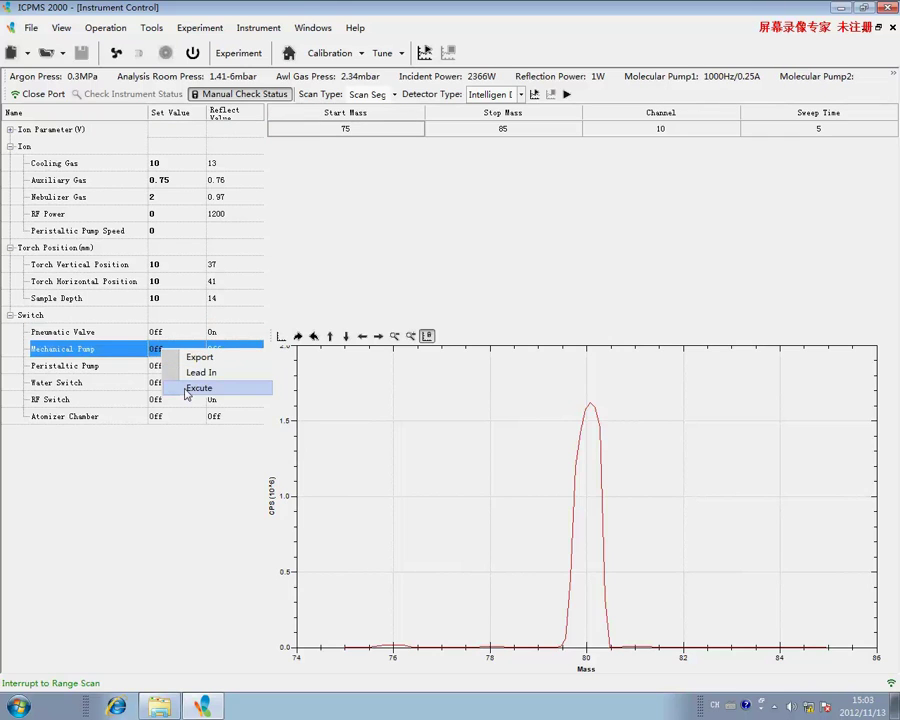
pyautogui.click(186, 388)
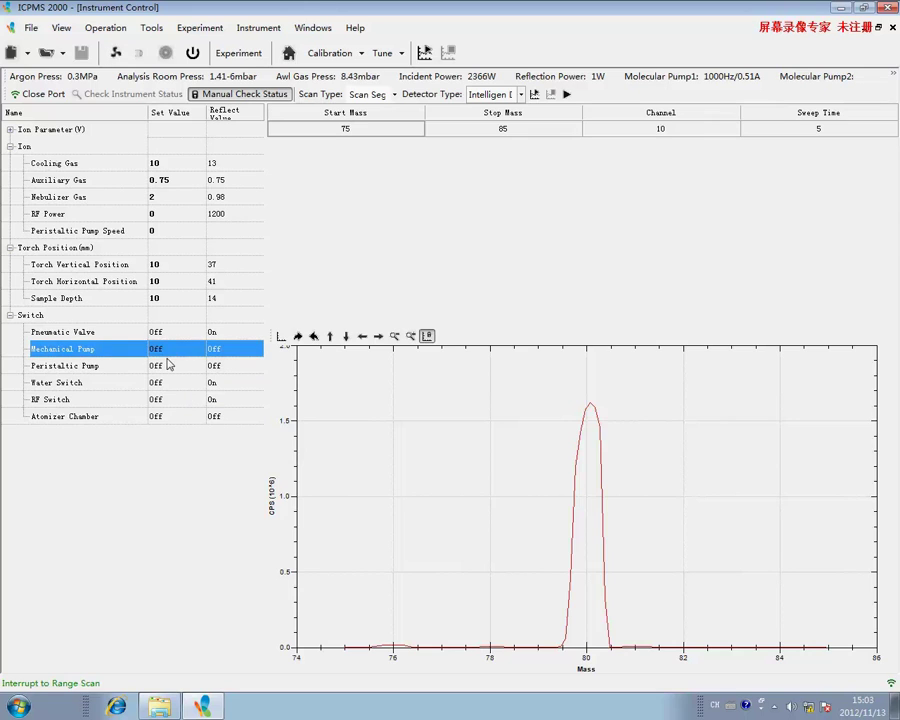
pyautogui.doubleClick(167, 401)
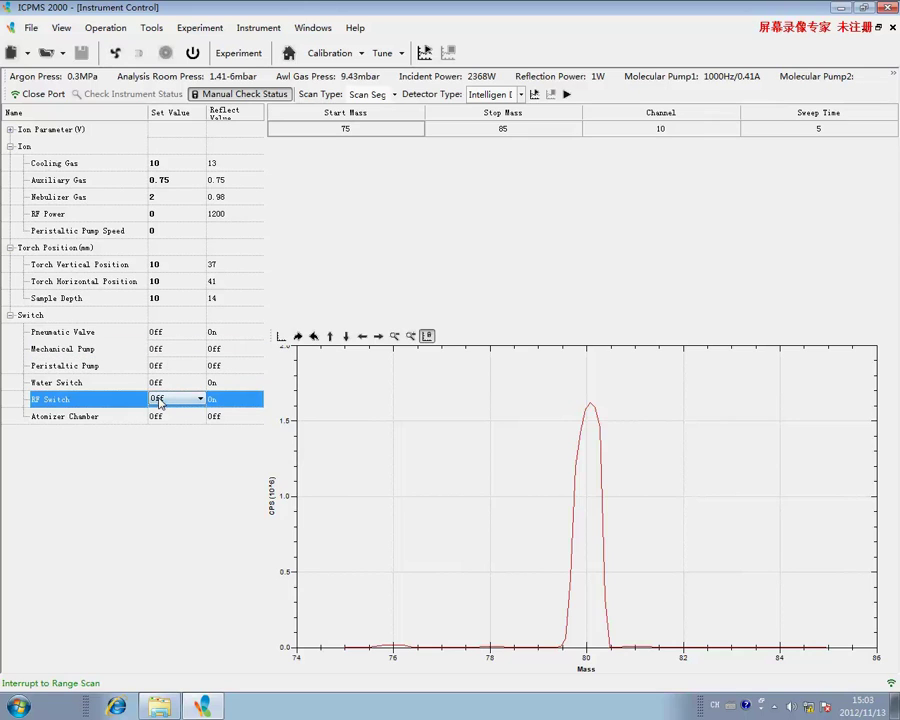
pyautogui.click(172, 401)
pyautogui.rightClick(168, 400)
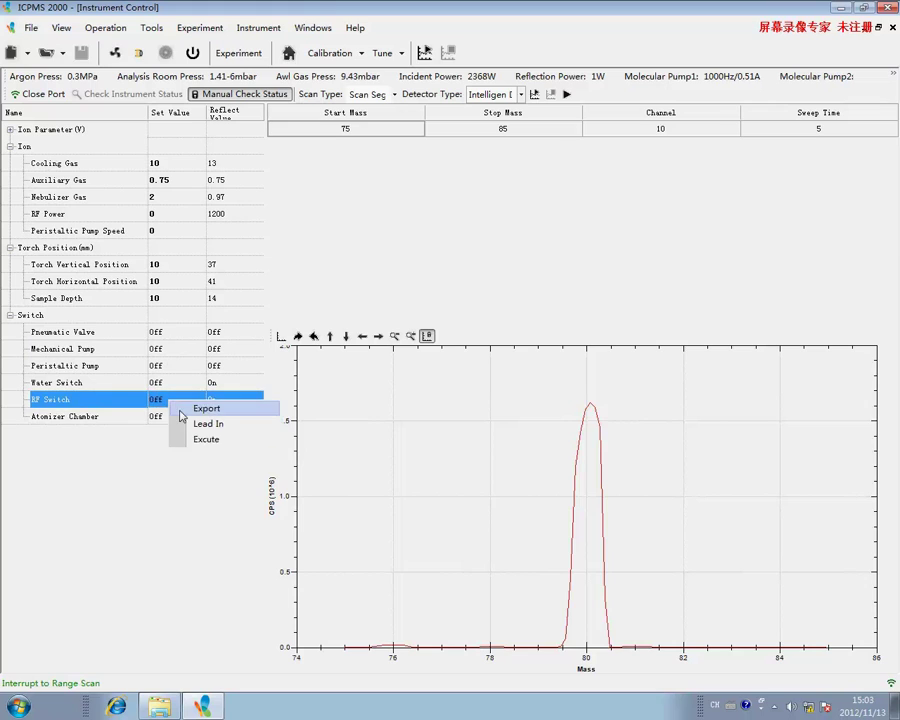
pyautogui.click(194, 441)
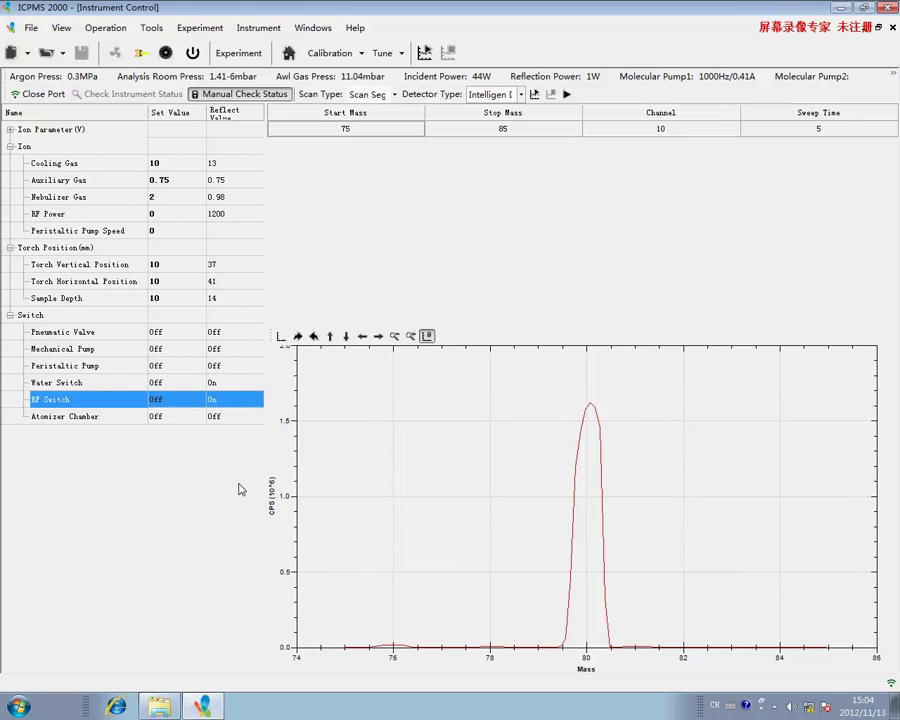
# - Enter 0 as Set Value for cooling, auxiliary and nebulizer gas, then confirm exiting ICPMS 2000
pyautogui.click(157, 163)
pyautogui.write('0')
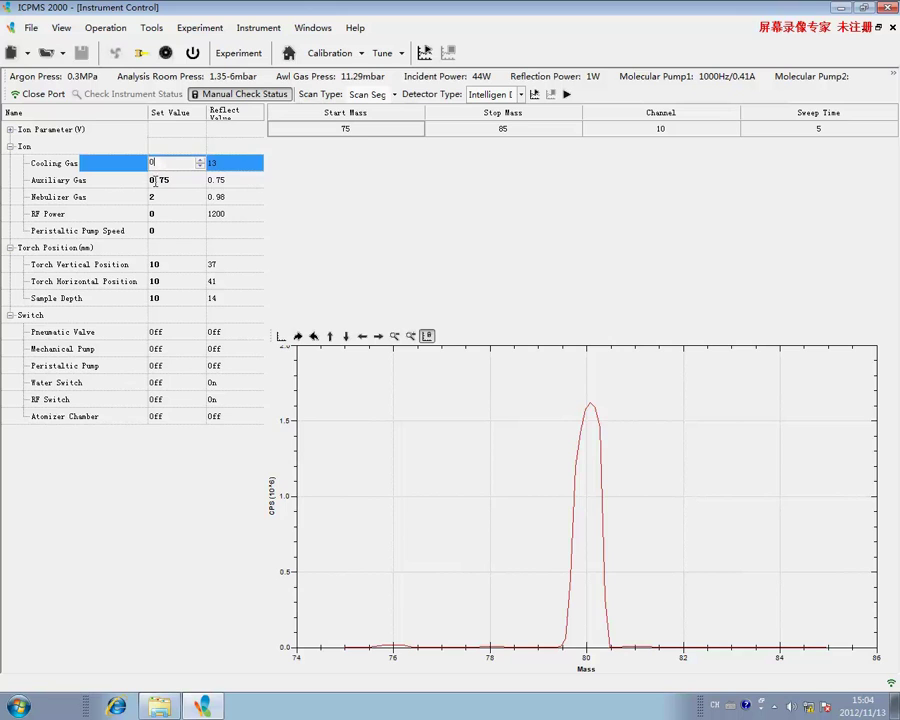
pyautogui.click(157, 180)
pyautogui.write('0')
pyautogui.click(158, 200)
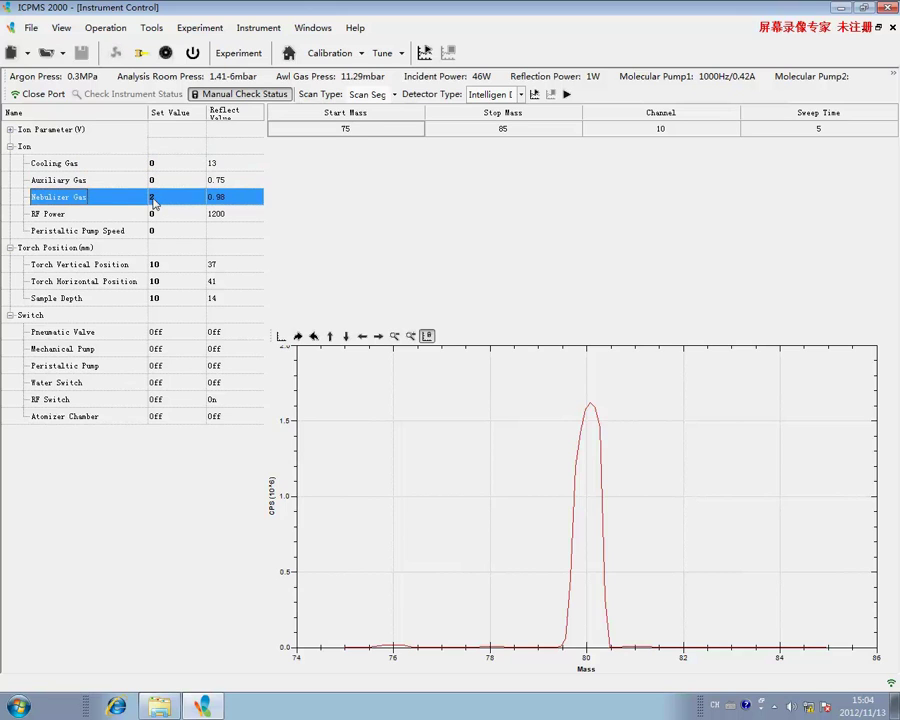
pyautogui.click(156, 199)
pyautogui.write('0')
pyautogui.click(238, 204)
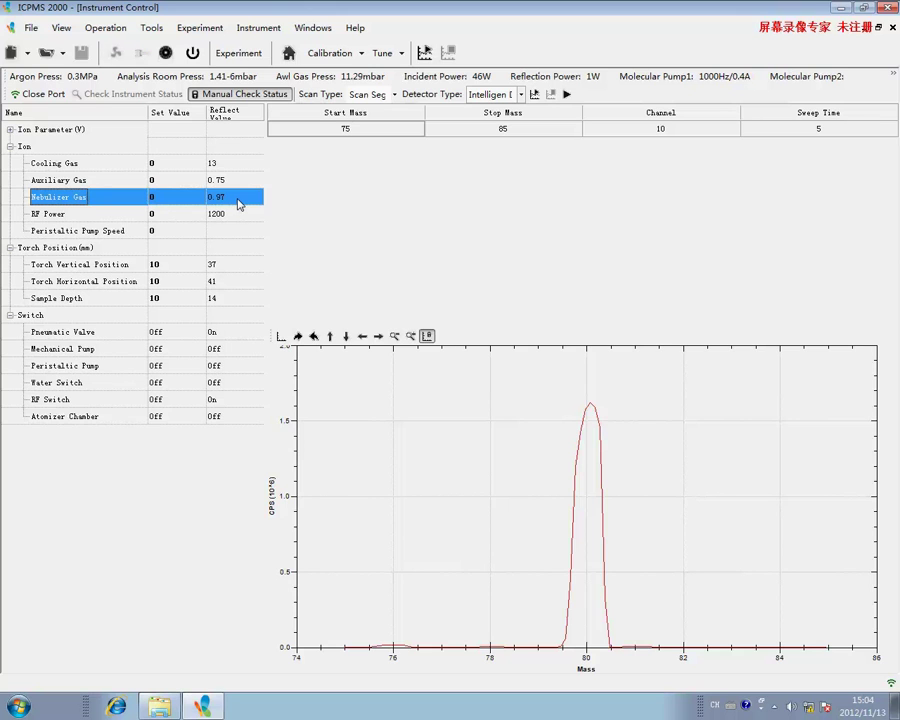
pyautogui.click(892, 27)
pyautogui.click(446, 400)
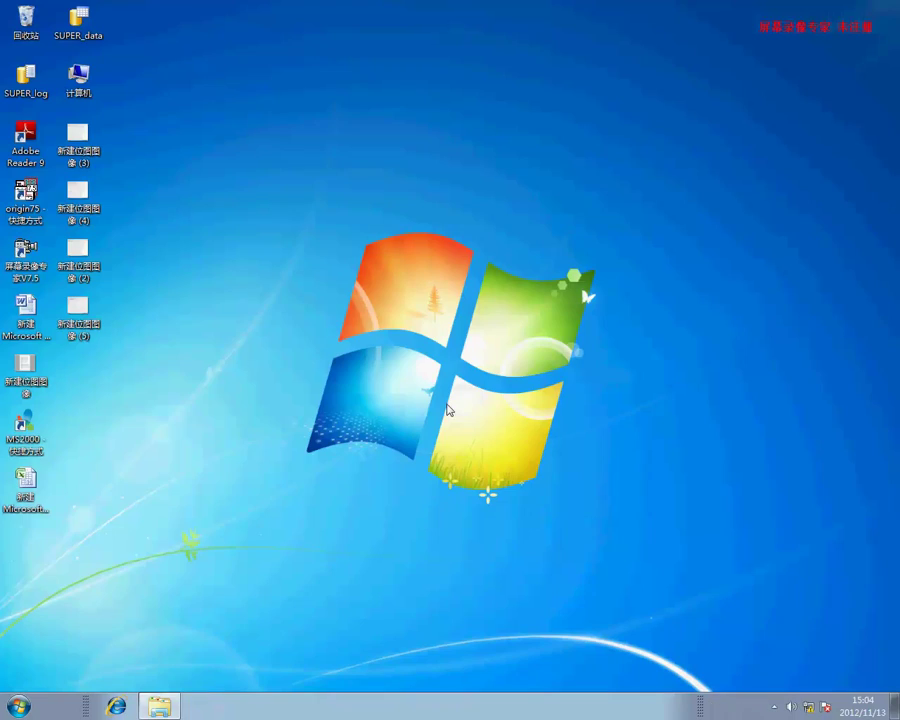